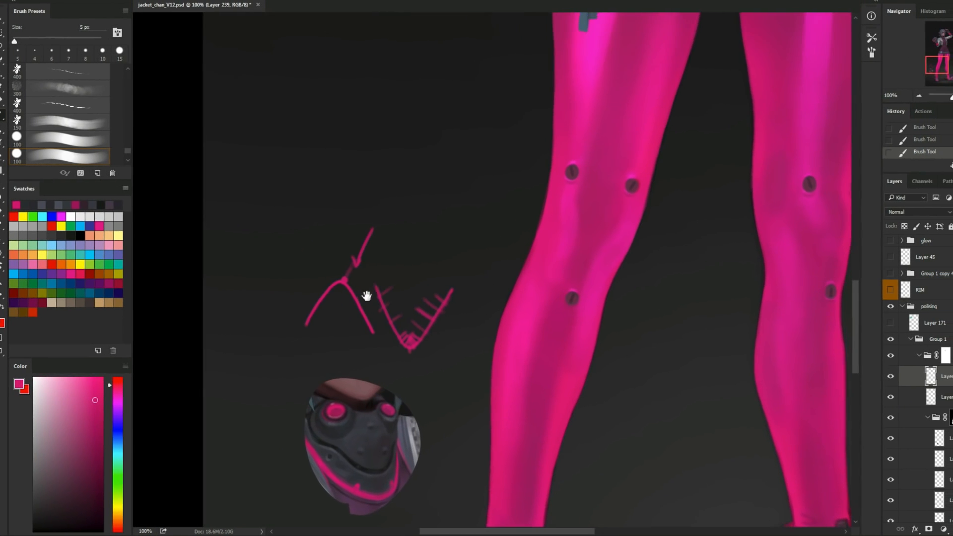
# Add two short pink brush strokes to the arch-shaped sketch beside the character's legs.
pyautogui.moveTo(293, 311)
pyautogui.mouseDown()
pyautogui.moveTo(300, 316)
pyautogui.moveTo(315, 297)
pyautogui.mouseUp()
pyautogui.moveTo(315, 282); pyautogui.dragTo(321, 289)
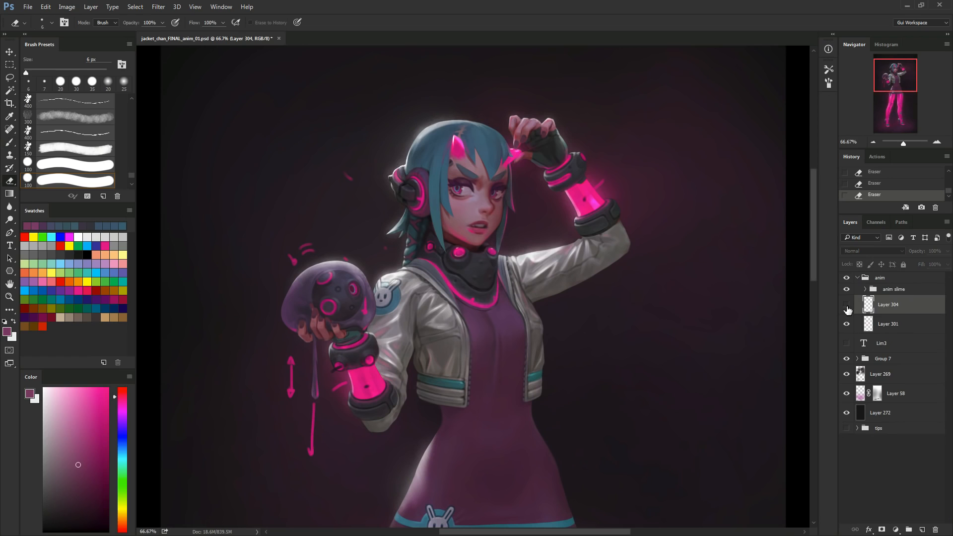
# Compare the character painting with Layer 304 hidden and shown.
pyautogui.click(846, 308)
pyautogui.click(847, 308)
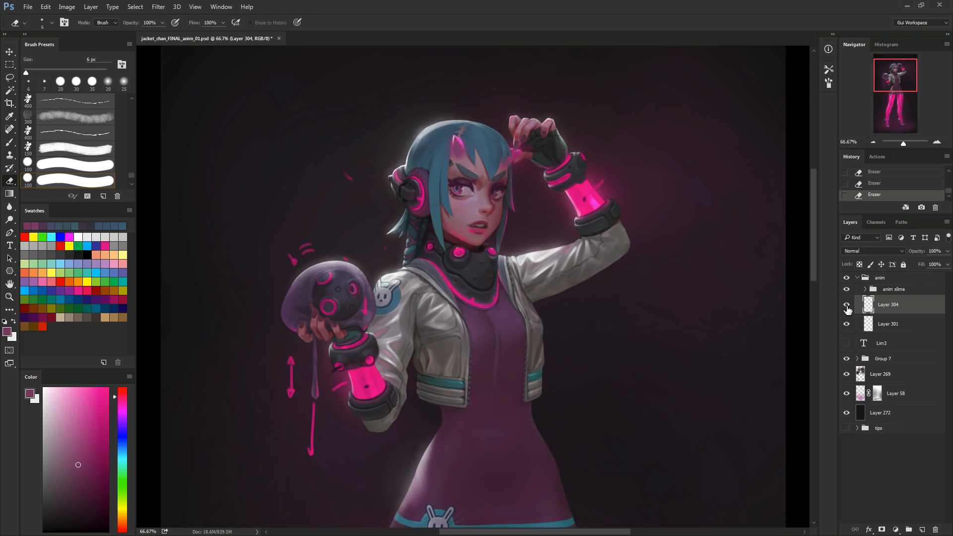
pyautogui.click(847, 307)
pyautogui.click(847, 307)
pyautogui.click(847, 307)
pyautogui.click(846, 308)
pyautogui.click(847, 309)
pyautogui.click(936, 141)
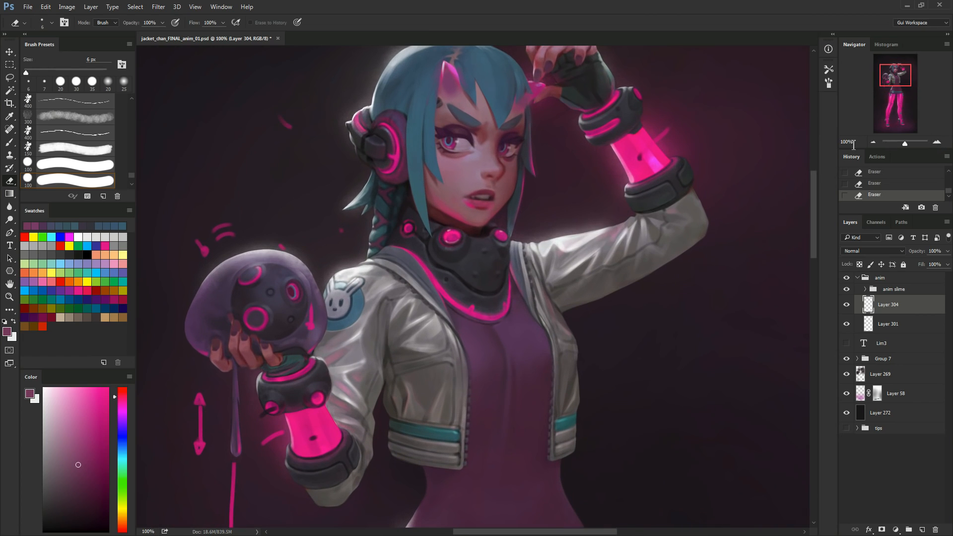
pyautogui.press('b')
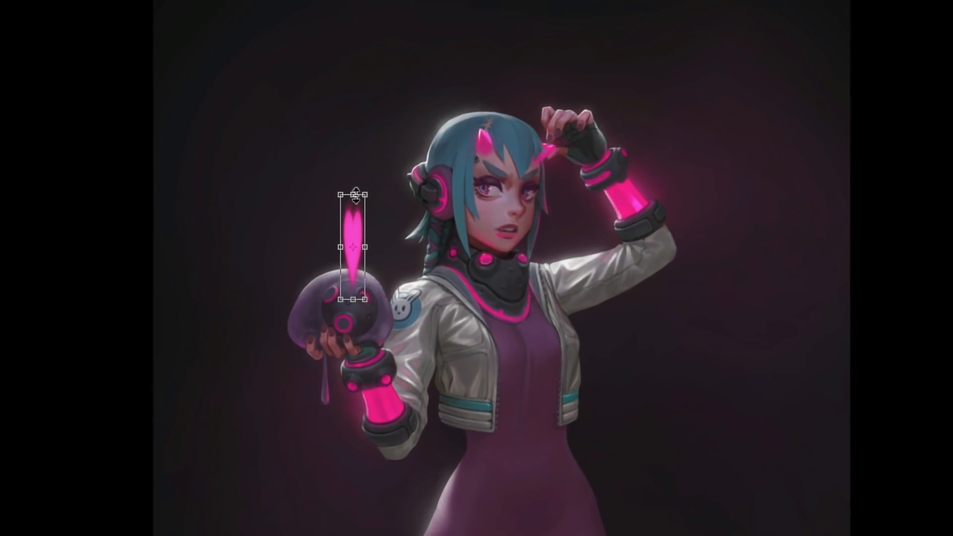
# Stretch the big copy heart layer vertically to 122.46% on frame 9 and preview the animation.
pyautogui.moveTo(372, 189); pyautogui.dragTo(373, 195)
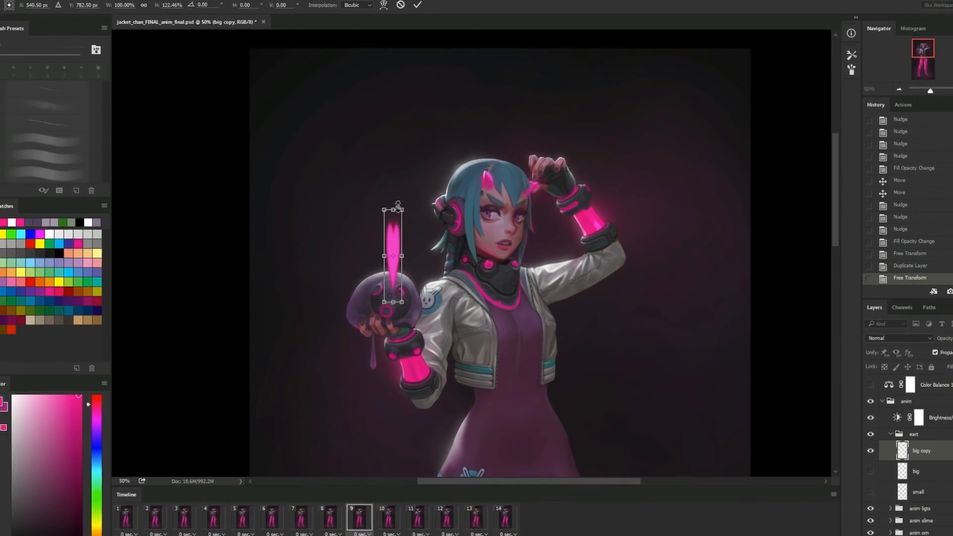
pyautogui.press('Return')
pyautogui.press('space')
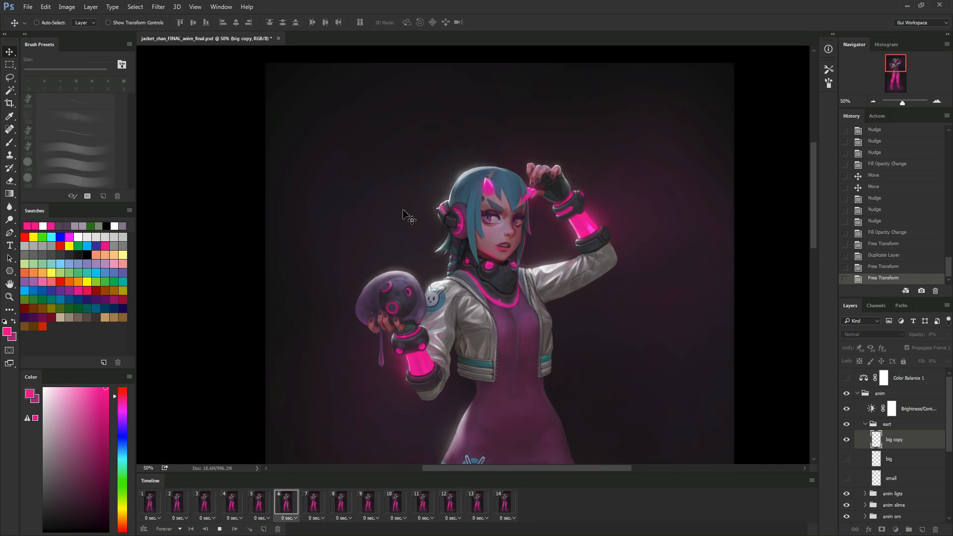
pyautogui.press('space')
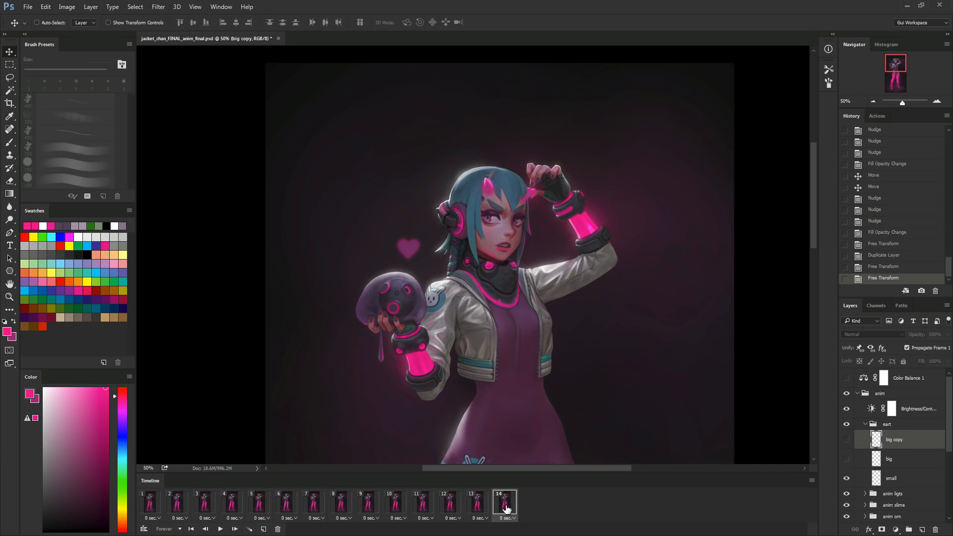
# Change the fill opacity of the small heart layer on animation frame 14.
pyautogui.click(477, 503)
pyautogui.click(505, 504)
pyautogui.click(891, 478)
pyautogui.moveTo(947, 361); pyautogui.dragTo(916, 374)
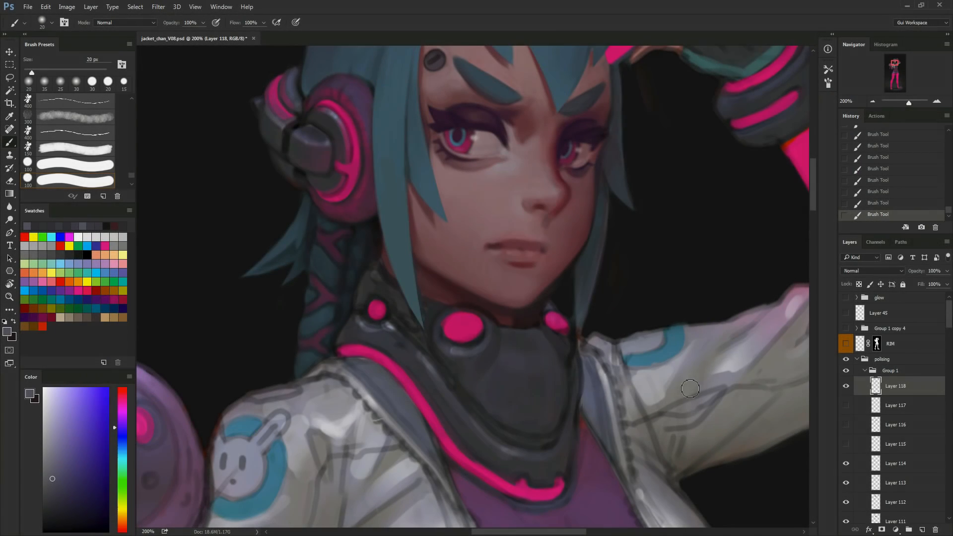
# Check the collar with Layer 118 hidden and shown, and paint its front plate in sampled dark greys with a 15 px brush.
pyautogui.click(847, 387)
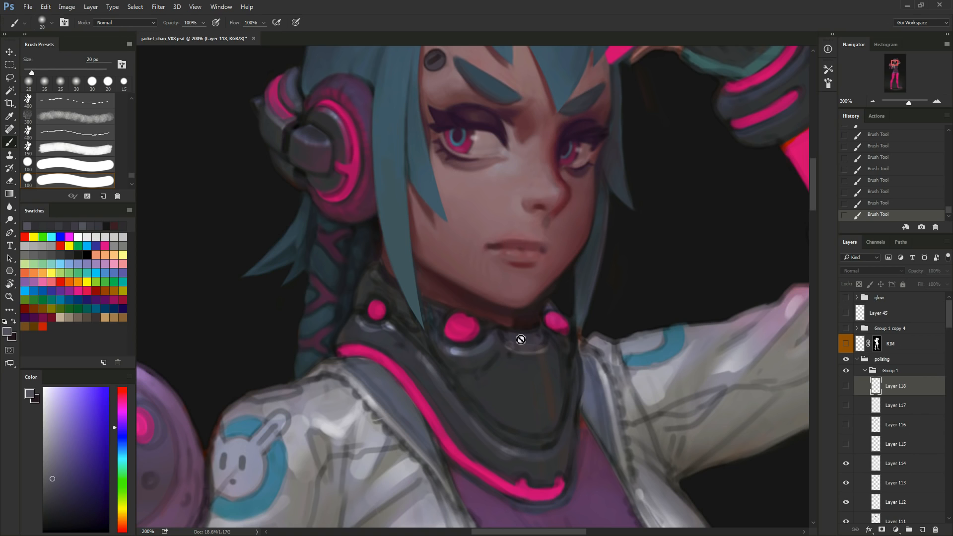
pyautogui.click(847, 386)
pyautogui.keyDown('alt'); pyautogui.click(509, 370); pyautogui.keyUp('alt')
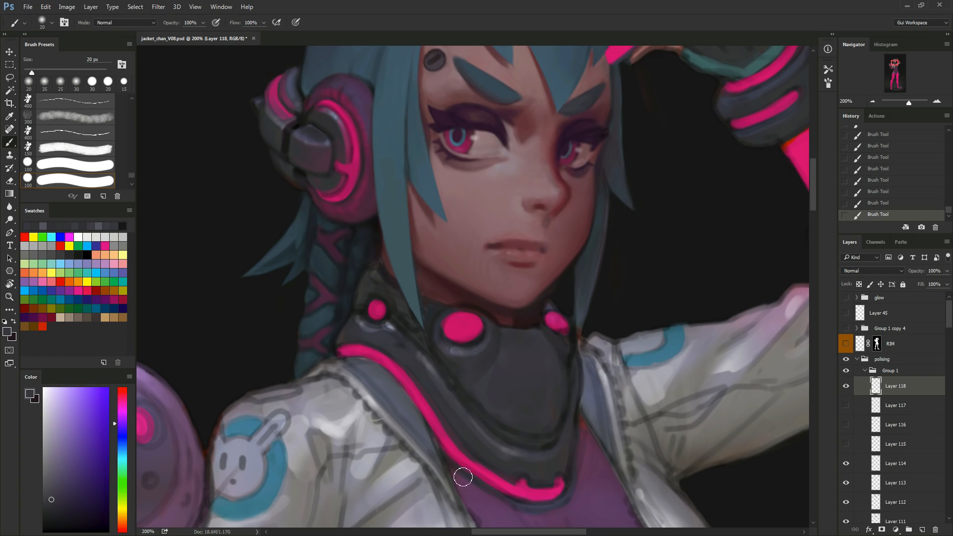
pyautogui.keyDown('alt'); pyautogui.click(511, 351); pyautogui.keyUp('alt')
pyautogui.press('[')
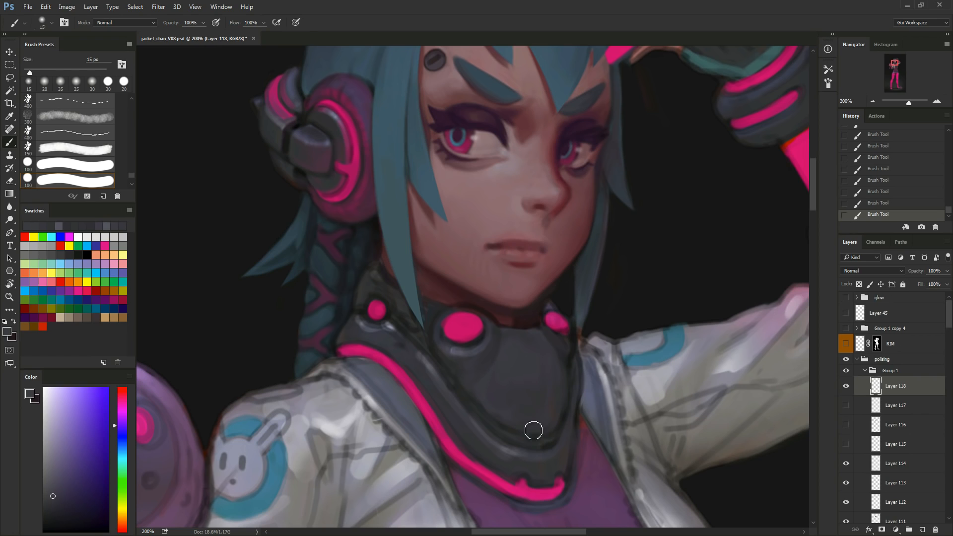
# Paint the collar's edge near the small pink light in sampled dark grey with an 8 px brush.
pyautogui.keyDown('alt'); pyautogui.click(559, 345); pyautogui.keyUp('alt')
pyautogui.press('[')
pyautogui.press('[')
pyautogui.press('[')
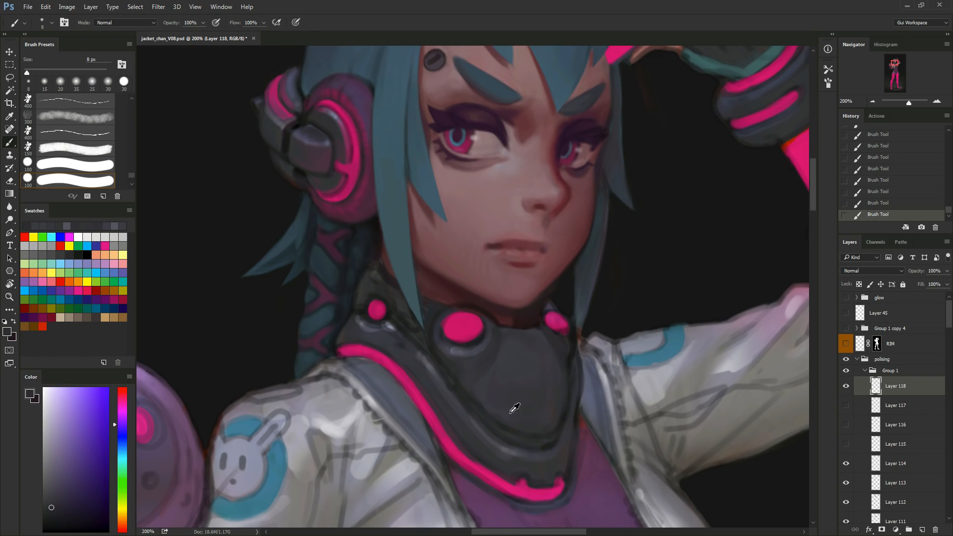
# Smooth the shading of the collar's front plate with sampled greys and a 20 px brush.
pyautogui.keyDown('alt'); pyautogui.click(501, 424); pyautogui.keyUp('alt')
pyautogui.press(']')
pyautogui.press(']')
pyautogui.press(']')
pyautogui.press(']')
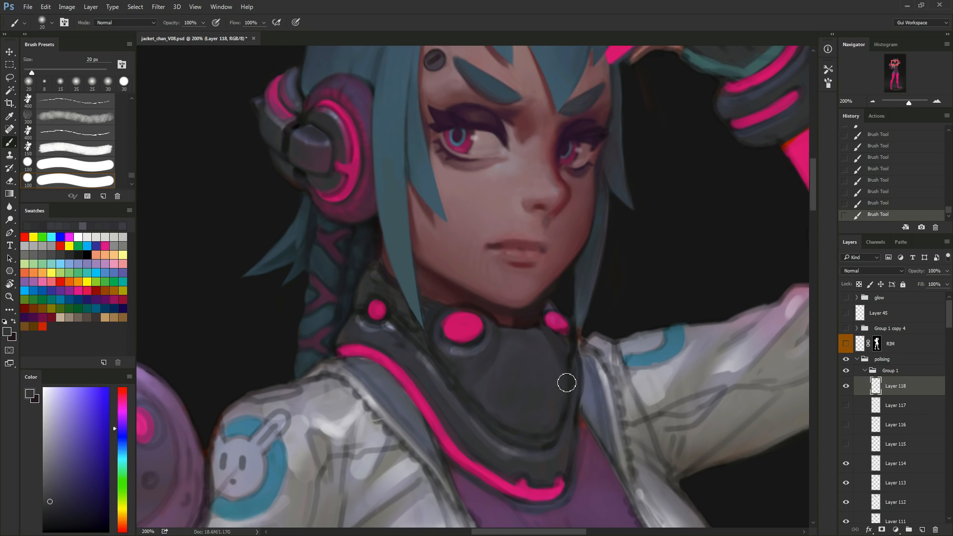
pyautogui.keyDown('alt'); pyautogui.click(509, 368); pyautogui.keyUp('alt')
pyautogui.keyDown('alt'); pyautogui.click(499, 394); pyautogui.keyUp('alt')
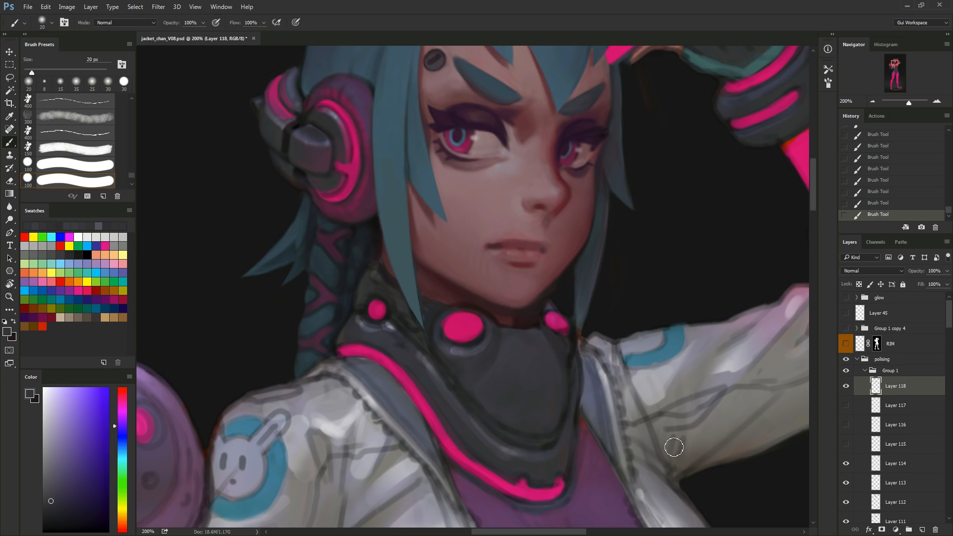
# Refine the collar's upper edge under the chin with sampled dark tones using 10 px and 9 px brushes.
pyautogui.moveTo(587, 452)
pyautogui.mouseDown()
pyautogui.moveTo(649, 394)
pyautogui.moveTo(678, 467)
pyautogui.mouseUp()
pyautogui.keyDown('alt'); pyautogui.click(609, 356); pyautogui.keyUp('alt')
pyautogui.press('[')
pyautogui.press('[')
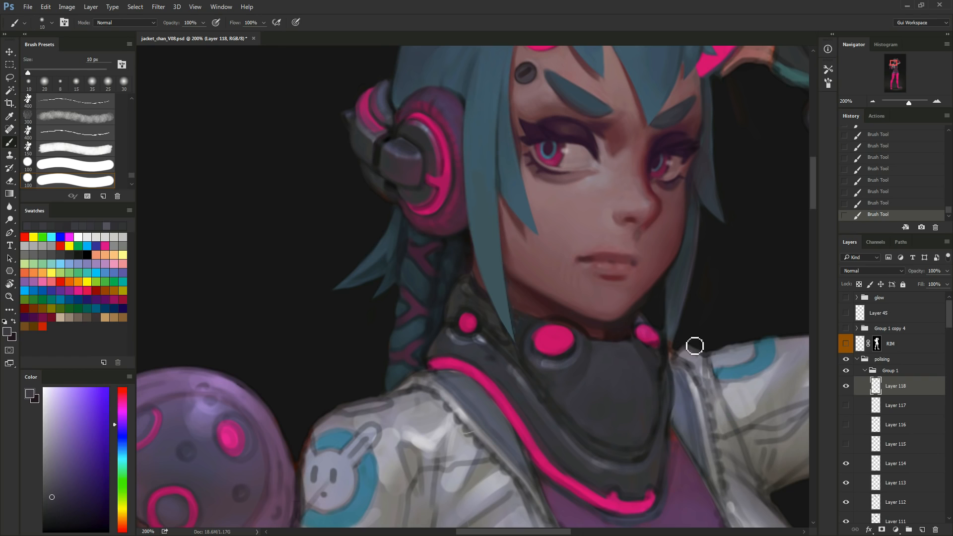
pyautogui.keyDown('alt'); pyautogui.click(594, 340); pyautogui.keyUp('alt')
pyautogui.press('[')
pyautogui.press('[')
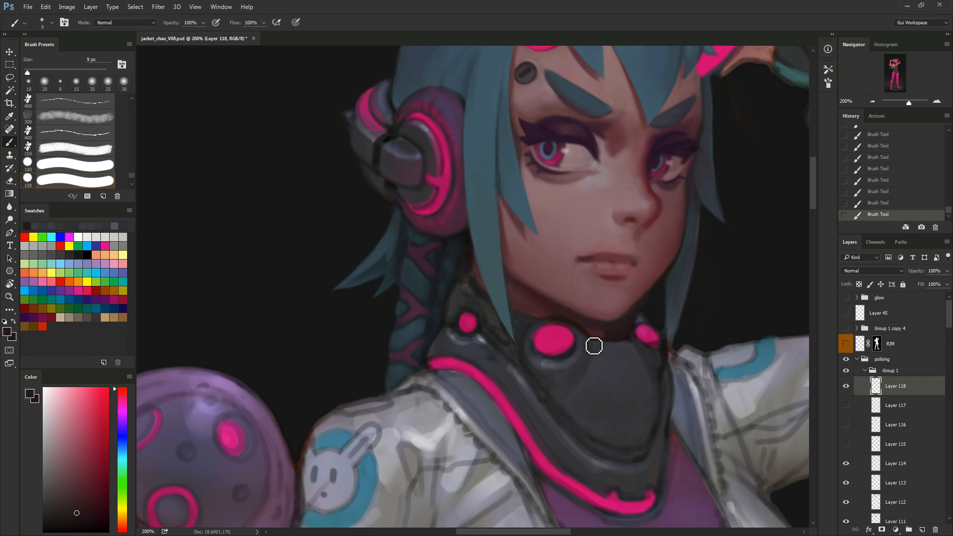
# Define the dark rim around the collar's large pink light with sampled tones using 6 px and 4 px brushes.
pyautogui.keyDown('alt'); pyautogui.click(567, 347); pyautogui.keyUp('alt')
pyautogui.press('[')
pyautogui.press('[')
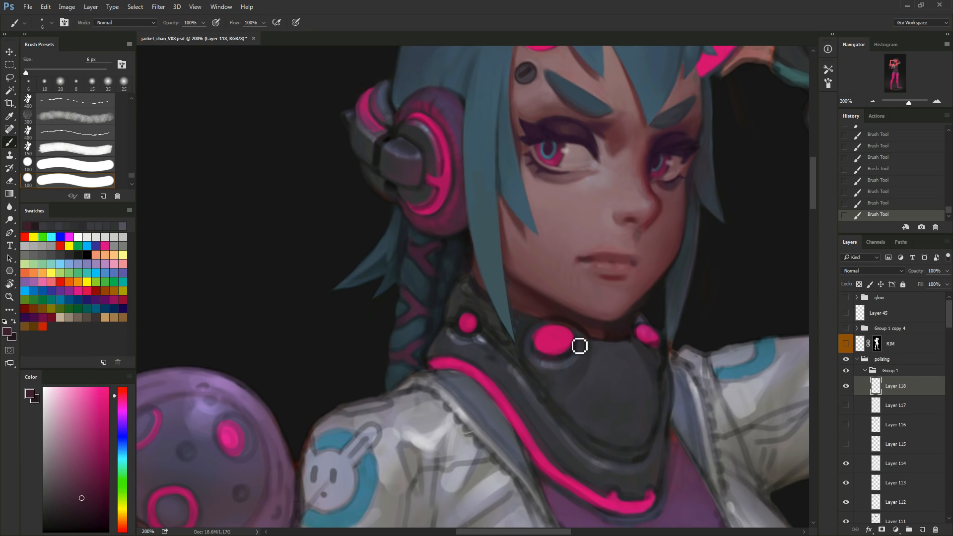
pyautogui.keyDown('alt'); pyautogui.click(559, 358); pyautogui.keyUp('alt')
pyautogui.press('[')
pyautogui.press('[')
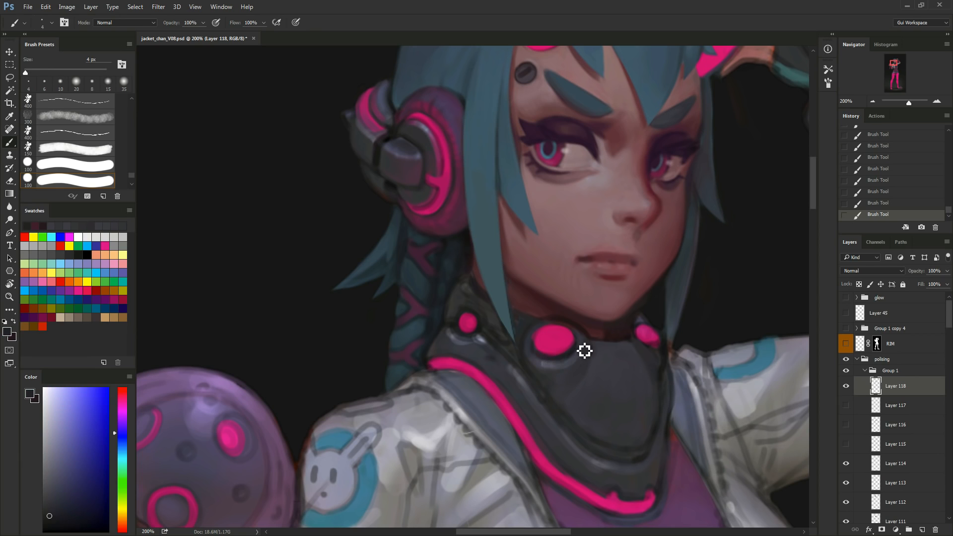
pyautogui.moveTo(541, 353); pyautogui.dragTo(548, 365)
# Fill out the collar's large round light with its sampled pink, enlarging the brush to 8 px.
pyautogui.keyDown('alt'); pyautogui.click(554, 338); pyautogui.keyUp('alt')
pyautogui.press(']')
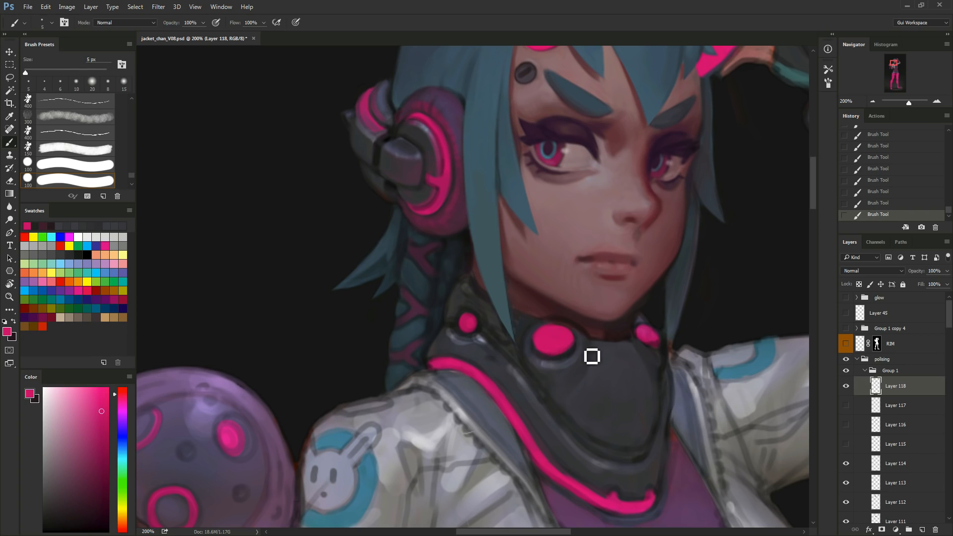
pyautogui.press(']')
pyautogui.press(']')
pyautogui.press(']')
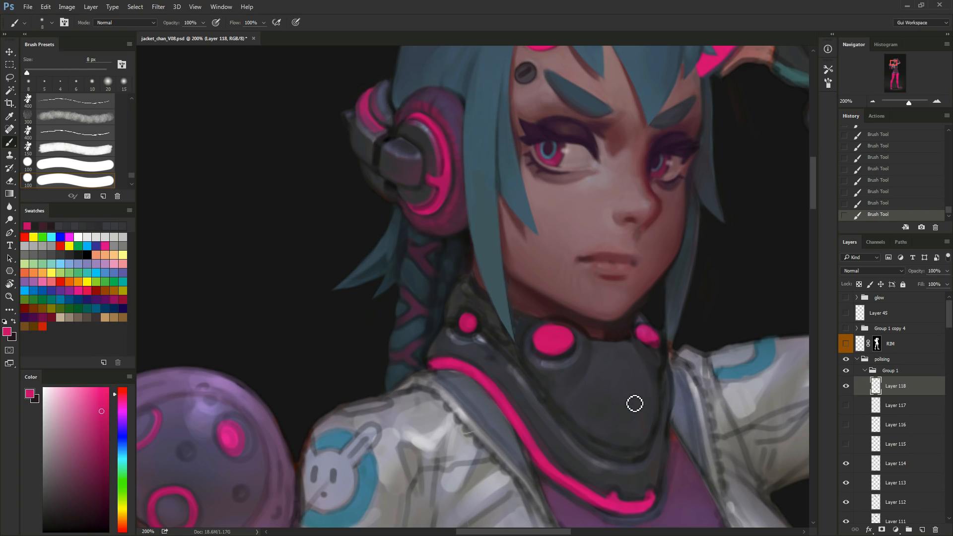
# Try a pink plus sign on the collar's front plate with a 9 px brush and undo it.
pyautogui.press(']')
pyautogui.press(']')
pyautogui.press(']')
pyautogui.press(']')
pyautogui.press(']')
pyautogui.press(']')
pyautogui.press(']')
pyautogui.press(']')
pyautogui.press(']')
pyautogui.press(']')
pyautogui.moveTo(606, 370); pyautogui.dragTo(635, 370)
pyautogui.moveTo(619, 358); pyautogui.dragTo(621, 392)
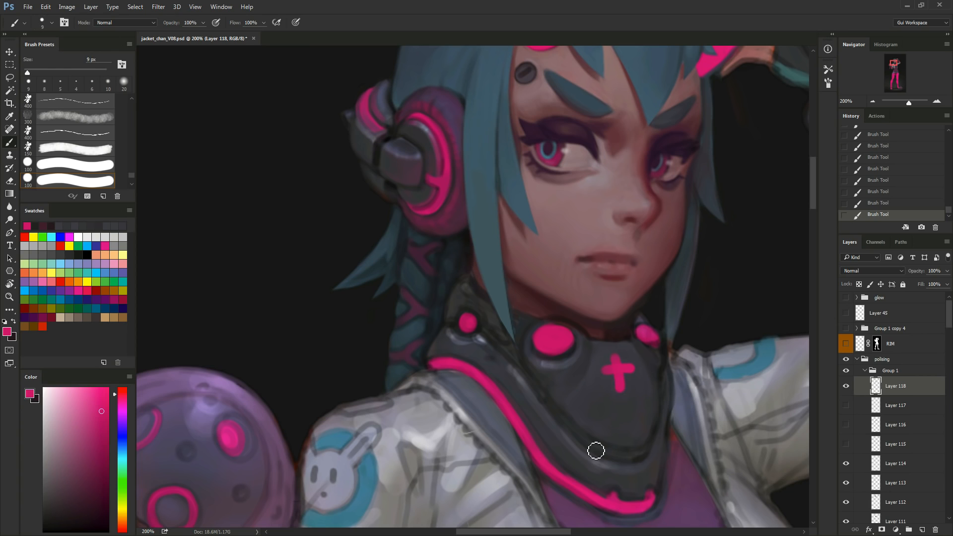
pyautogui.press('[')
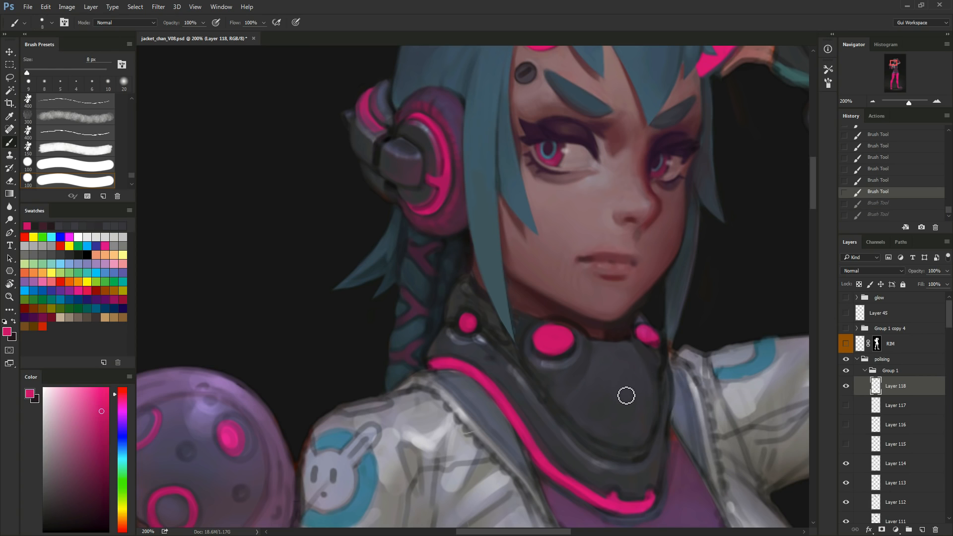
# Try a pink diagonal cross on the collar's front plate with a 6 px brush and undo it.
pyautogui.moveTo(627, 392)
pyautogui.mouseDown()
pyautogui.moveTo(615, 391)
pyautogui.moveTo(645, 386)
pyautogui.moveTo(625, 405)
pyautogui.moveTo(641, 405)
pyautogui.moveTo(632, 371)
pyautogui.mouseUp()
pyautogui.press('[')
pyautogui.press('[')
pyautogui.hotkey('ctrl', 'z')
pyautogui.hotkey('ctrl', 'z')
pyautogui.hotkey('ctrl', 'z')
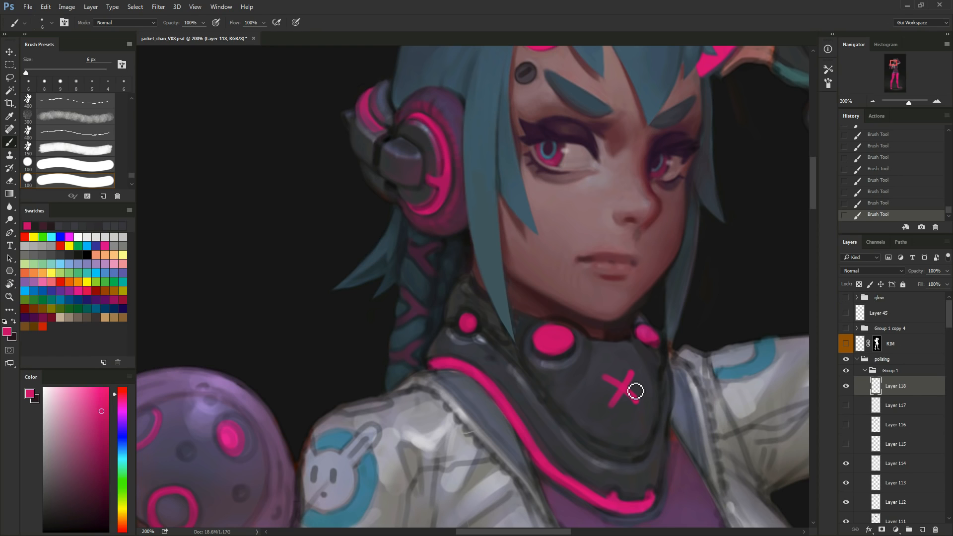
pyautogui.hotkey('ctrl', 'z')
pyautogui.hotkey('ctrl', 'z')
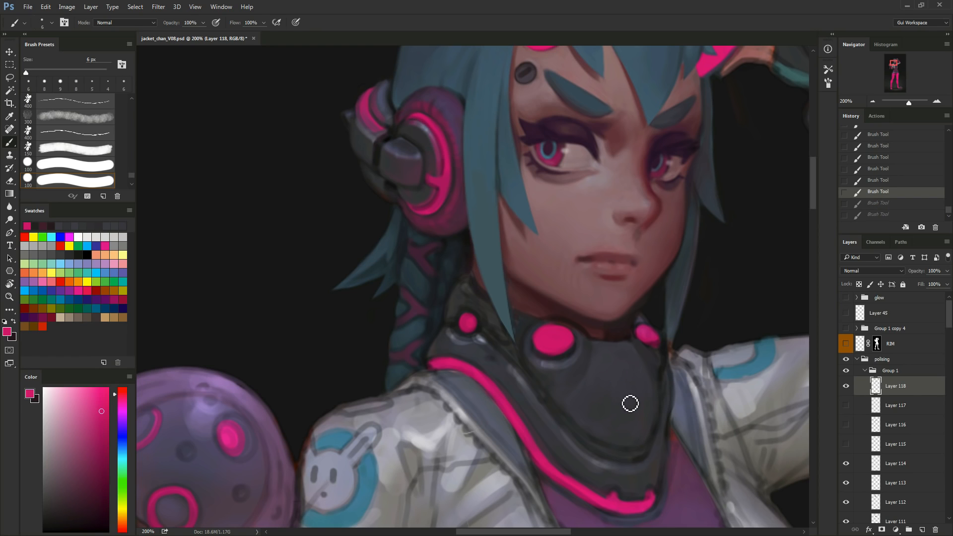
# Try a pink horned-face outline on the collar's front plate and undo it.
pyautogui.moveTo(610, 418)
pyautogui.mouseDown()
pyautogui.moveTo(645, 413)
pyautogui.moveTo(619, 423)
pyautogui.moveTo(600, 383)
pyautogui.moveTo(638, 395)
pyautogui.mouseUp()
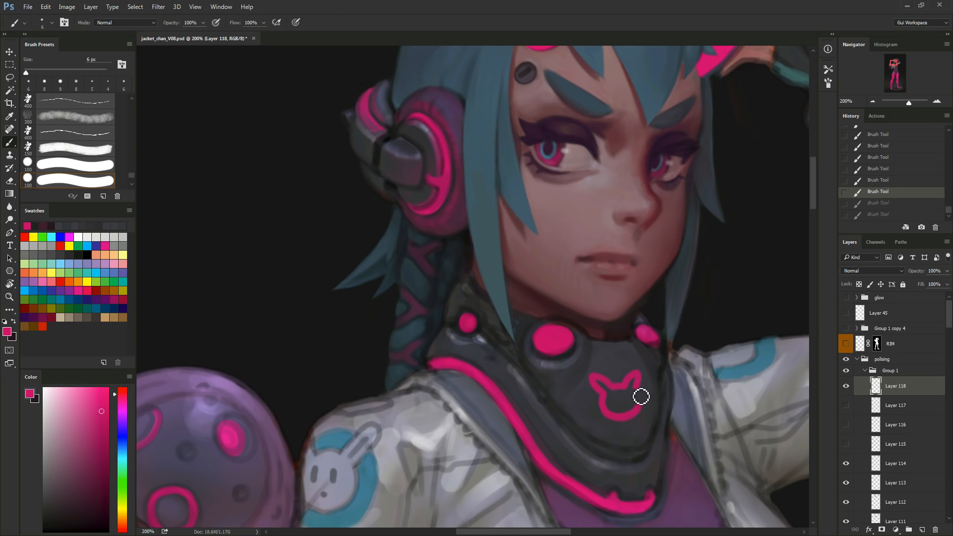
pyautogui.hotkey('ctrl', 'z')
pyautogui.hotkey('ctrl', 'z')
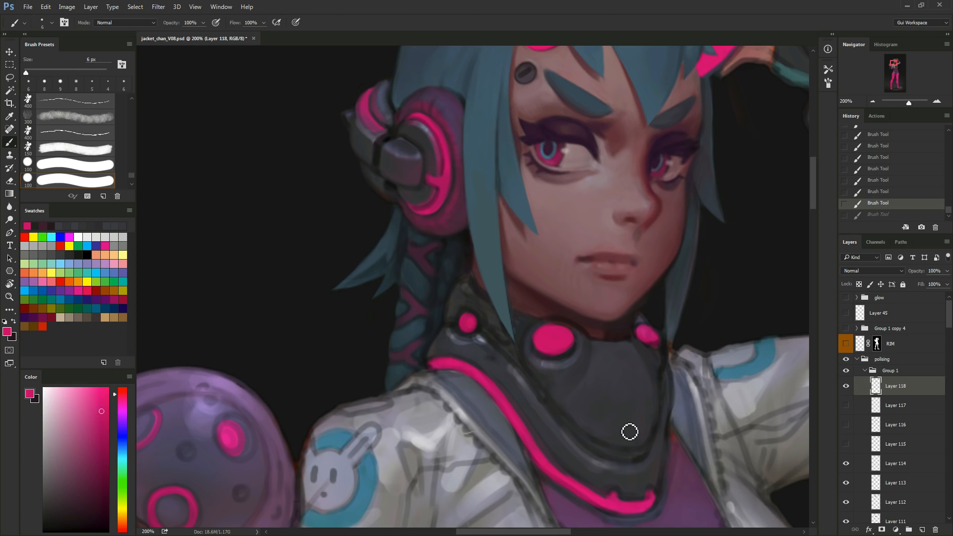
# Try a single vertical pink bar on the collar's front plate with an 8 px brush and undo it.
pyautogui.press(']')
pyautogui.press(']')
pyautogui.moveTo(621, 368); pyautogui.dragTo(627, 425)
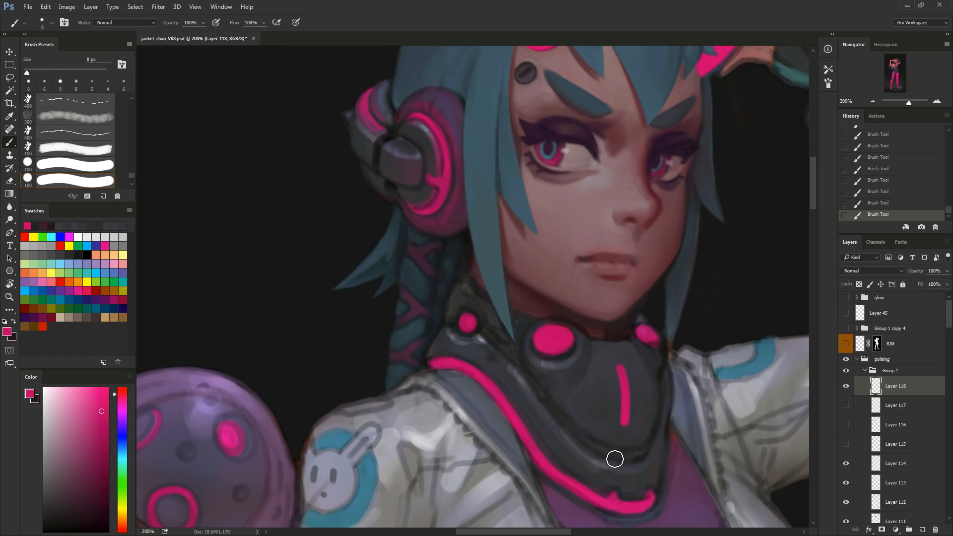
pyautogui.hotkey('ctrl', 'z')
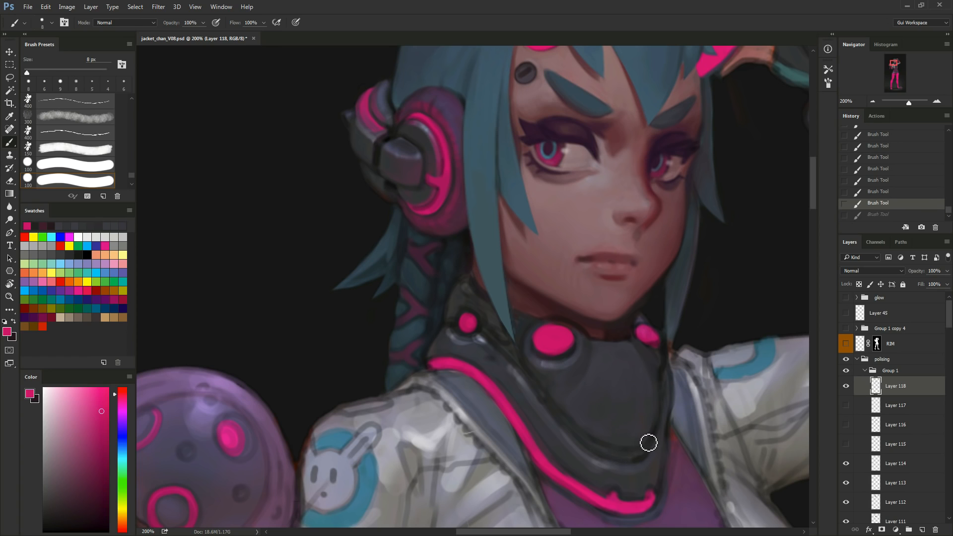
# Reshape the small pink light below the far side of the jaw with a sampled pink and a 6 px brush.
pyautogui.keyDown('alt'); pyautogui.click(658, 342); pyautogui.keyUp('alt')
pyautogui.press('[')
pyautogui.press('[')
pyautogui.moveTo(658, 349); pyautogui.dragTo(655, 342)
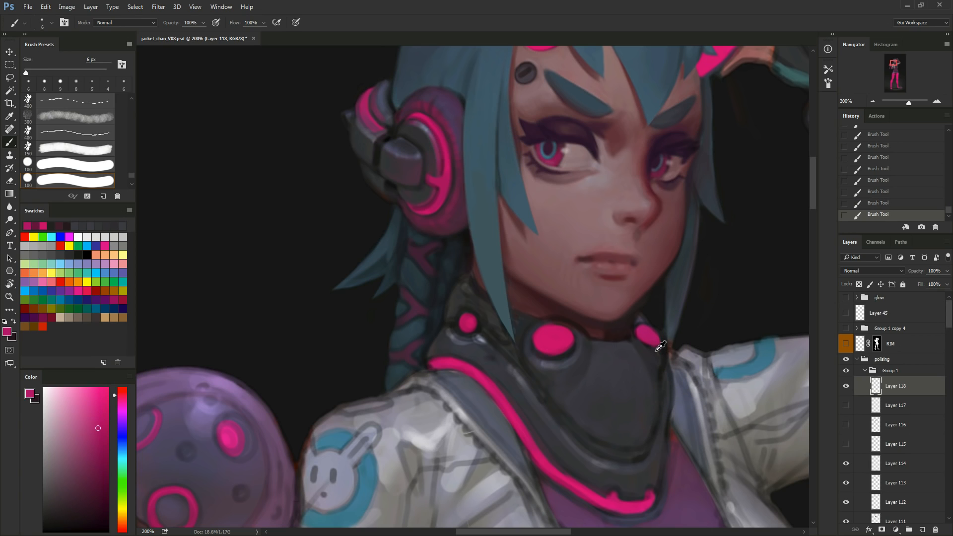
# Paint the housing around the small pink light in sampled dark and bluish greys using 3 px and 4 px brushes.
pyautogui.keyDown('alt'); pyautogui.click(658, 353); pyautogui.keyUp('alt')
pyautogui.keyDown('alt'); pyautogui.click(660, 350); pyautogui.keyUp('alt')
pyautogui.press('[')
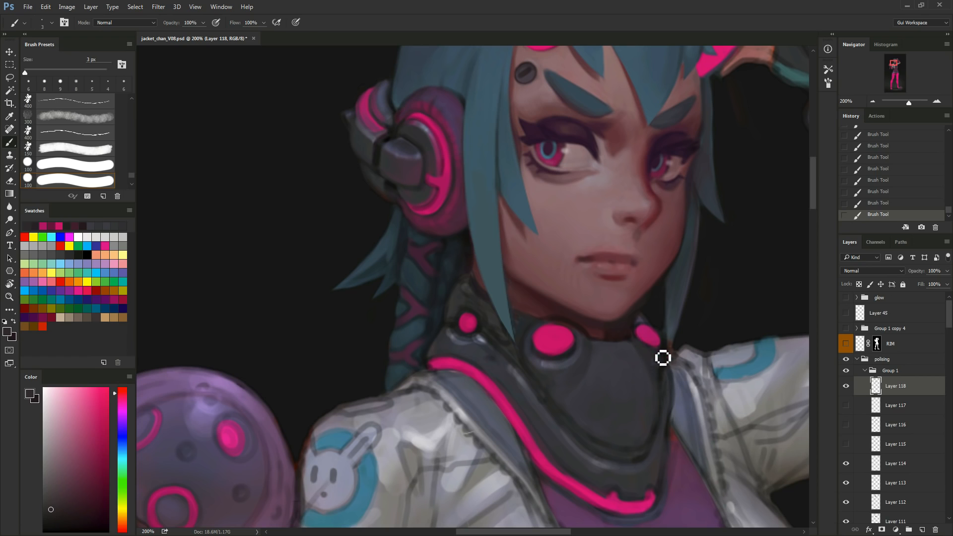
pyautogui.keyDown('alt'); pyautogui.click(569, 364); pyautogui.keyUp('alt')
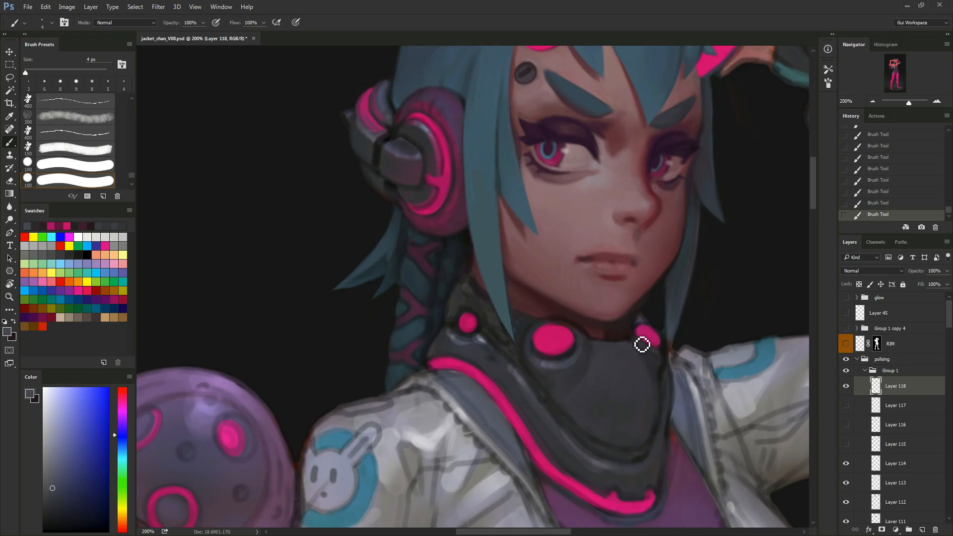
pyautogui.press(']')
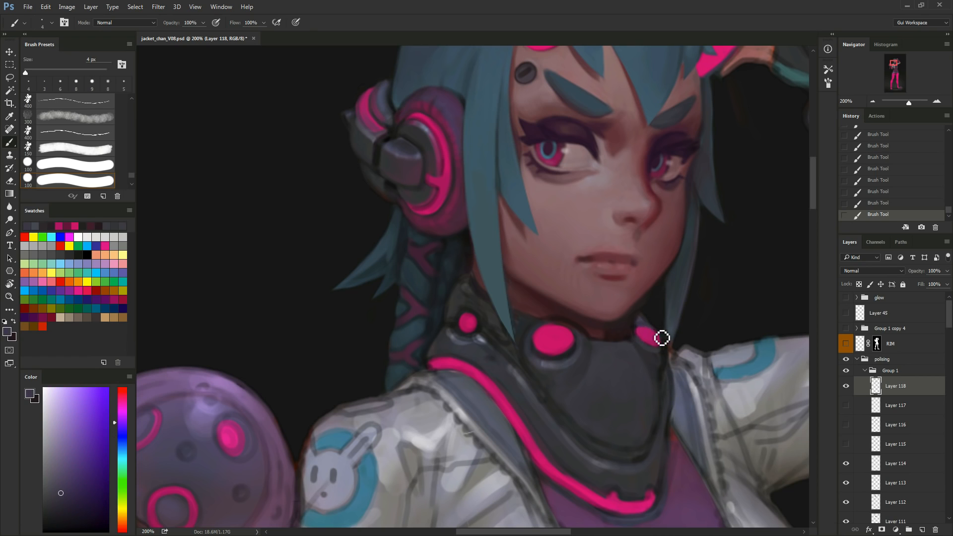
# Touch up the small light in sampled pink and its lower edge in dark grey with a 5 px brush.
pyautogui.keyDown('alt'); pyautogui.click(662, 342); pyautogui.keyUp('alt')
pyautogui.press(']')
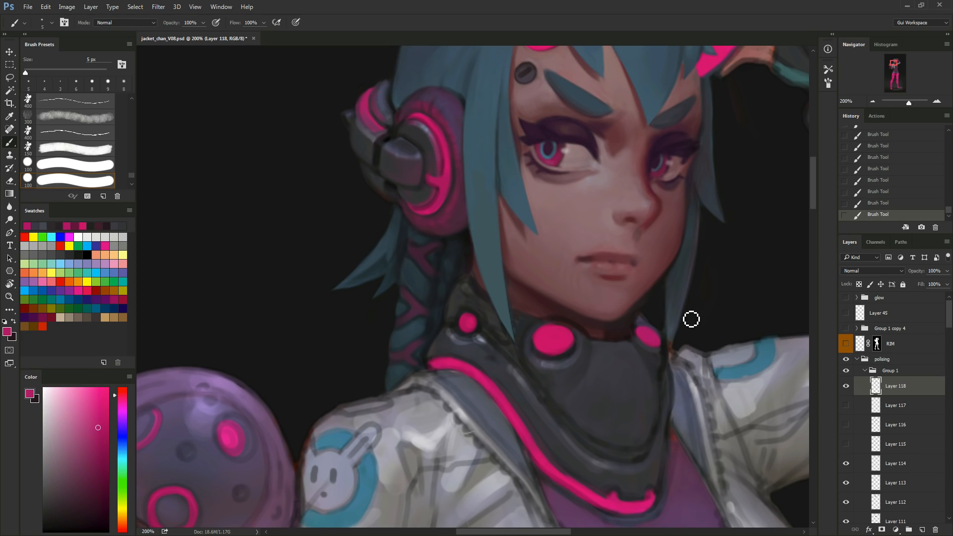
pyautogui.keyDown('alt'); pyautogui.click(654, 358); pyautogui.keyUp('alt')
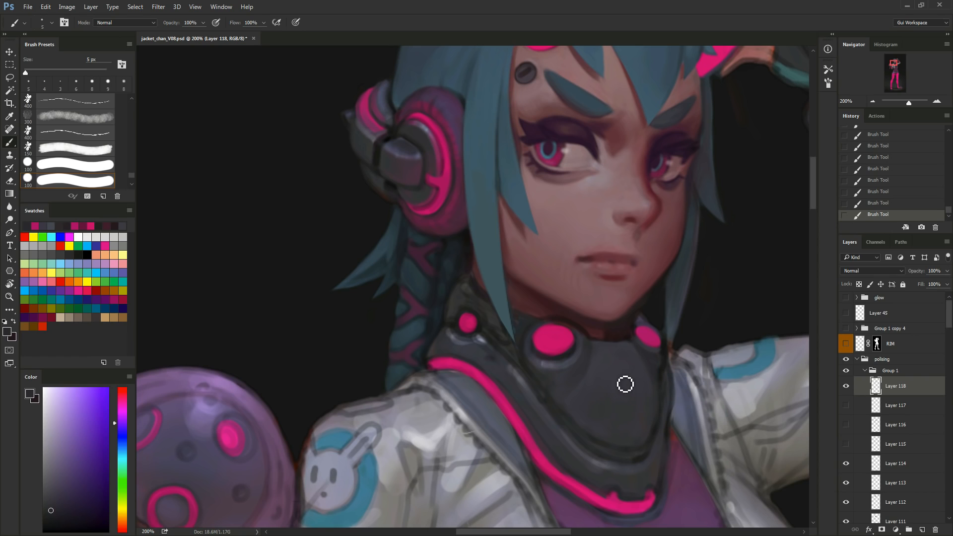
# Compare the collar versions by toggling Layer 118 and showing Layer 117.
pyautogui.click(845, 389)
pyautogui.click(846, 388)
pyautogui.click(847, 406)
pyautogui.click(844, 390)
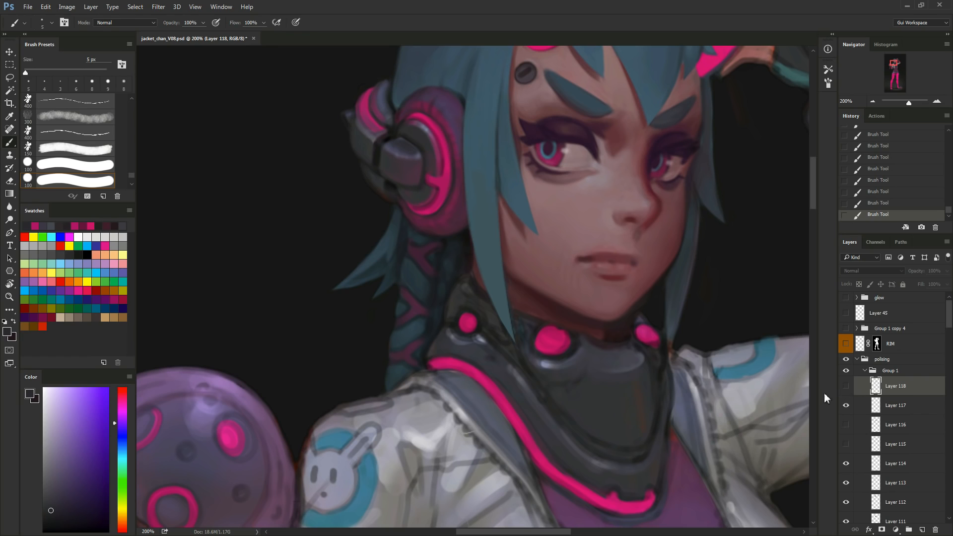
# Compare the collar versions by toggling Layers 116 and 117, leaving Layer 118 as the one shown.
pyautogui.click(847, 425)
pyautogui.click(847, 408)
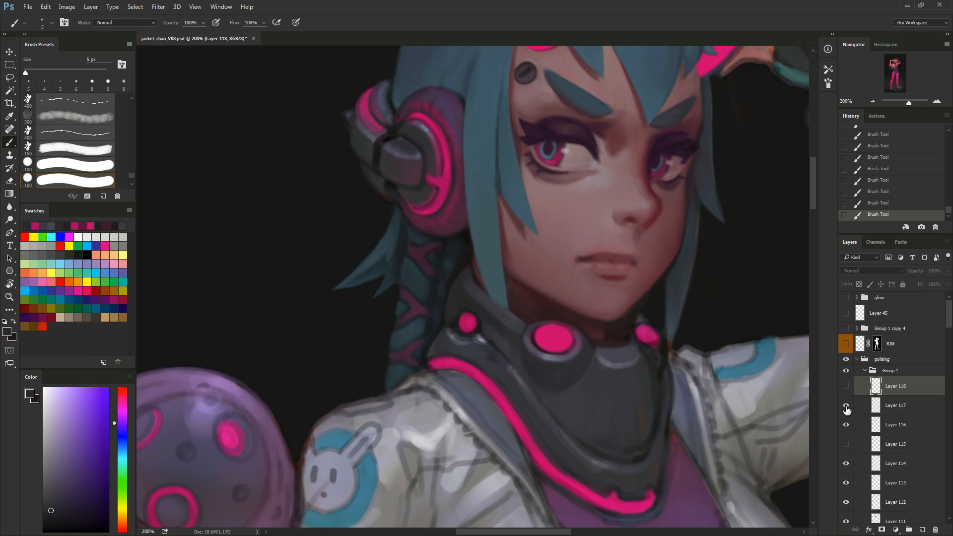
pyautogui.click(847, 407)
pyautogui.click(847, 424)
pyautogui.click(846, 406)
pyautogui.click(846, 388)
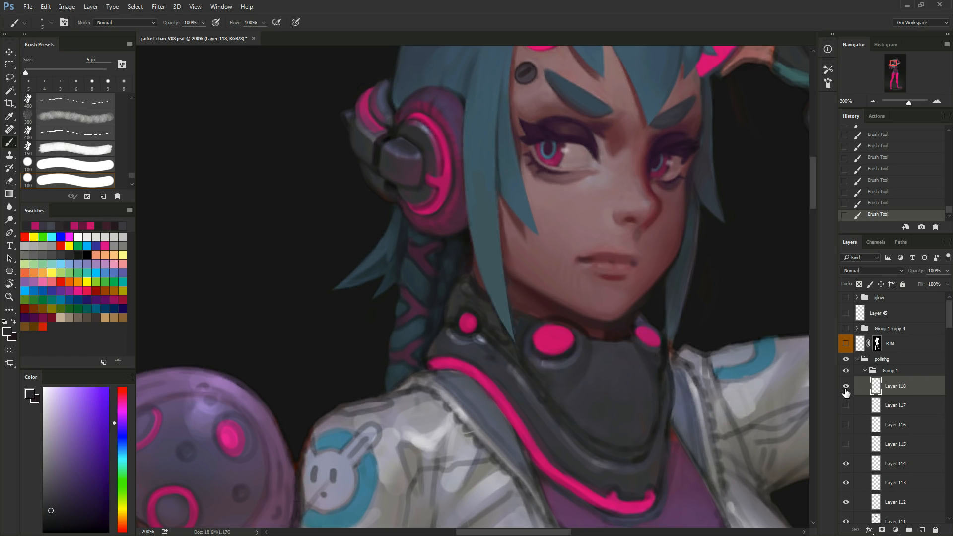
# Repaint the collar's upper edge between the small and large pink lights in sampled dark greys, enlarging the brush to 15 px.
pyautogui.press(']')
pyautogui.keyDown('alt'); pyautogui.click(606, 353); pyautogui.keyUp('alt')
pyautogui.moveTo(522, 328)
pyautogui.mouseDown()
pyautogui.moveTo(511, 303)
pyautogui.moveTo(514, 326)
pyautogui.moveTo(485, 306)
pyautogui.mouseUp()
pyautogui.keyDown('alt'); pyautogui.click(515, 323); pyautogui.keyUp('alt')
pyautogui.press(']')
pyautogui.press(']')
pyautogui.press(']')
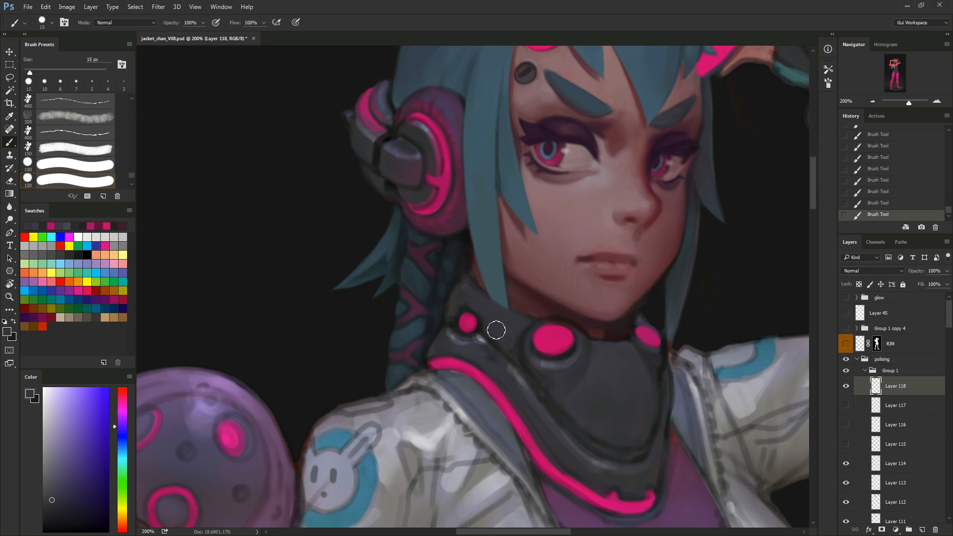
# Sketch stepped profile diagrams and short marks in the dark space beside the face in sampled light grey with a 4 px brush.
pyautogui.moveTo(708, 373)
pyautogui.mouseDown()
pyautogui.moveTo(599, 370)
pyautogui.moveTo(454, 398)
pyautogui.mouseUp()
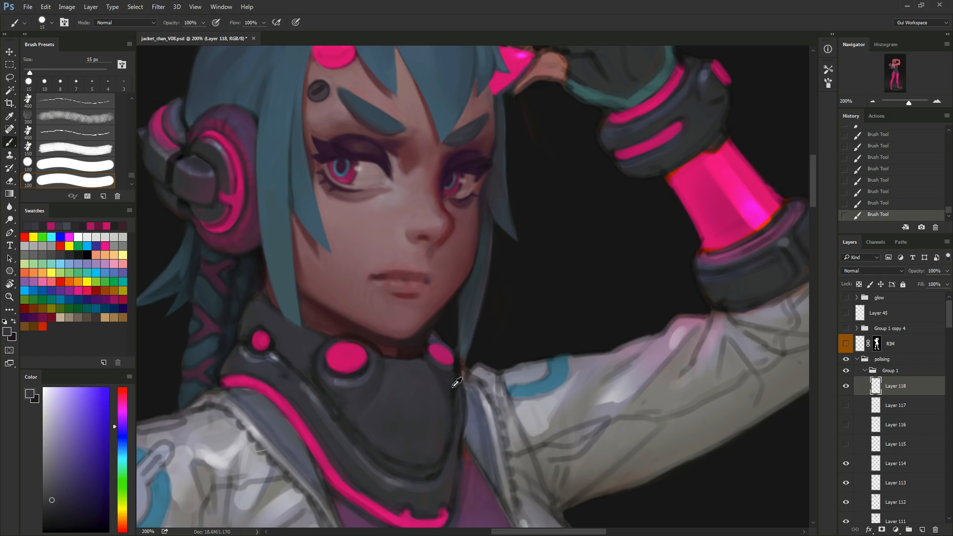
pyautogui.keyDown('alt'); pyautogui.click(516, 385); pyautogui.keyUp('alt')
pyautogui.press('[')
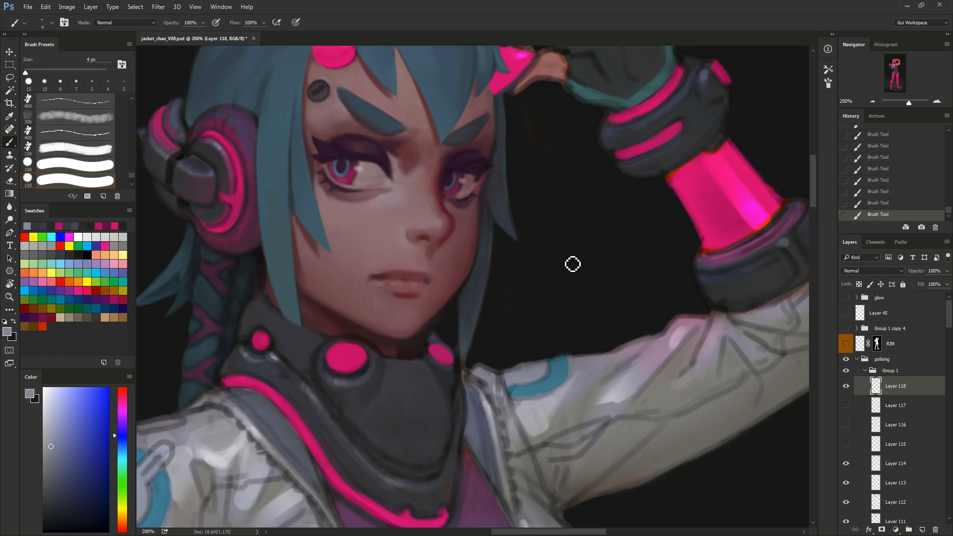
pyautogui.moveTo(554, 251)
pyautogui.mouseDown()
pyautogui.moveTo(582, 256)
pyautogui.moveTo(576, 281)
pyautogui.mouseUp()
pyautogui.hotkey('ctrl', 'z')
pyautogui.moveTo(575, 248); pyautogui.dragTo(598, 300)
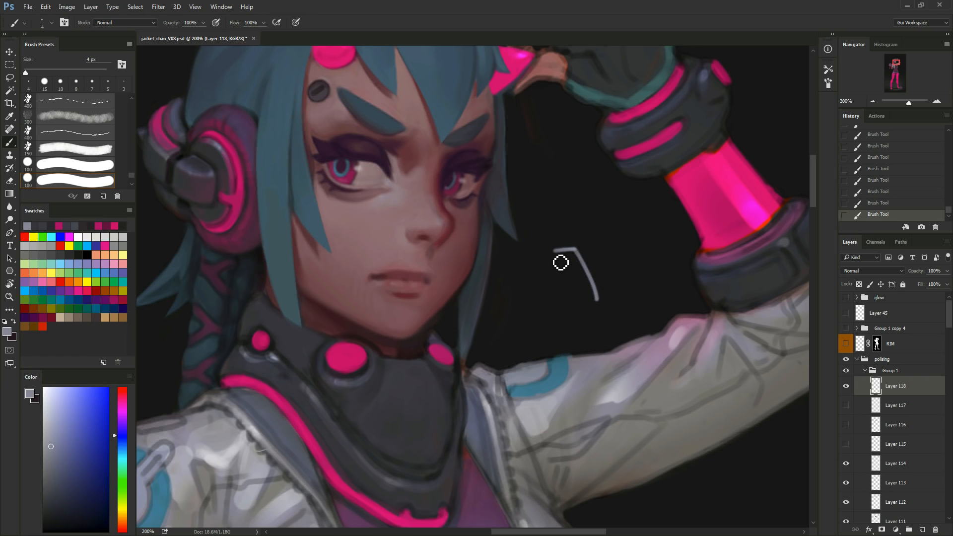
pyautogui.moveTo(553, 251); pyautogui.dragTo(555, 297)
pyautogui.moveTo(542, 203); pyautogui.dragTo(532, 260)
pyautogui.moveTo(626, 291)
pyautogui.mouseDown()
pyautogui.moveTo(574, 312)
pyautogui.moveTo(538, 318)
pyautogui.mouseUp()
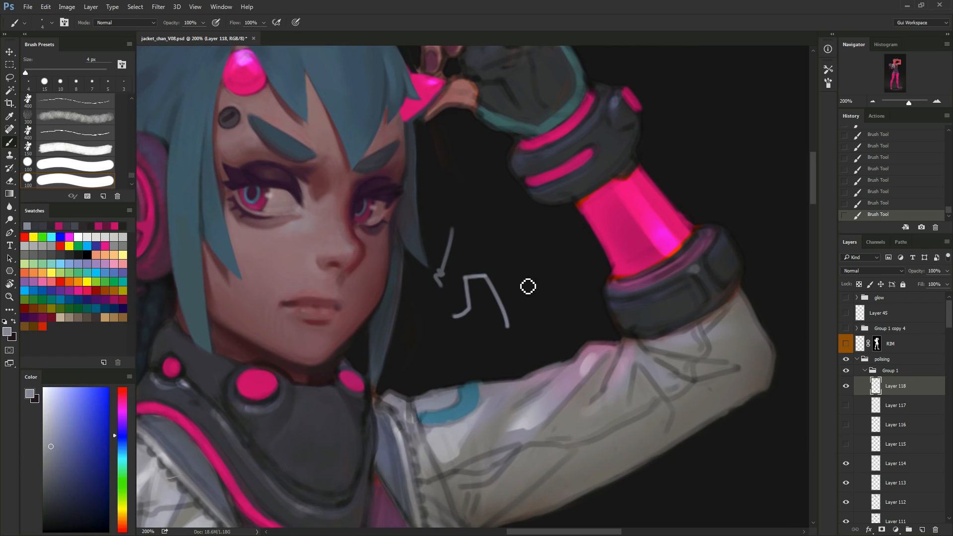
pyautogui.moveTo(511, 257)
pyautogui.mouseDown()
pyautogui.moveTo(479, 246)
pyautogui.moveTo(479, 266)
pyautogui.mouseUp()
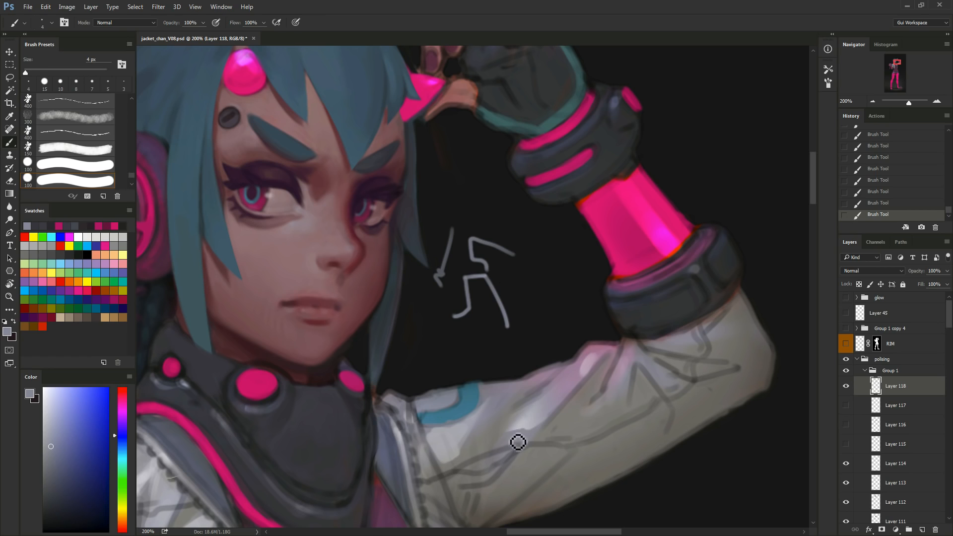
pyautogui.moveTo(464, 277); pyautogui.dragTo(485, 274)
pyautogui.moveTo(466, 240); pyautogui.dragTo(465, 252)
# Erase the profile sketches beside the face on Layer 118 with a 40 px eraser.
pyautogui.click(848, 388)
pyautogui.press('e')
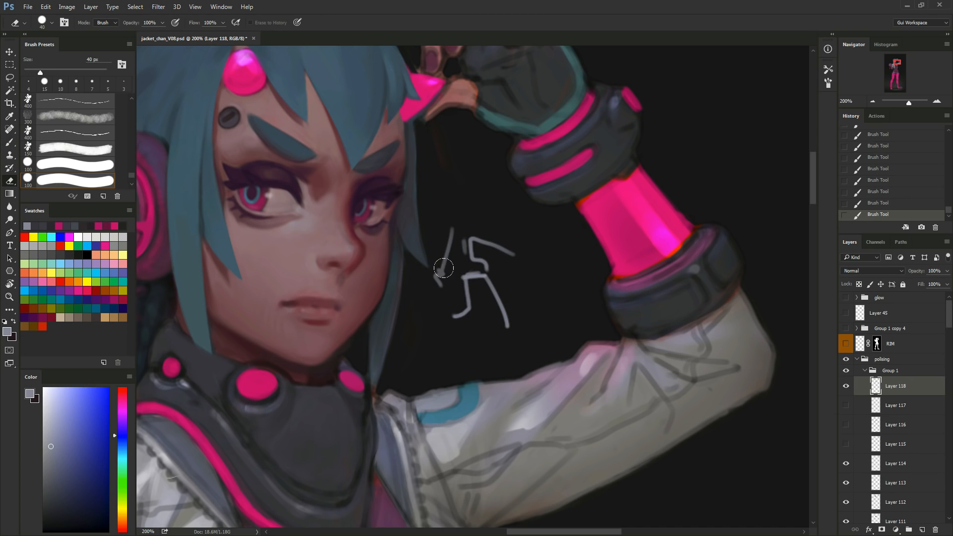
pyautogui.moveTo(443, 271)
pyautogui.mouseDown()
pyautogui.moveTo(451, 247)
pyautogui.moveTo(437, 305)
pyautogui.moveTo(468, 298)
pyautogui.moveTo(507, 253)
pyautogui.mouseUp()
# Darken the collar seam below the large pink light in sampled near-black at 5 px and check it by toggling Layer 118.
pyautogui.moveTo(436, 333); pyautogui.dragTo(617, 292)
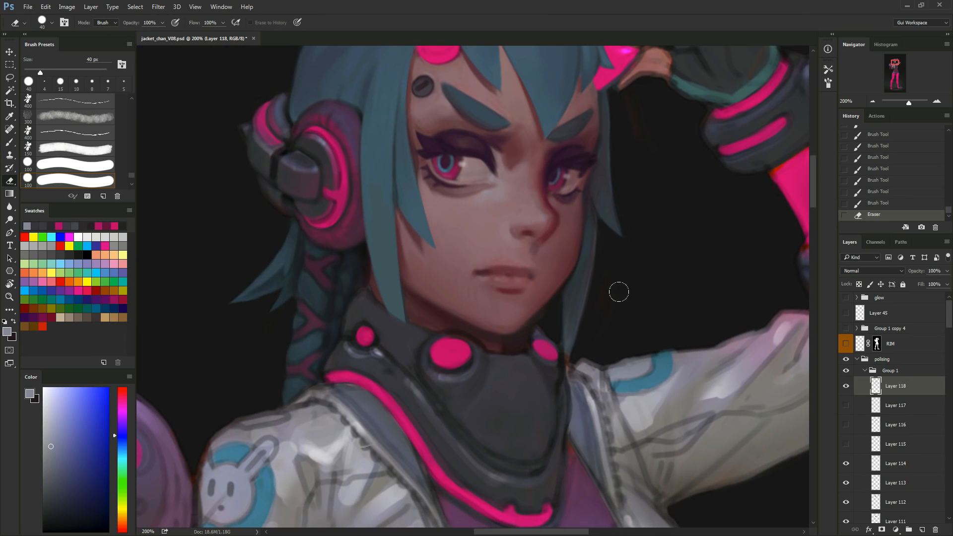
pyautogui.press('b')
pyautogui.keyDown('alt'); pyautogui.click(467, 369); pyautogui.keyUp('alt')
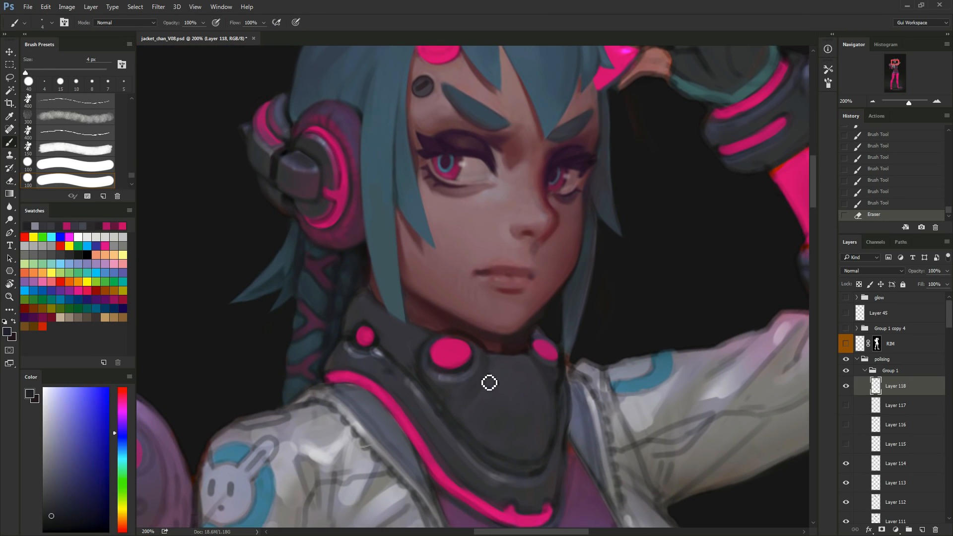
pyautogui.moveTo(490, 383); pyautogui.dragTo(475, 333)
pyautogui.press(']')
pyautogui.keyDown('alt'); pyautogui.click(363, 294); pyautogui.keyUp('alt')
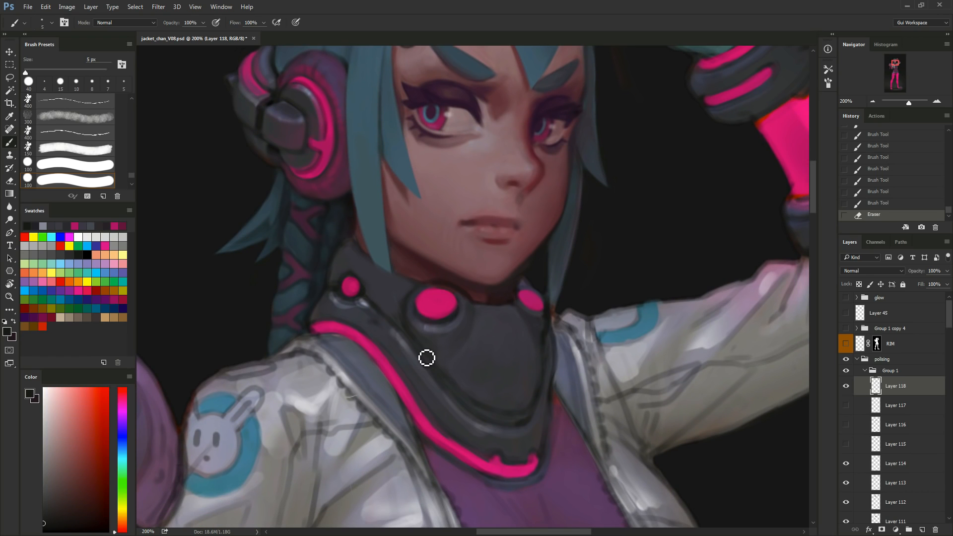
pyautogui.moveTo(421, 353); pyautogui.dragTo(432, 369)
pyautogui.click(847, 392)
pyautogui.click(847, 392)
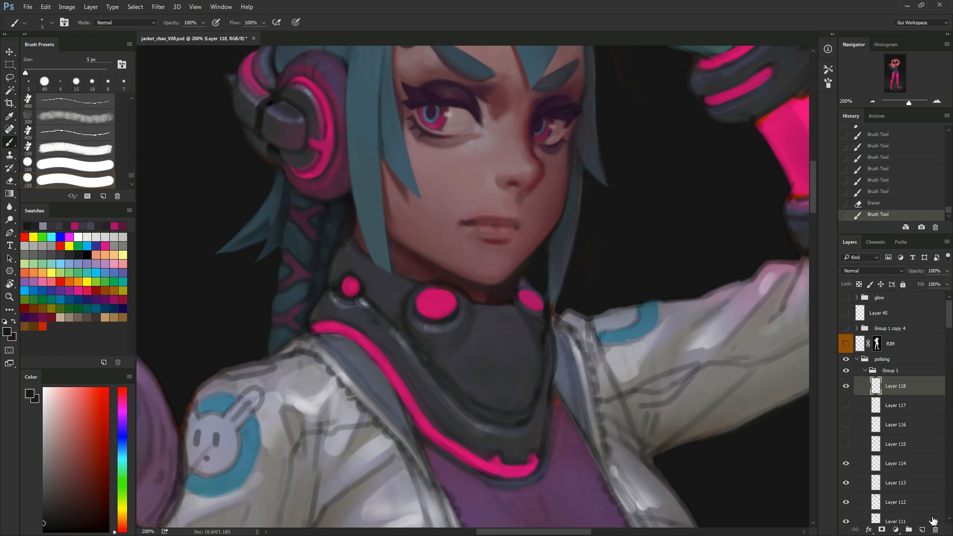
# Paint a near-black curved seam around the collar's front plate on a new layer with a 5 px brush.
pyautogui.moveTo(421, 354)
pyautogui.mouseDown()
pyautogui.moveTo(486, 419)
pyautogui.moveTo(472, 409)
pyautogui.moveTo(540, 419)
pyautogui.moveTo(536, 429)
pyautogui.moveTo(548, 362)
pyautogui.mouseUp()
pyautogui.press(']')
pyautogui.press(']')
pyautogui.press('[')
pyautogui.press('[')
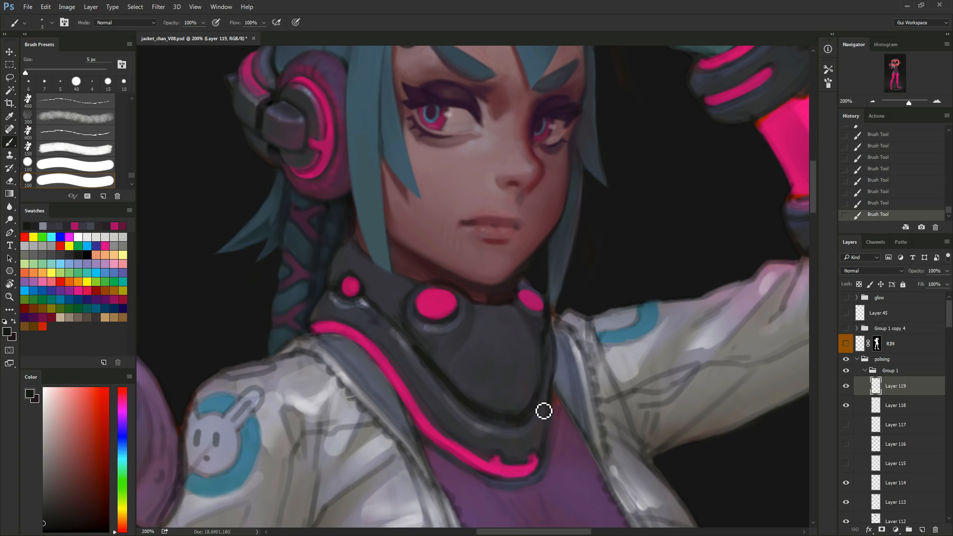
pyautogui.moveTo(535, 420); pyautogui.dragTo(542, 377)
# Refine the start of the seam beside the large pink light in sampled dark grey and near-black with a 5 px brush.
pyautogui.keyDown('alt'); pyautogui.click(412, 287); pyautogui.keyUp('alt')
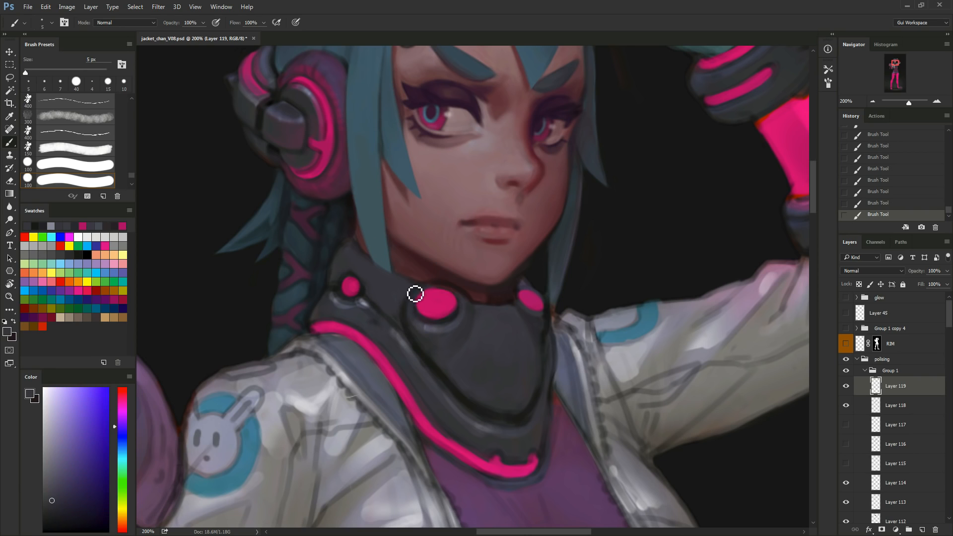
pyautogui.keyDown('alt'); pyautogui.click(407, 333); pyautogui.keyUp('alt')
pyautogui.press(']')
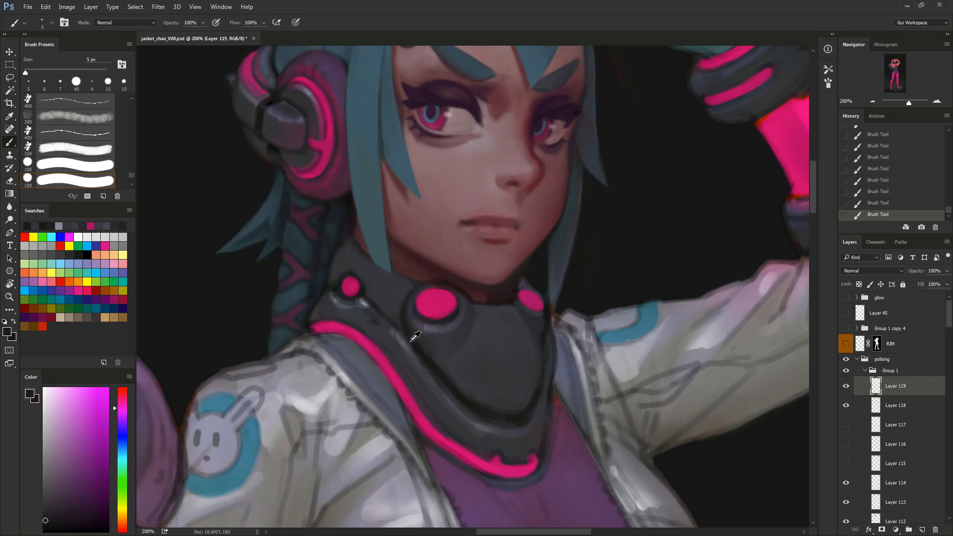
pyautogui.keyDown('alt'); pyautogui.click(407, 333); pyautogui.keyUp('alt')
pyautogui.keyDown('alt'); pyautogui.click(406, 326); pyautogui.keyUp('alt')
pyautogui.press('[')
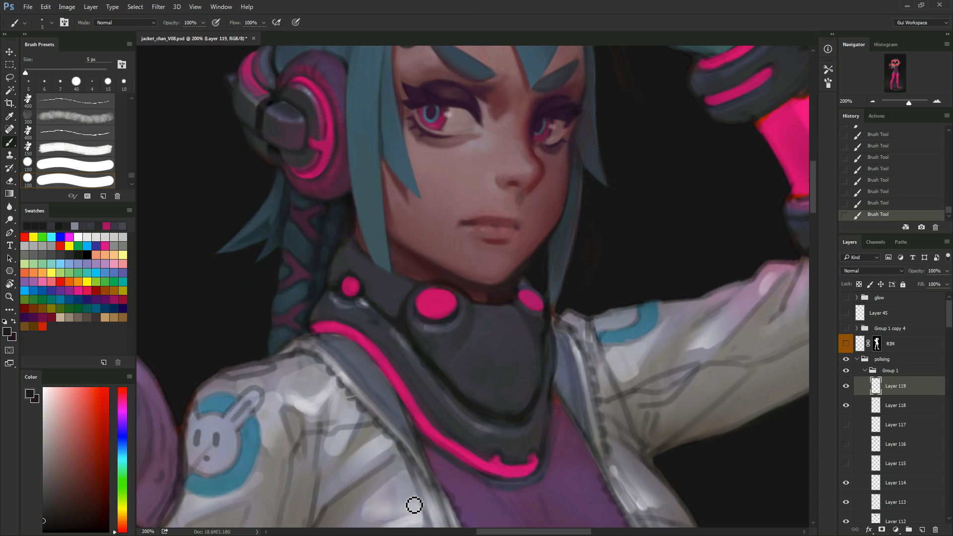
# Clean up the rim of the large pink light's housing in sampled dark bluish greys with a 5 px brush.
pyautogui.keyDown('alt'); pyautogui.click(399, 303); pyautogui.keyUp('alt')
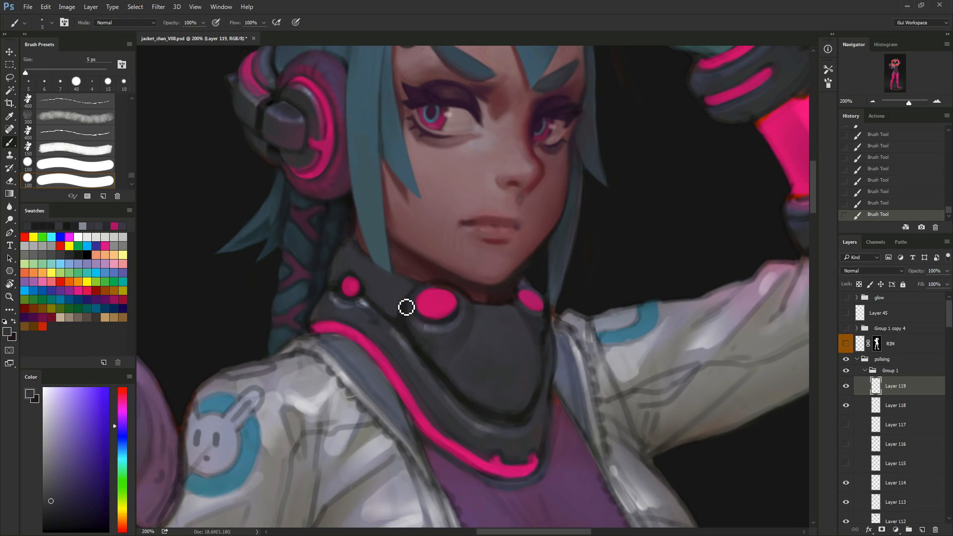
pyautogui.moveTo(407, 301); pyautogui.dragTo(420, 286)
pyautogui.keyDown('alt'); pyautogui.click(427, 338); pyautogui.keyUp('alt')
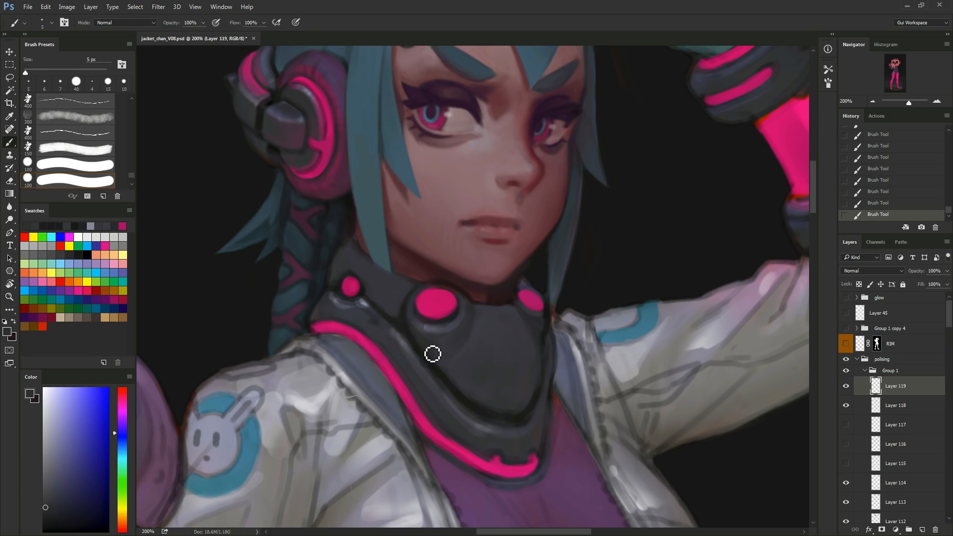
pyautogui.keyDown('alt'); pyautogui.click(426, 340); pyautogui.keyUp('alt')
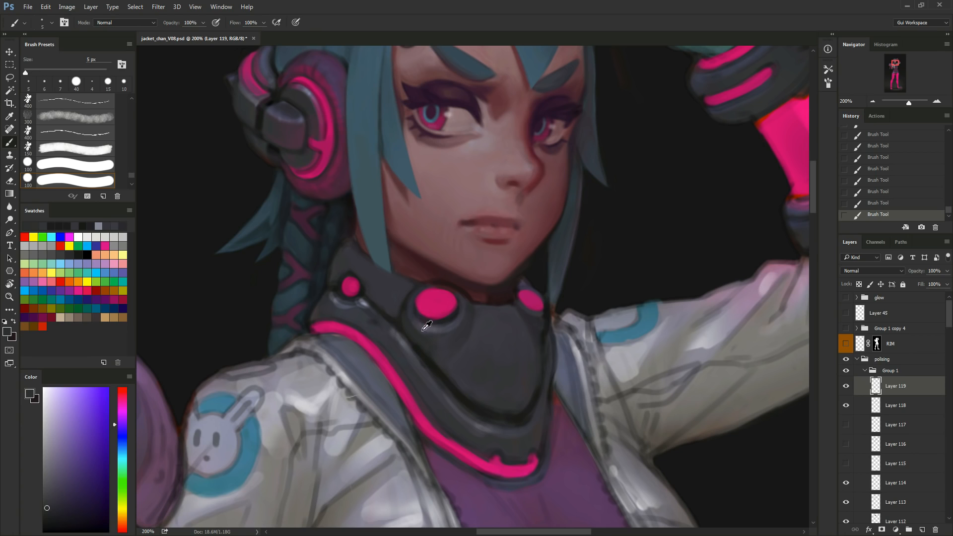
pyautogui.keyDown('alt'); pyautogui.click(429, 349); pyautogui.keyUp('alt')
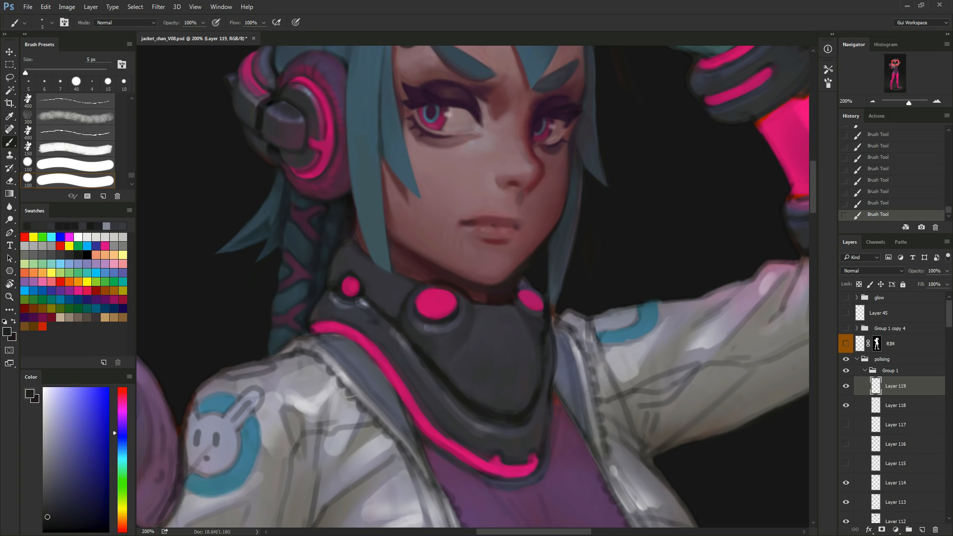
pyautogui.keyDown('alt'); pyautogui.click(418, 321); pyautogui.keyUp('alt')
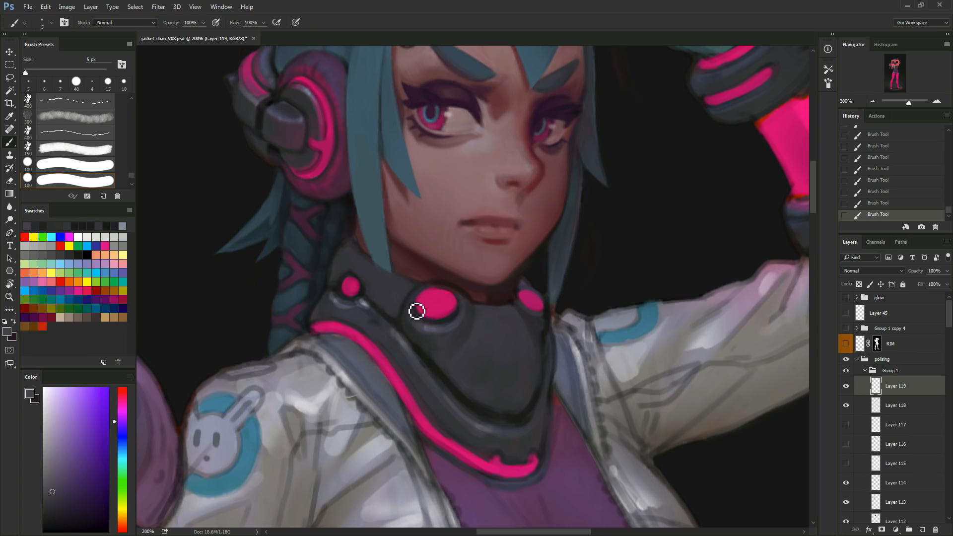
# Shade the area between the large light's housing and the seam in sampled dark greys with 5 px and 6 px brushes.
pyautogui.keyDown('alt'); pyautogui.click(421, 336); pyautogui.keyUp('alt')
pyautogui.press(']')
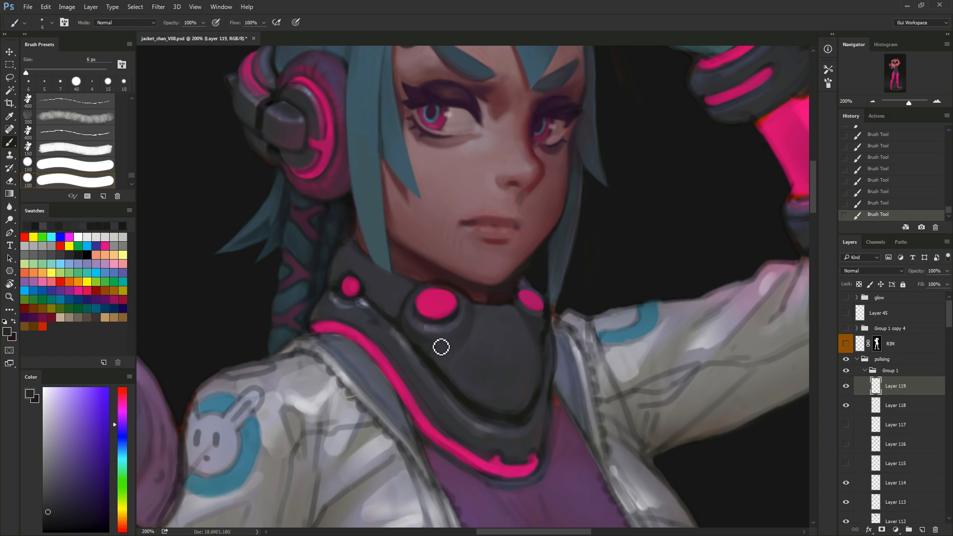
pyautogui.keyDown('alt'); pyautogui.click(420, 351); pyautogui.keyUp('alt')
pyautogui.press('[')
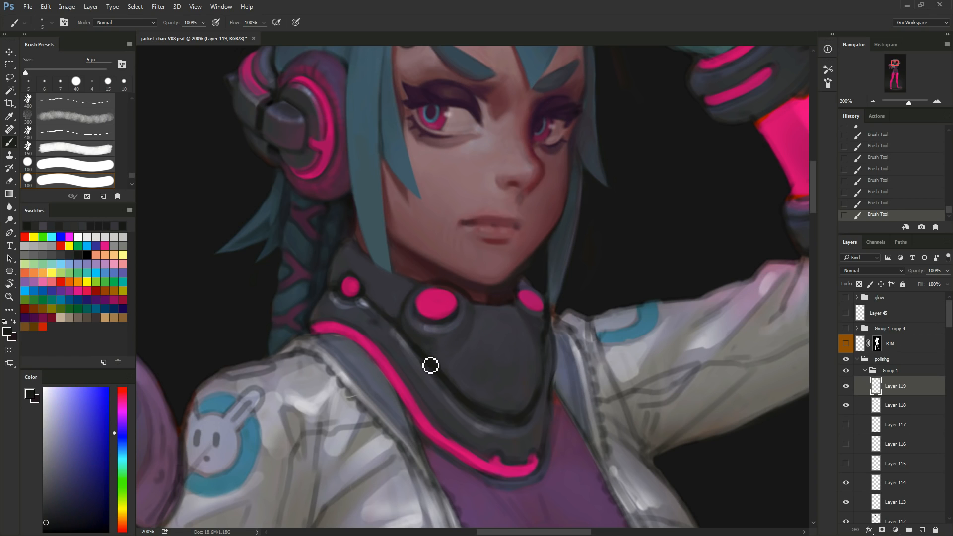
pyautogui.keyDown('alt'); pyautogui.click(442, 346); pyautogui.keyUp('alt')
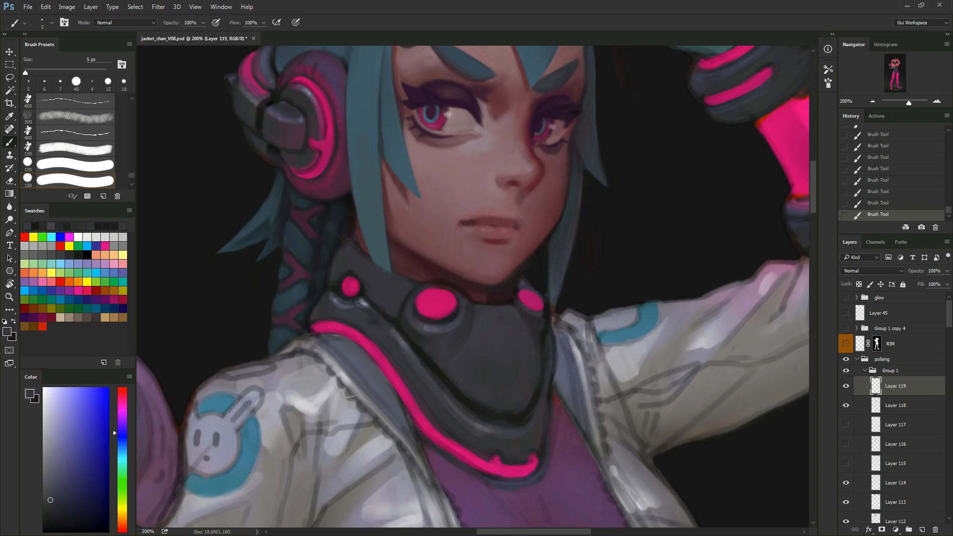
pyautogui.keyDown('alt'); pyautogui.click(432, 339); pyautogui.keyUp('alt')
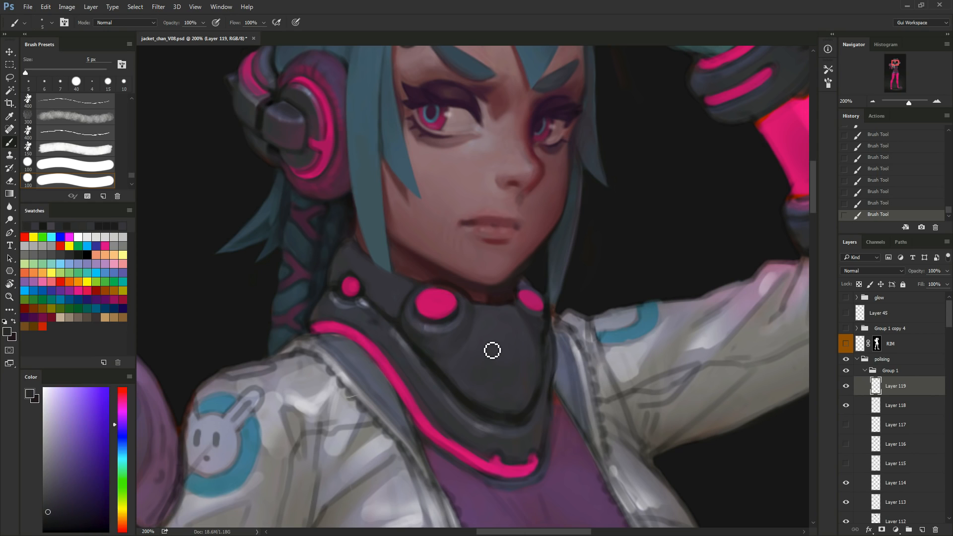
pyautogui.keyDown('alt'); pyautogui.click(442, 351); pyautogui.keyUp('alt')
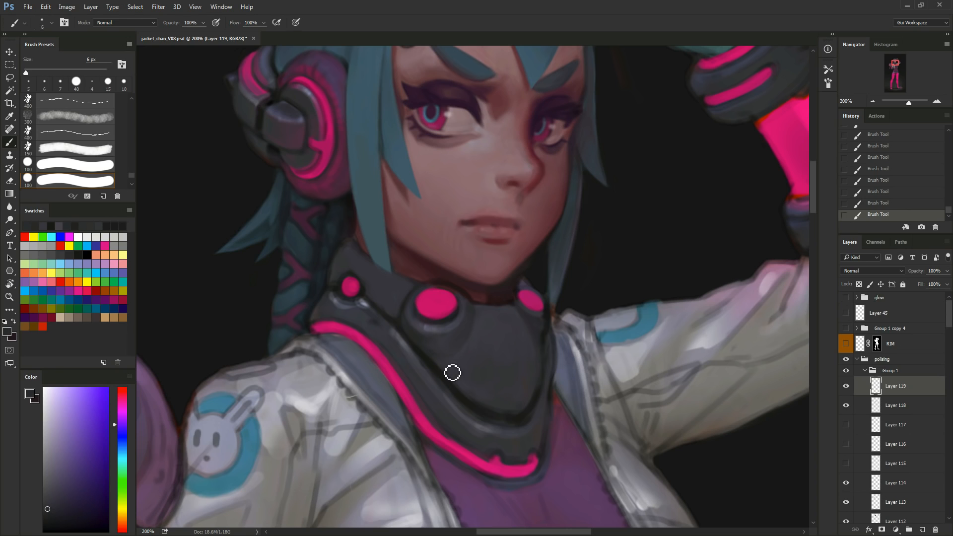
# Paint shading across the front plate below the large light in sampled greys, enlarging the brush to 8 px.
pyautogui.moveTo(462, 364); pyautogui.dragTo(520, 351)
pyautogui.keyDown('alt'); pyautogui.click(444, 356); pyautogui.keyUp('alt')
pyautogui.press(']')
pyautogui.moveTo(437, 357); pyautogui.dragTo(457, 358)
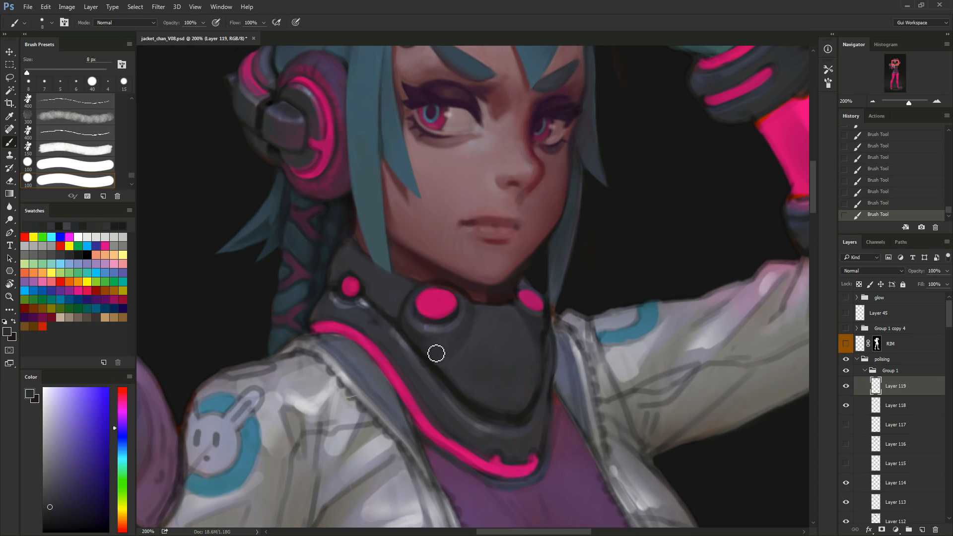
pyautogui.keyDown('alt'); pyautogui.click(469, 362); pyautogui.keyUp('alt')
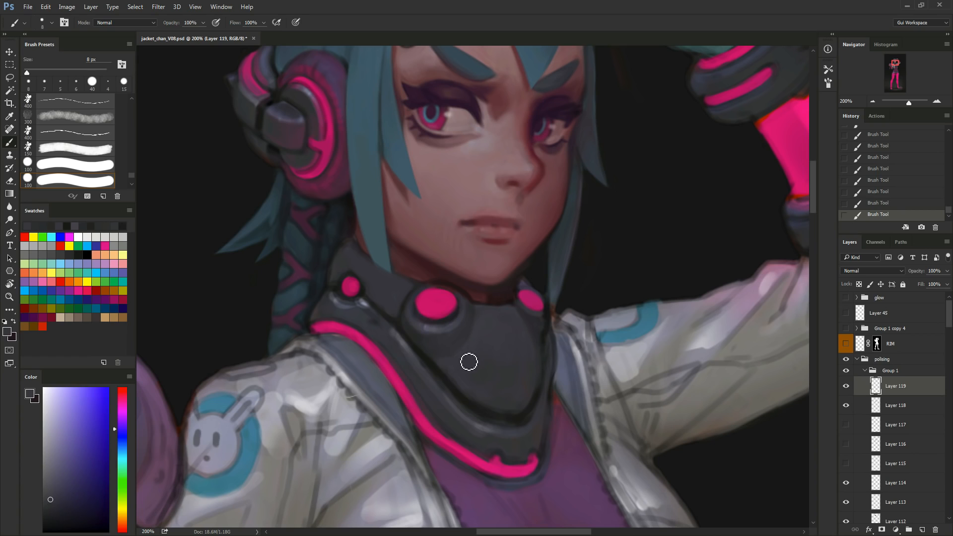
pyautogui.keyDown('alt'); pyautogui.click(455, 333); pyautogui.keyUp('alt')
pyautogui.keyDown('alt'); pyautogui.click(449, 361); pyautogui.keyUp('alt')
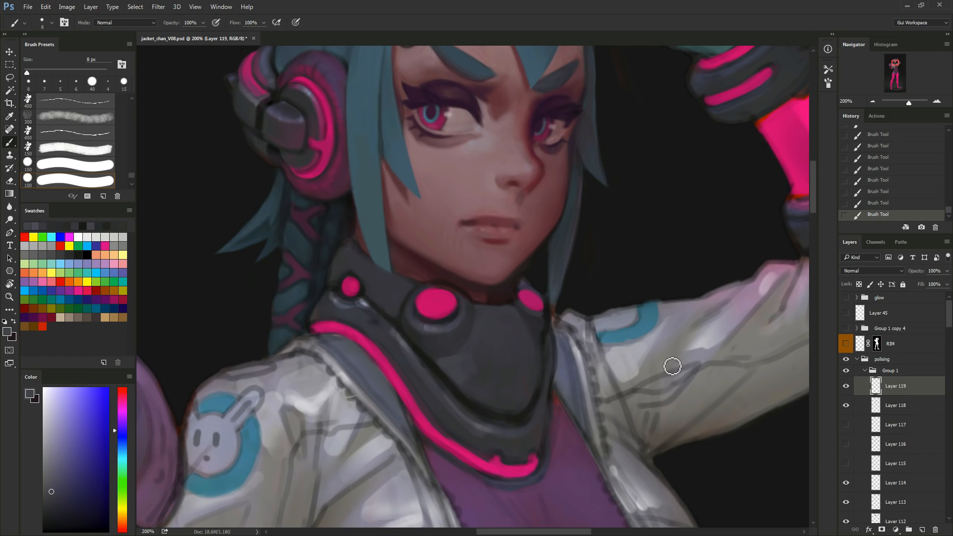
# Blend the front plate's planes beside the seam in sampled bluish greys with 7 px and 9 px brushes.
pyautogui.keyDown('alt'); pyautogui.click(447, 367); pyautogui.keyUp('alt')
pyautogui.press('[')
pyautogui.press('[')
pyautogui.moveTo(467, 368); pyautogui.dragTo(498, 328)
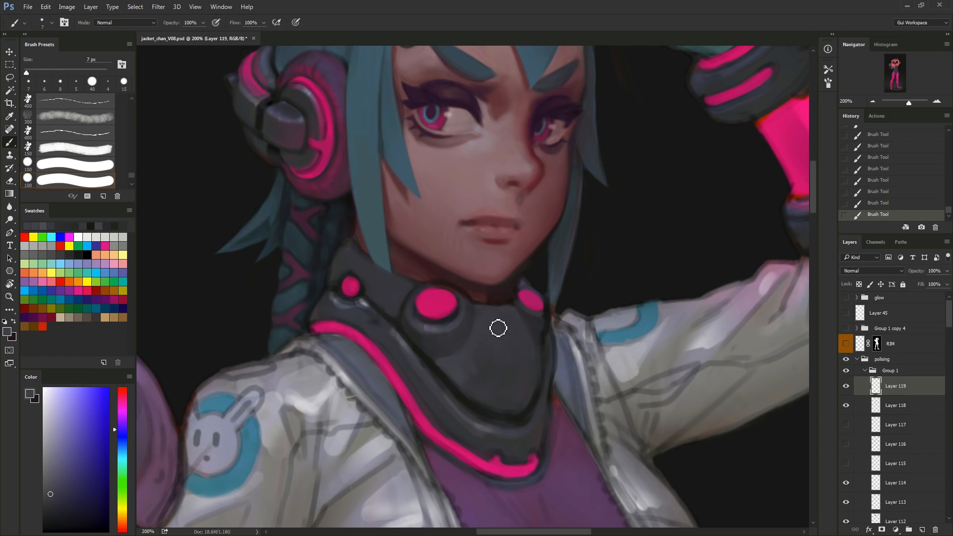
pyautogui.keyDown('alt'); pyautogui.click(455, 367); pyautogui.keyUp('alt')
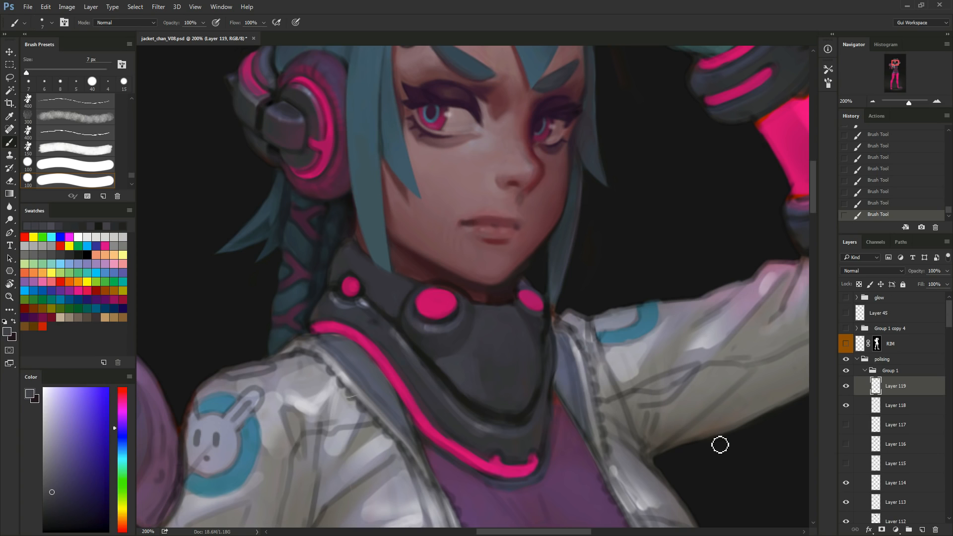
pyautogui.keyDown('alt'); pyautogui.click(469, 369); pyautogui.keyUp('alt')
pyautogui.press(']')
pyautogui.press(']')
pyautogui.moveTo(465, 367); pyautogui.dragTo(487, 347)
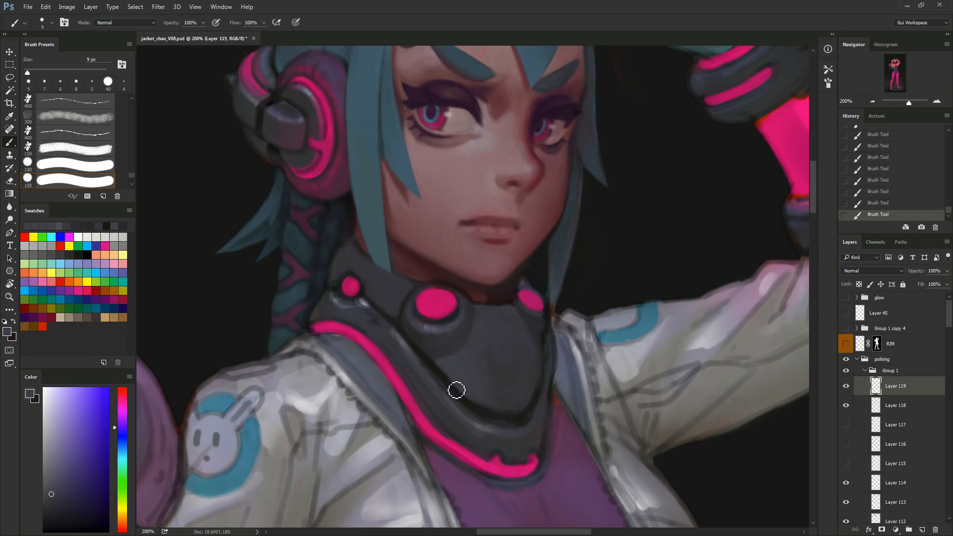
# Redefine the seam and its outer edge below the large light in sampled near-black and grey with 5 px and 6 px brushes.
pyautogui.keyDown('alt'); pyautogui.click(438, 351); pyautogui.keyUp('alt')
pyautogui.press('[')
pyautogui.press('[')
pyautogui.press('[')
pyautogui.keyDown('alt'); pyautogui.click(430, 358); pyautogui.keyUp('alt')
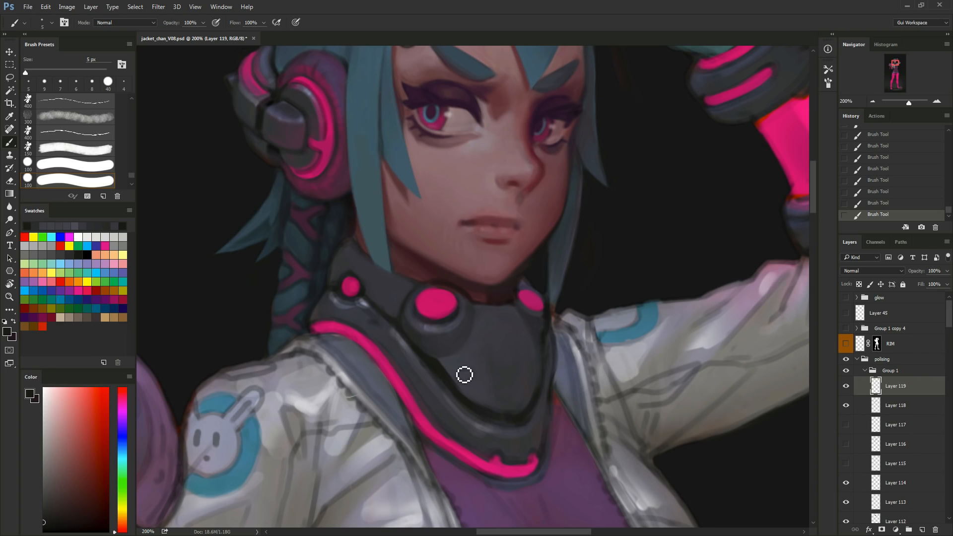
pyautogui.keyDown('alt'); pyautogui.click(408, 347); pyautogui.keyUp('alt')
pyautogui.keyDown('alt'); pyautogui.click(405, 339); pyautogui.keyUp('alt')
pyautogui.moveTo(406, 348)
pyautogui.mouseDown()
pyautogui.moveTo(450, 394)
pyautogui.moveTo(436, 378)
pyautogui.mouseUp()
pyautogui.press(']')
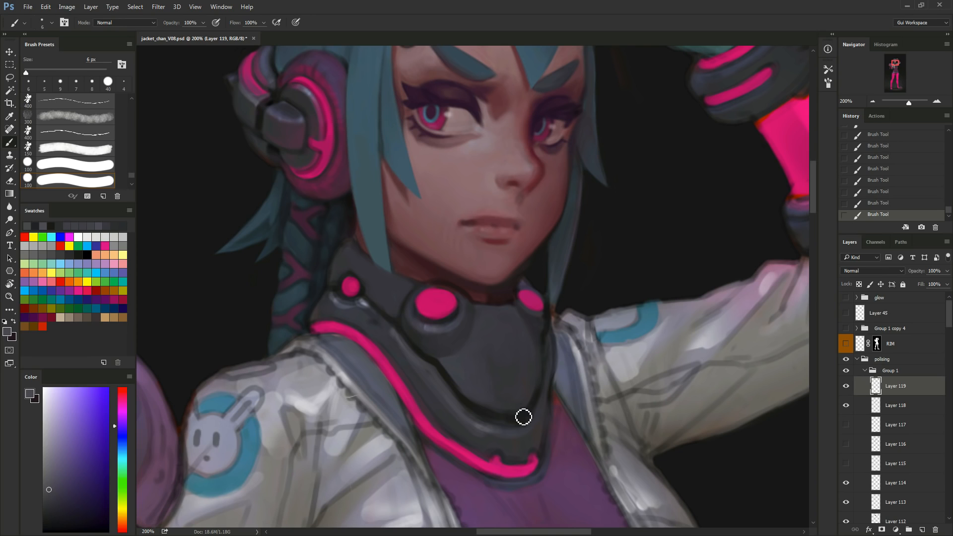
# Refine the seam just below the large light in sampled dark greys and near-black with a 6 px brush.
pyautogui.keyDown('alt'); pyautogui.click(433, 348); pyautogui.keyUp('alt')
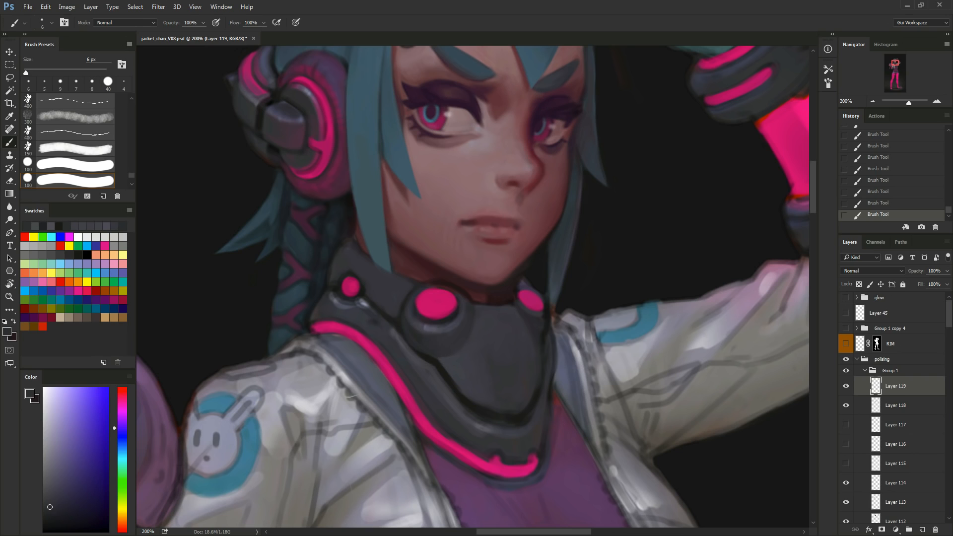
pyautogui.keyDown('alt'); pyautogui.click(427, 361); pyautogui.keyUp('alt')
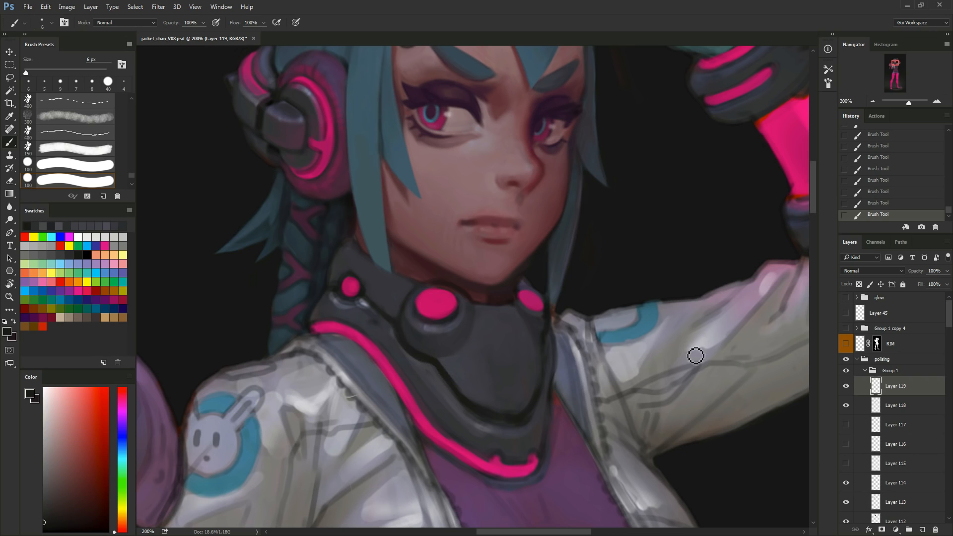
pyautogui.keyDown('alt'); pyautogui.click(420, 355); pyautogui.keyUp('alt')
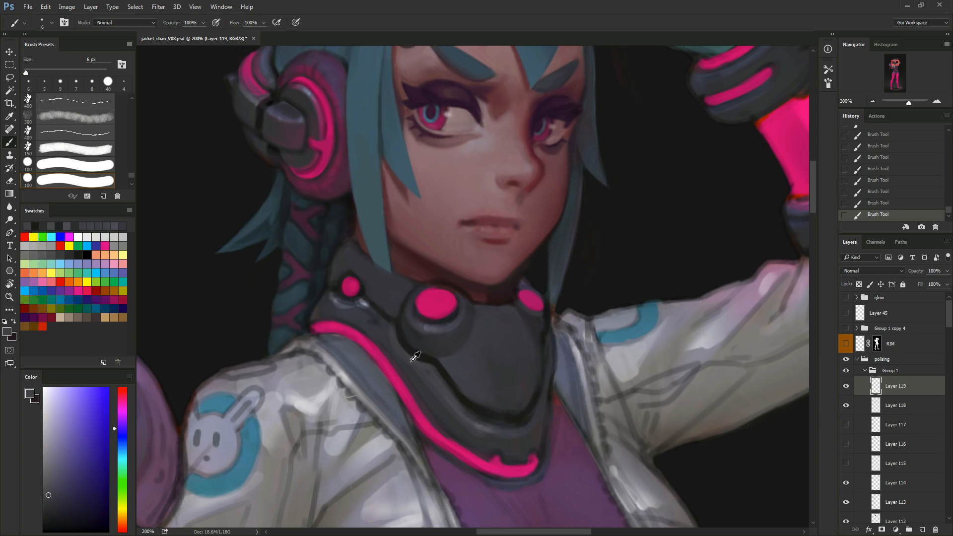
pyautogui.keyDown('alt'); pyautogui.click(428, 365); pyautogui.keyUp('alt')
# Shade the collar plate between the small and large lights in sampled dark greys with an 8 px brush.
pyautogui.press(']')
pyautogui.press(']')
pyautogui.moveTo(387, 327); pyautogui.dragTo(398, 355)
pyautogui.keyDown('alt'); pyautogui.click(378, 329); pyautogui.keyUp('alt')
pyautogui.keyDown('alt'); pyautogui.click(388, 340); pyautogui.keyUp('alt')
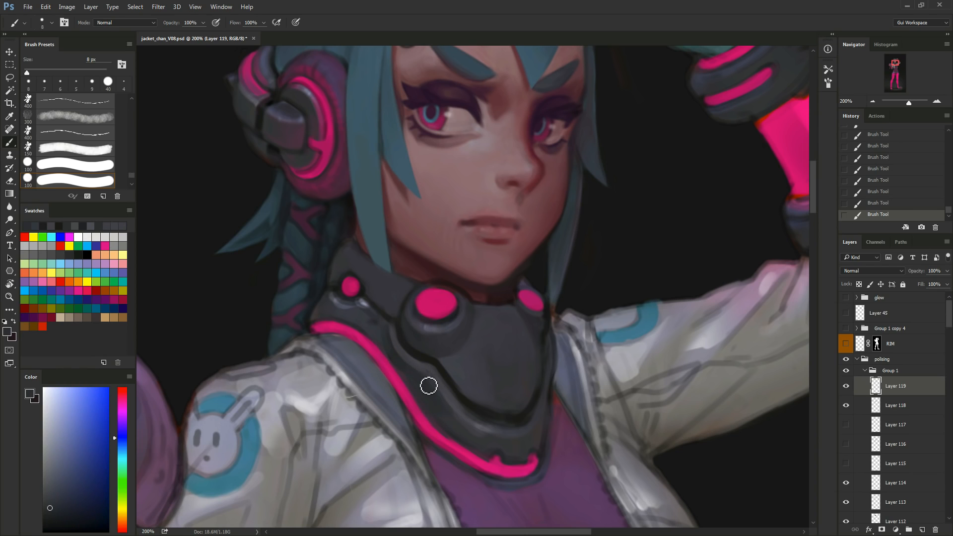
# Sharpen the front plate's curved seam in sampled near-black, reducing the brush to 6 px and 4 px.
pyautogui.keyDown('alt'); pyautogui.click(451, 360); pyautogui.keyUp('alt')
pyautogui.press('[')
pyautogui.press('[')
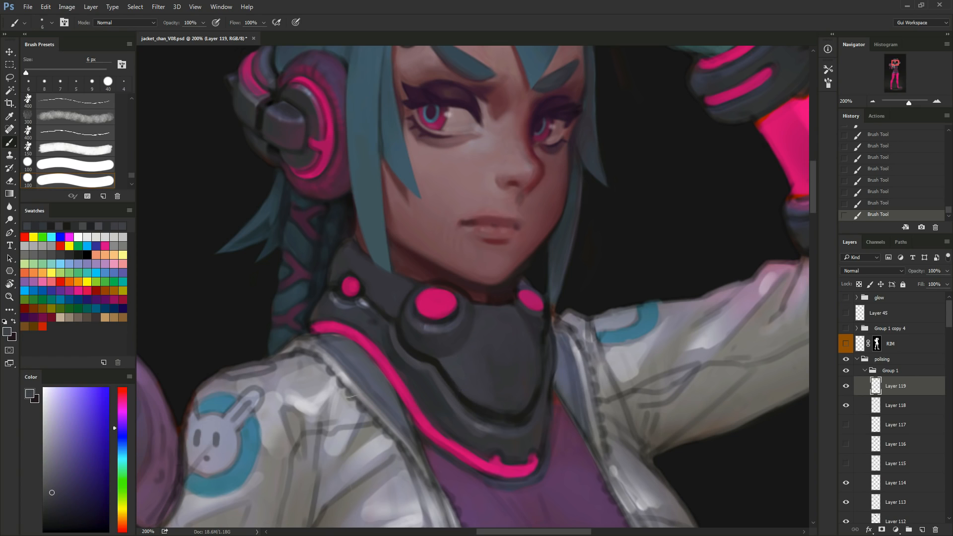
pyautogui.press('[')
pyautogui.press('[')
pyautogui.keyDown('alt'); pyautogui.click(449, 370); pyautogui.keyUp('alt')
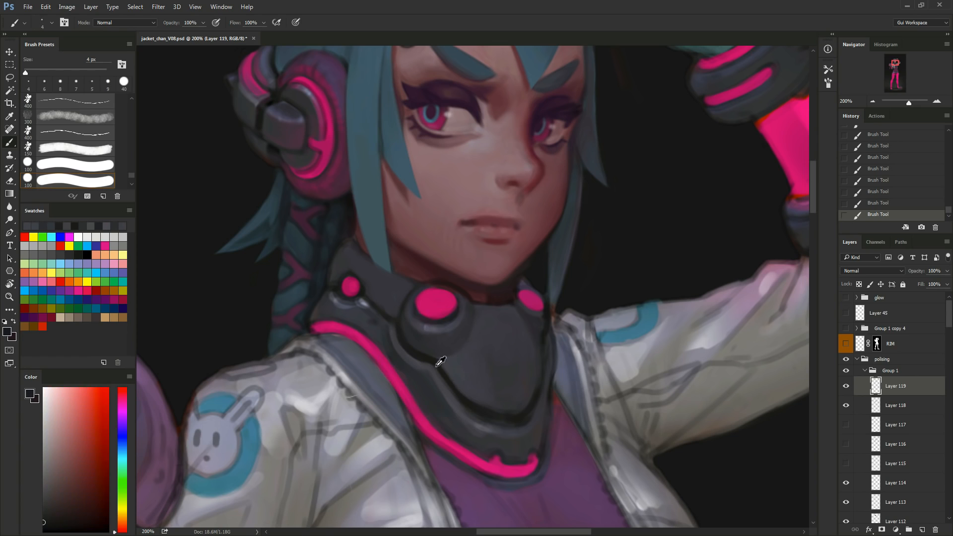
pyautogui.moveTo(448, 374)
pyautogui.mouseDown()
pyautogui.moveTo(472, 412)
pyautogui.moveTo(526, 425)
pyautogui.mouseUp()
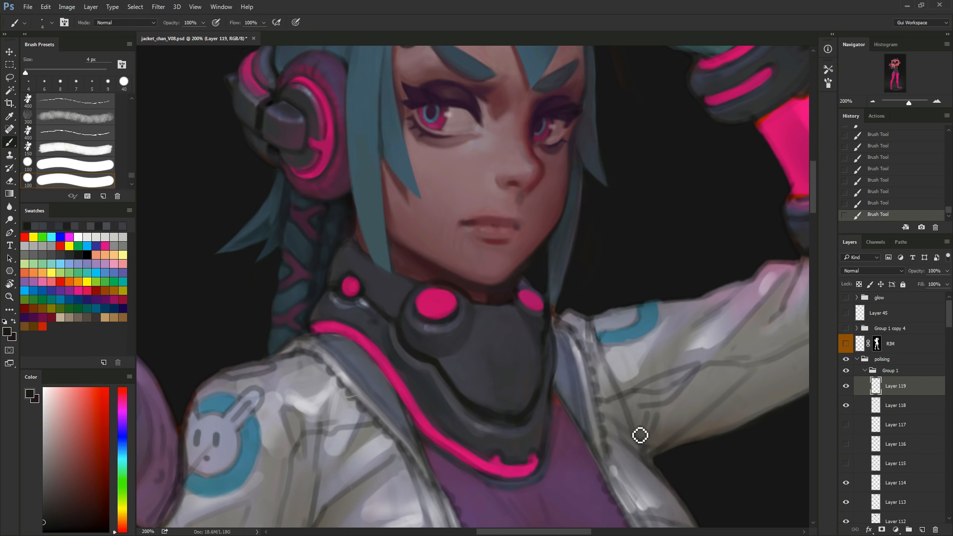
# Clean up both edges of the seam below the large light in sampled greys with 4 px and 5 px brushes.
pyautogui.keyDown('alt'); pyautogui.click(406, 358); pyautogui.keyUp('alt')
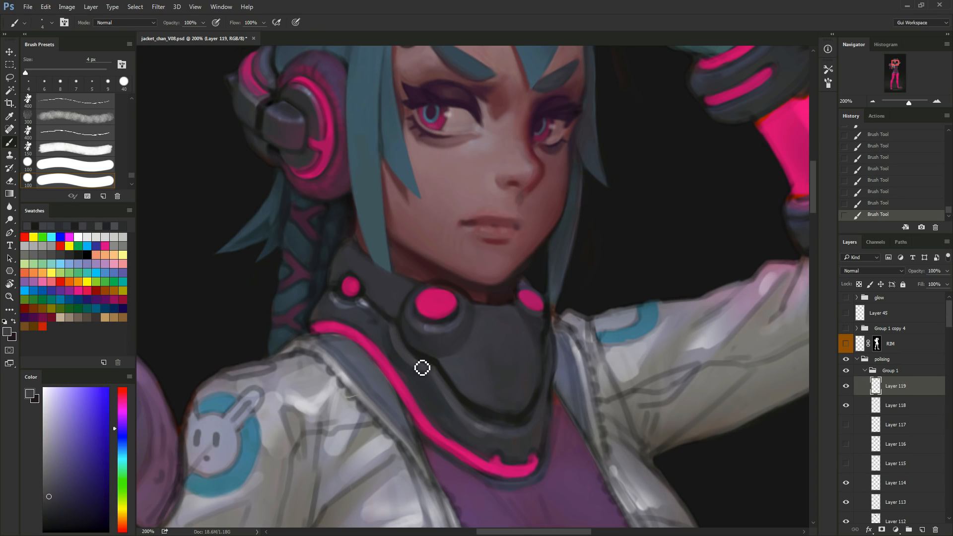
pyautogui.keyDown('alt'); pyautogui.click(416, 354); pyautogui.keyUp('alt')
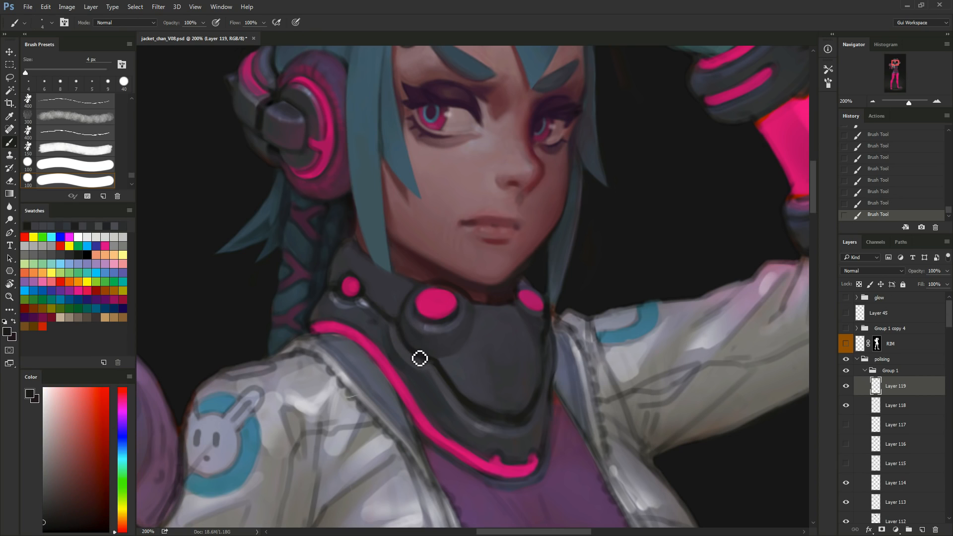
pyautogui.keyDown('alt'); pyautogui.click(391, 331); pyautogui.keyUp('alt')
pyautogui.press(']')
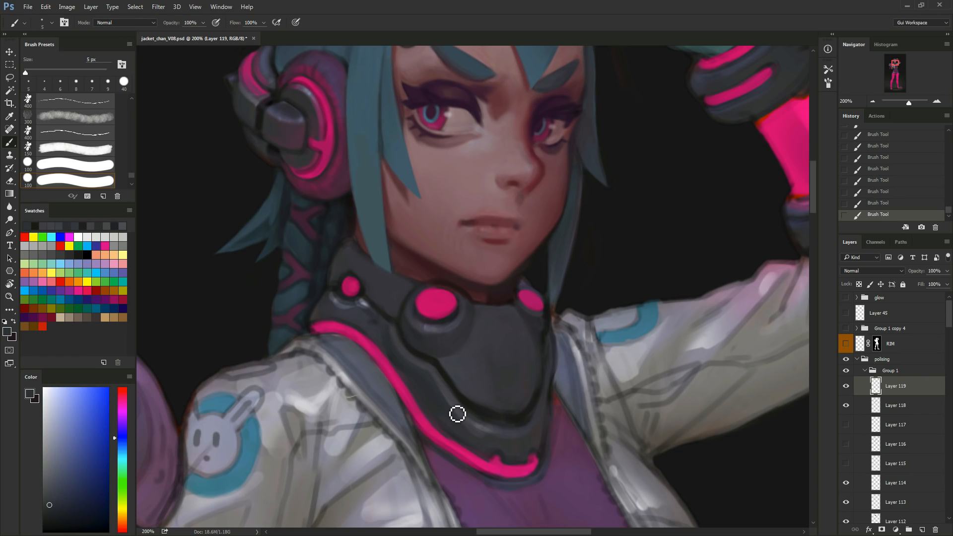
pyautogui.keyDown('alt'); pyautogui.click(480, 389); pyautogui.keyUp('alt')
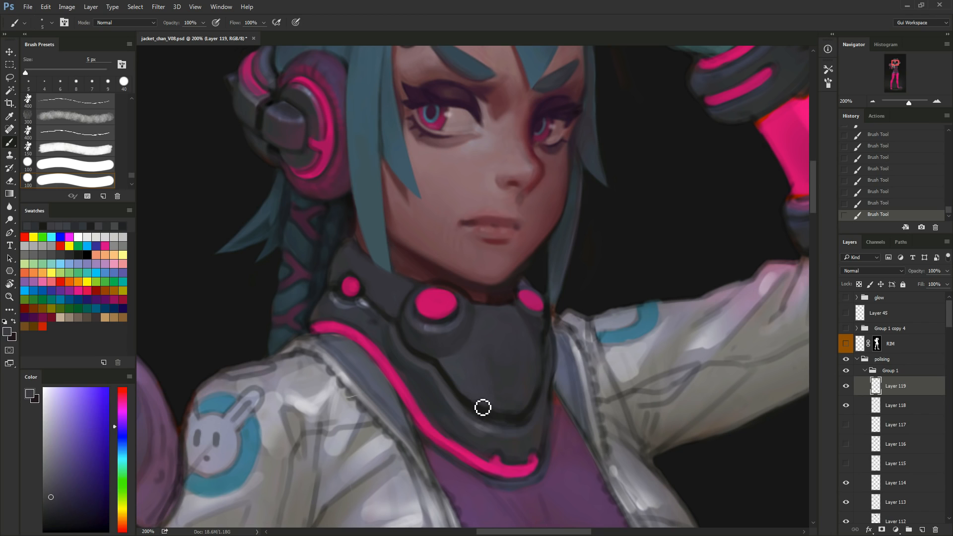
pyautogui.keyDown('alt'); pyautogui.click(456, 382); pyautogui.keyUp('alt')
pyautogui.moveTo(613, 424)
pyautogui.mouseDown()
pyautogui.moveTo(675, 469)
pyautogui.moveTo(622, 463)
pyautogui.mouseUp()
pyautogui.keyDown('alt'); pyautogui.click(451, 378); pyautogui.keyUp('alt')
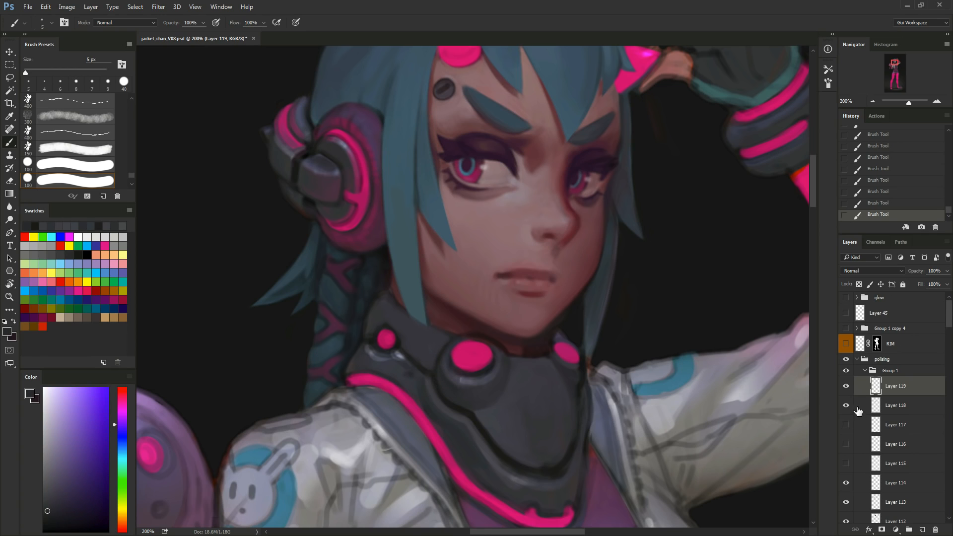
# Hide and show Layer 119 and Layer 118 to compare the collar with and without the new paint.
pyautogui.click(847, 390)
pyautogui.click(846, 389)
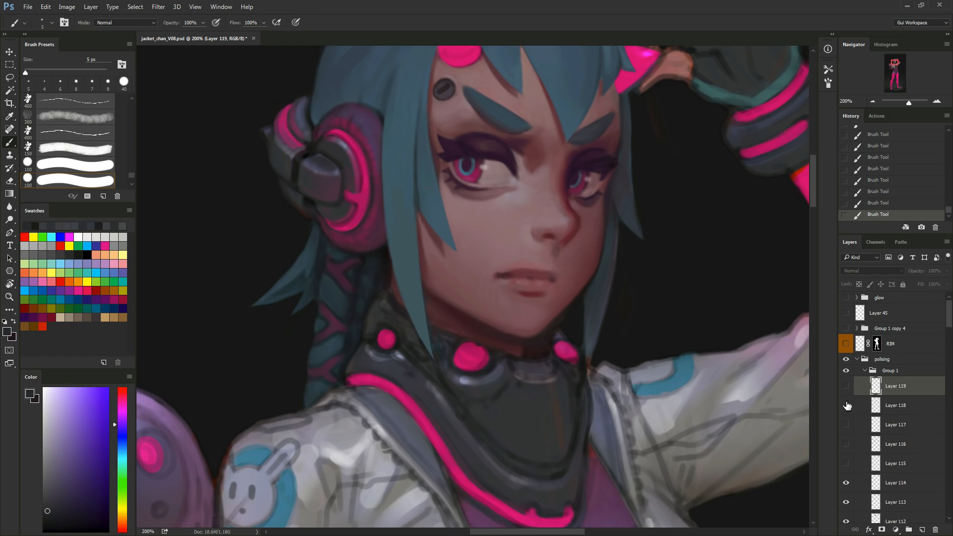
pyautogui.moveTo(847, 406); pyautogui.dragTo(846, 390)
# Paint the seam's upper stretch under the large light's housing in sampled bluish greys with 5 px and 8 px brushes.
pyautogui.keyDown('alt'); pyautogui.click(485, 419); pyautogui.keyUp('alt')
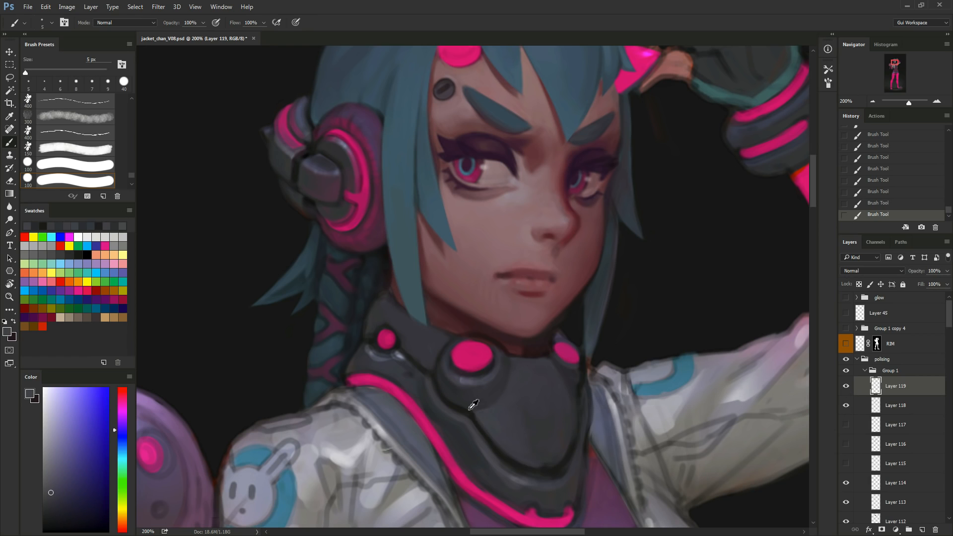
pyautogui.keyDown('alt'); pyautogui.click(482, 419); pyautogui.keyUp('alt')
pyautogui.moveTo(486, 425); pyautogui.dragTo(449, 394)
pyautogui.press(']')
pyautogui.press(']')
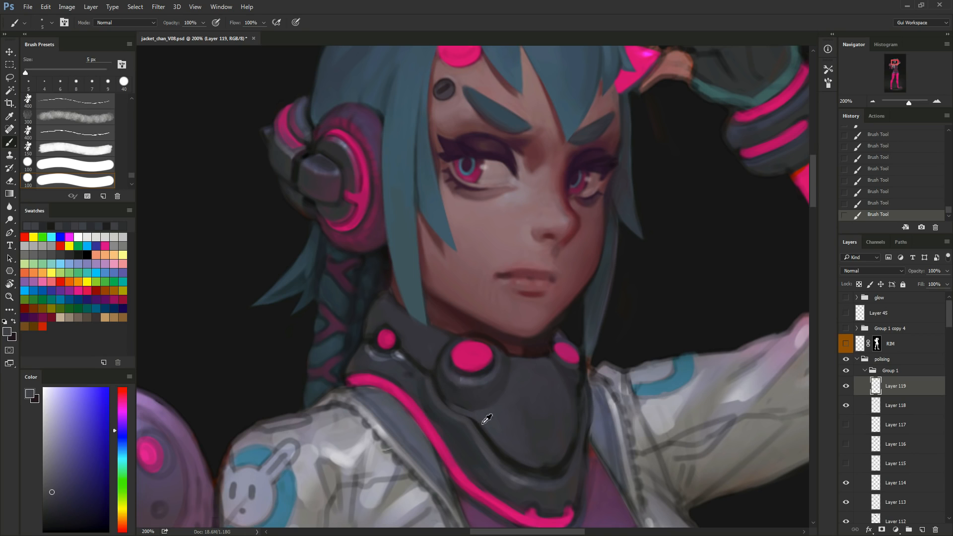
pyautogui.keyDown('alt'); pyautogui.click(481, 424); pyautogui.keyUp('alt')
pyautogui.moveTo(478, 423); pyautogui.dragTo(441, 391)
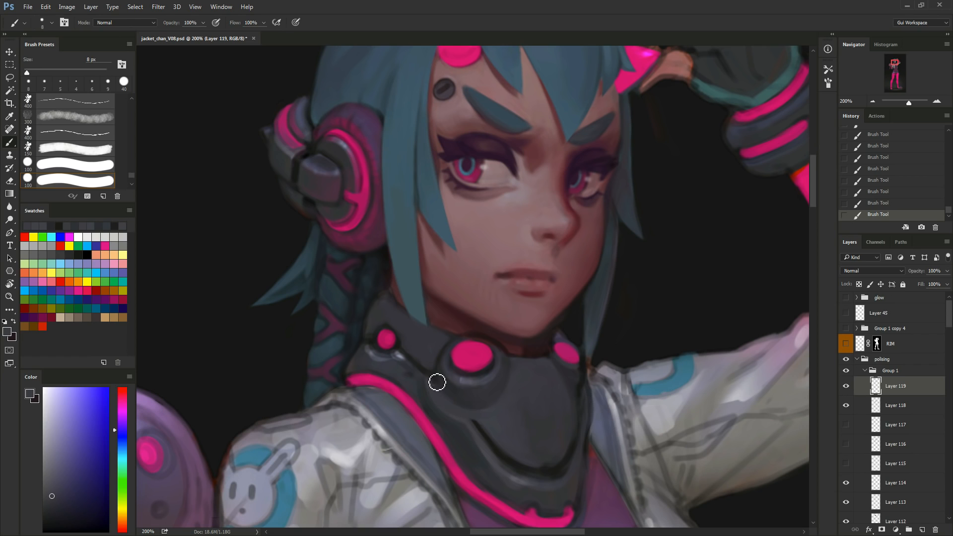
# Blend the plate around the large light's housing in sampled dark greys, reducing the brush to 7 px.
pyautogui.keyDown('alt'); pyautogui.click(469, 411); pyautogui.keyUp('alt')
pyautogui.moveTo(571, 401); pyautogui.dragTo(531, 303)
pyautogui.keyDown('alt'); pyautogui.click(444, 339); pyautogui.keyUp('alt')
pyautogui.moveTo(420, 319)
pyautogui.mouseDown()
pyautogui.moveTo(440, 335)
pyautogui.moveTo(392, 295)
pyautogui.moveTo(436, 324)
pyautogui.mouseUp()
pyautogui.keyDown('alt'); pyautogui.click(422, 314); pyautogui.keyUp('alt')
pyautogui.press('[')
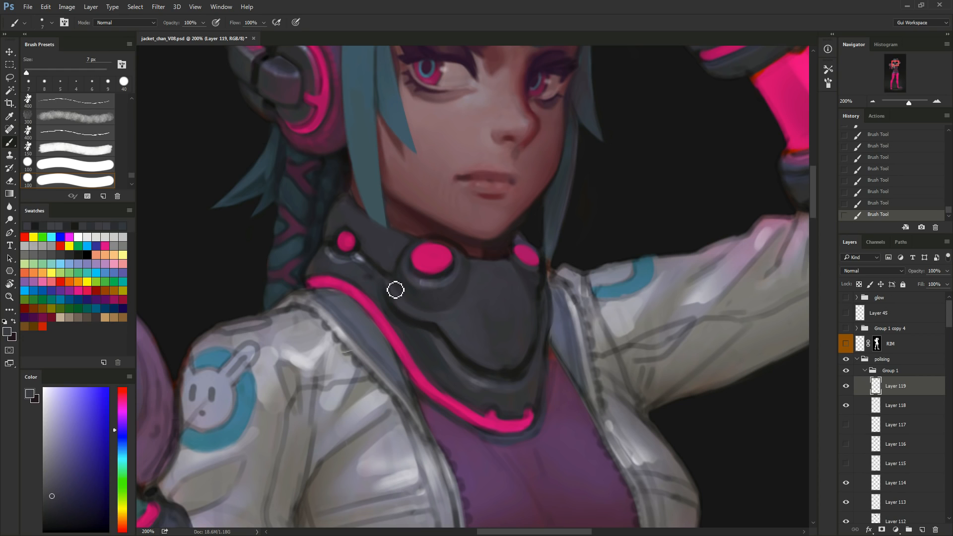
# Redraw the seam where it curves beneath the large light's housing in sampled greys and near-black with 7 px and 6 px brushes.
pyautogui.keyDown('alt'); pyautogui.click(439, 336); pyautogui.keyUp('alt')
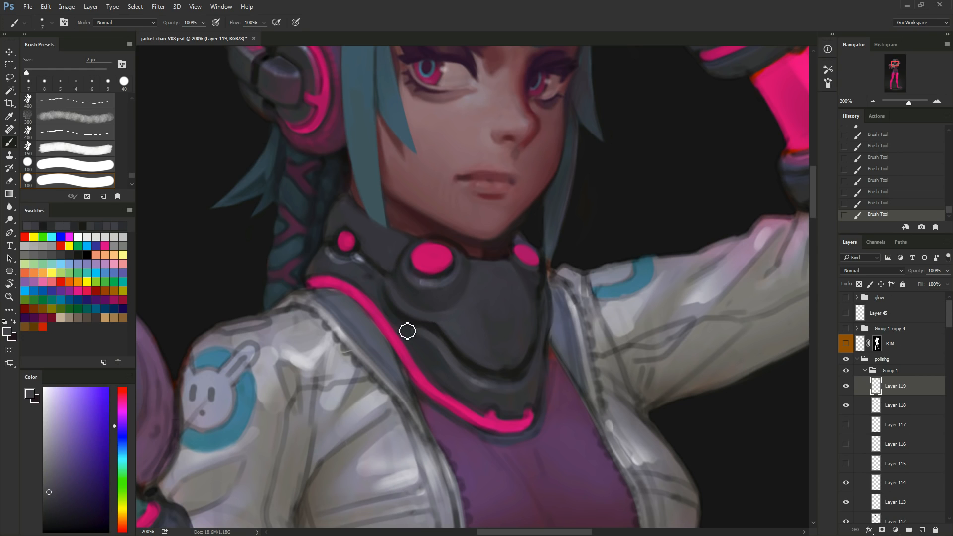
pyautogui.keyDown('alt'); pyautogui.click(418, 321); pyautogui.keyUp('alt')
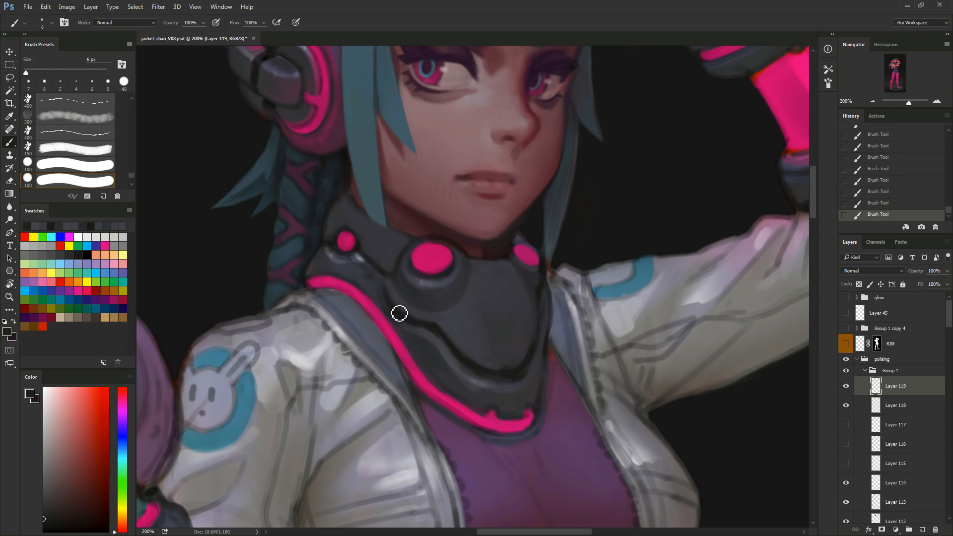
pyautogui.keyDown('alt'); pyautogui.click(425, 328); pyautogui.keyUp('alt')
pyautogui.press('[')
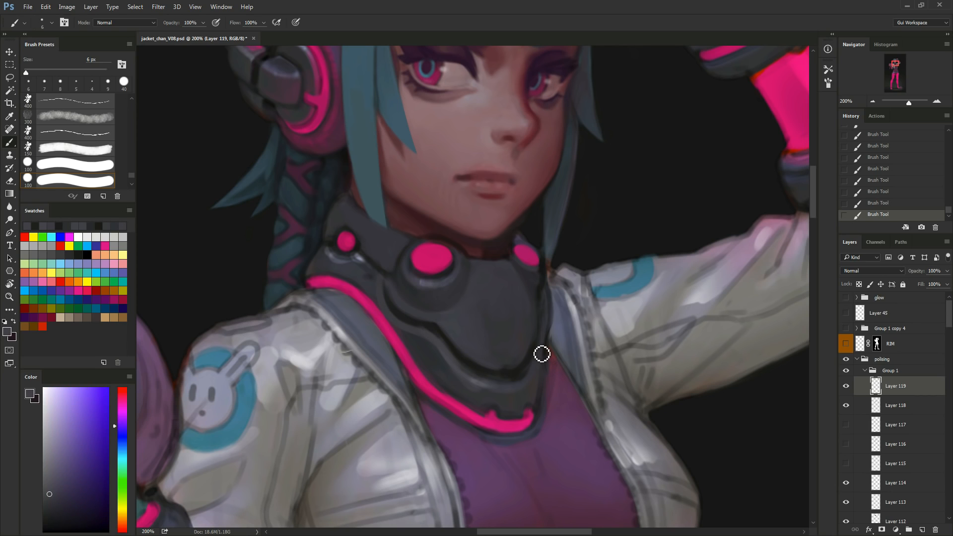
pyautogui.keyDown('alt'); pyautogui.click(393, 294); pyautogui.keyUp('alt')
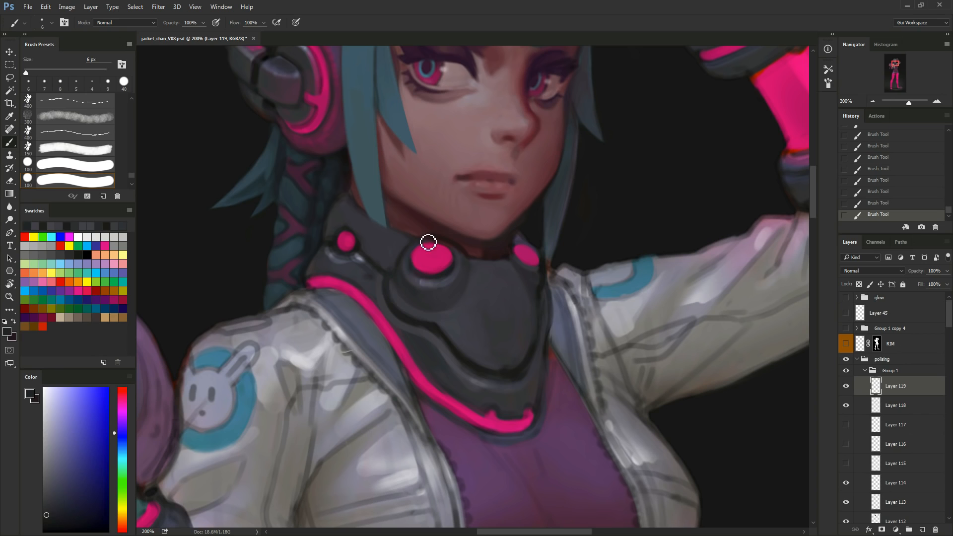
# Extend the dark groove up around the large light's housing in sampled near-black with a 5 px brush.
pyautogui.keyDown('alt'); pyautogui.click(398, 279); pyautogui.keyUp('alt')
pyautogui.press('[')
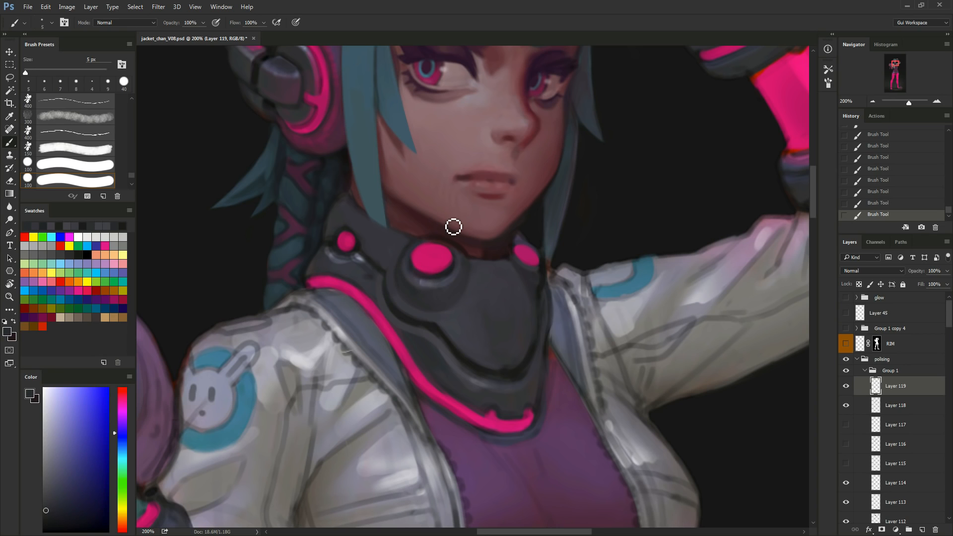
pyautogui.keyDown('alt'); pyautogui.click(394, 305); pyautogui.keyUp('alt')
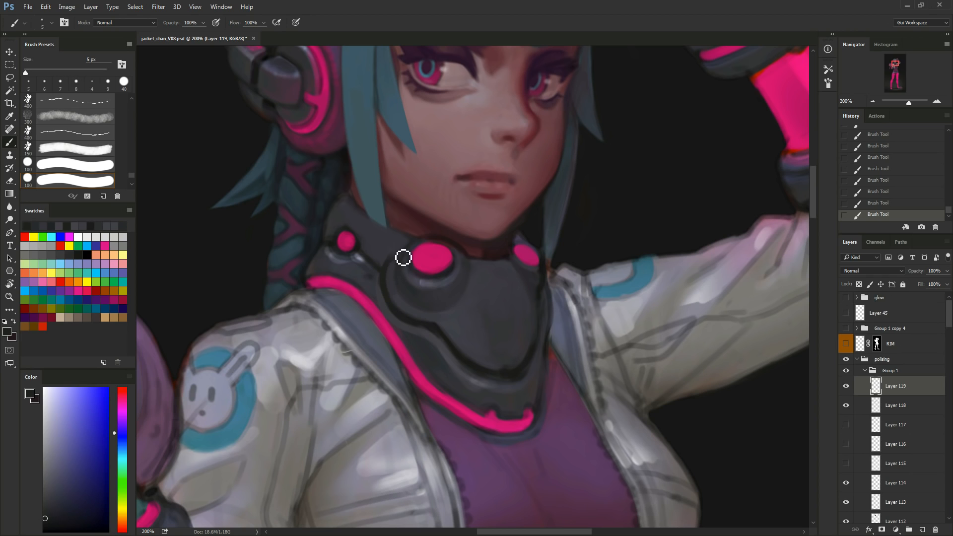
pyautogui.moveTo(423, 264); pyautogui.dragTo(488, 276)
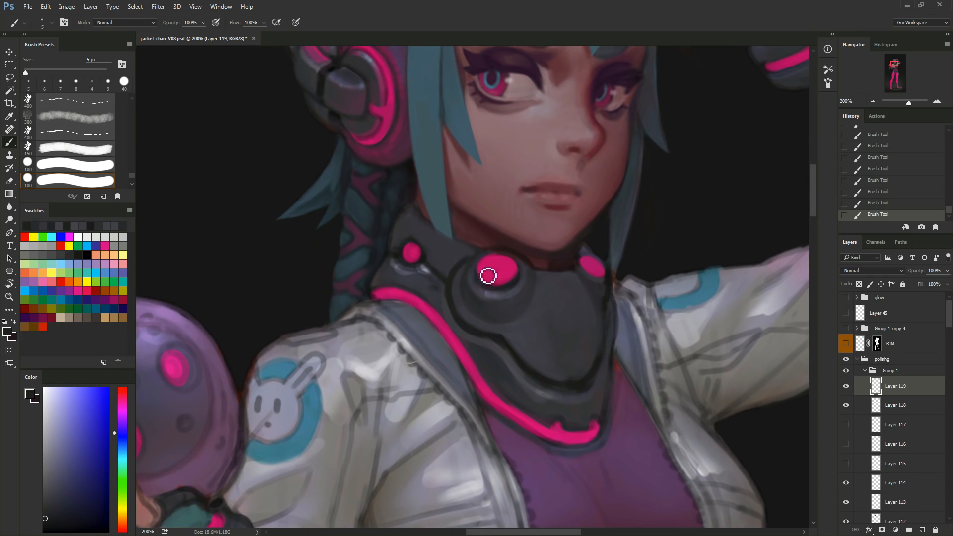
# Tidy the upper end of the groove around the large light's housing in sampled greys with 3 px and 4 px brushes.
pyautogui.keyDown('alt'); pyautogui.click(460, 267); pyautogui.keyUp('alt')
pyautogui.press('[')
pyautogui.press('[')
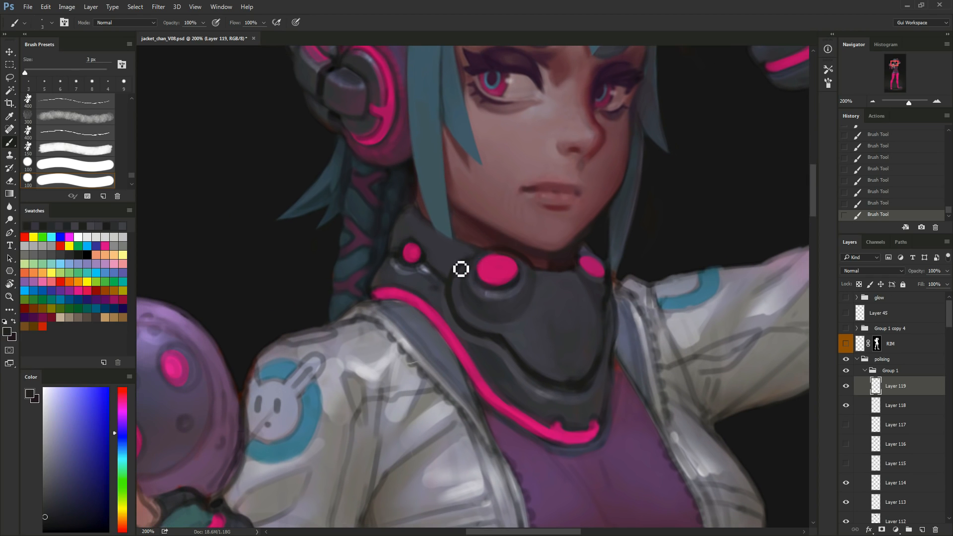
pyautogui.keyDown('alt'); pyautogui.click(464, 261); pyautogui.keyUp('alt')
pyautogui.press(']')
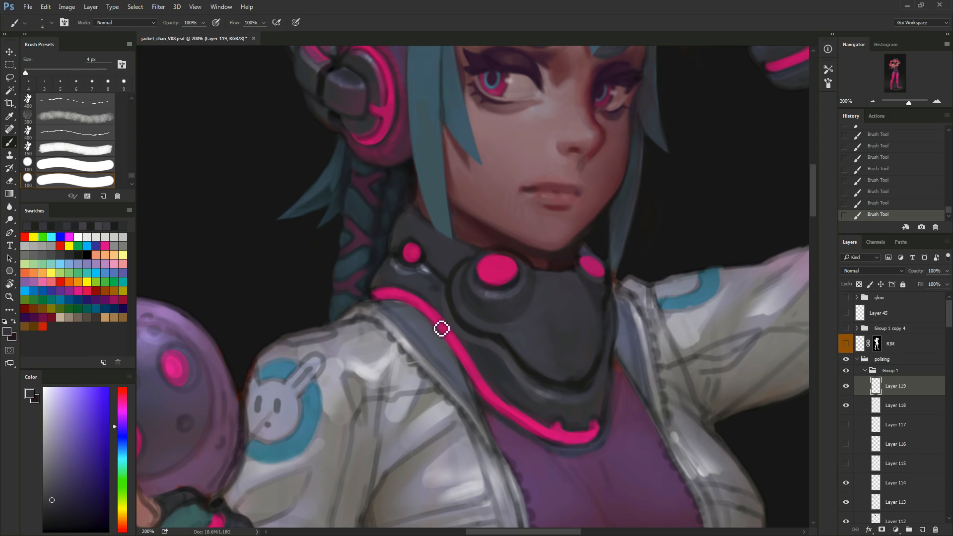
pyautogui.keyDown('alt'); pyautogui.click(455, 272); pyautogui.keyUp('alt')
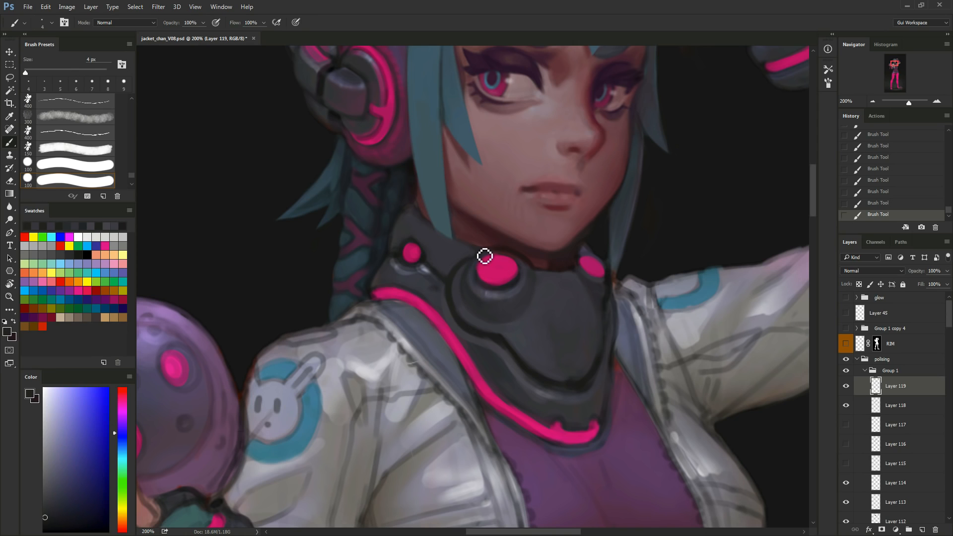
# Paint a pale blue-grey edge highlight from the small light along the groove, softening it in sampled grey with a 6 px brush.
pyautogui.keyDown('alt'); pyautogui.click(427, 272); pyautogui.keyUp('alt')
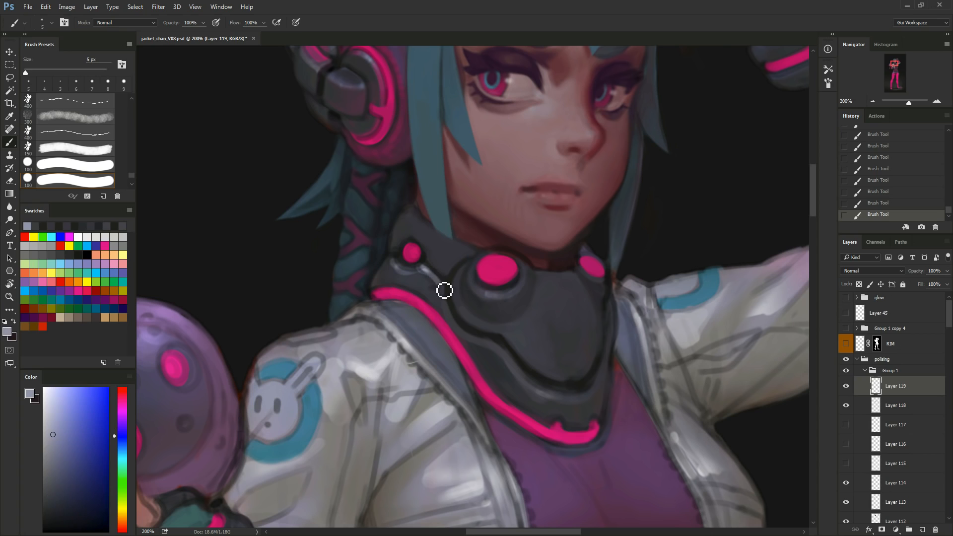
pyautogui.press(']')
pyautogui.moveTo(428, 273); pyautogui.dragTo(443, 292)
pyautogui.keyDown('alt'); pyautogui.click(438, 273); pyautogui.keyUp('alt')
pyautogui.press(']')
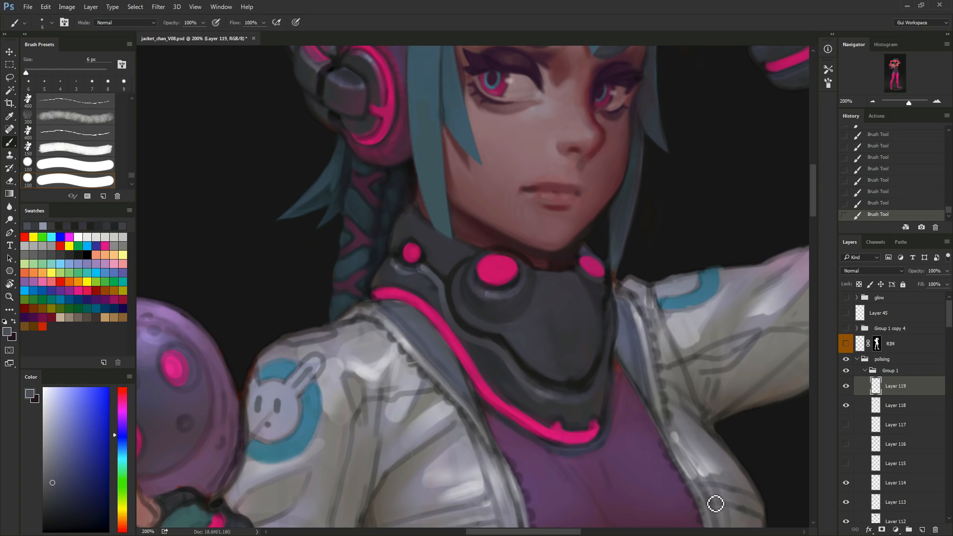
# Refine the seam and the rim along its outer edge in sampled greys and near-black with 6 px and 5 px brushes.
pyautogui.keyDown('alt'); pyautogui.click(522, 367); pyautogui.keyUp('alt')
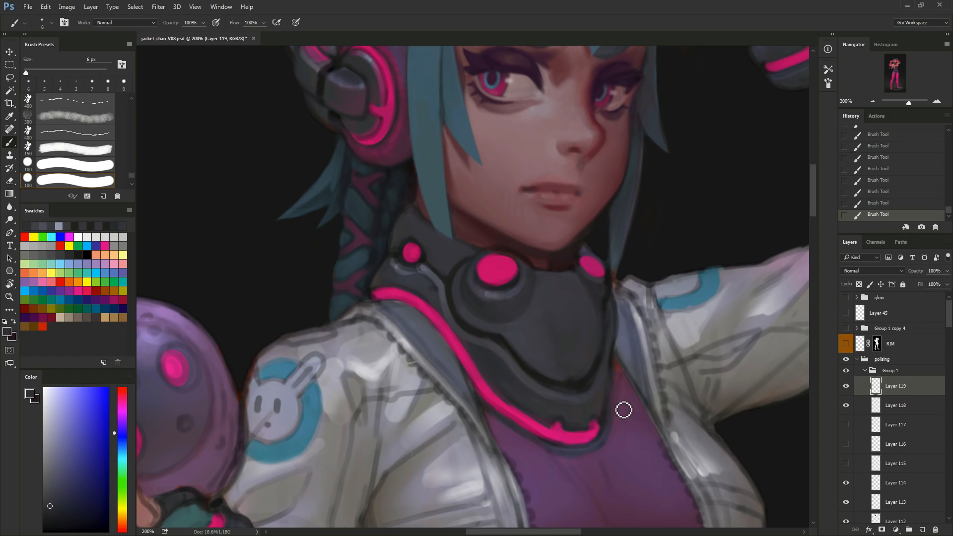
pyautogui.keyDown('alt'); pyautogui.click(509, 330); pyautogui.keyUp('alt')
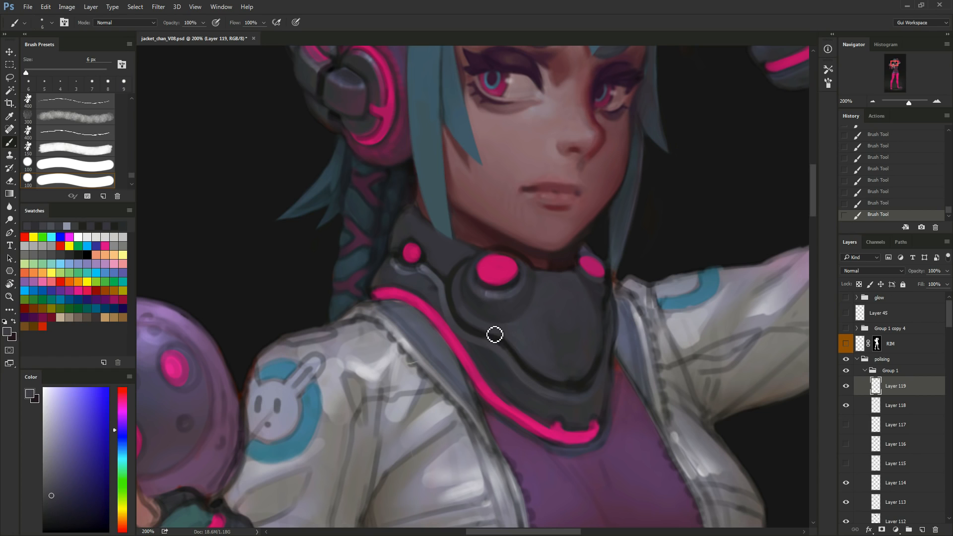
pyautogui.keyDown('alt'); pyautogui.click(479, 335); pyautogui.keyUp('alt')
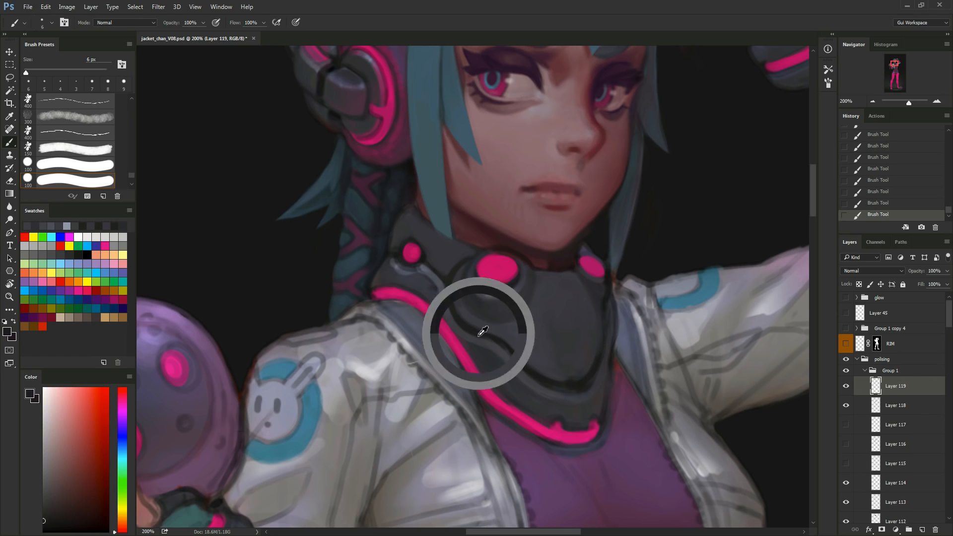
pyautogui.press('[')
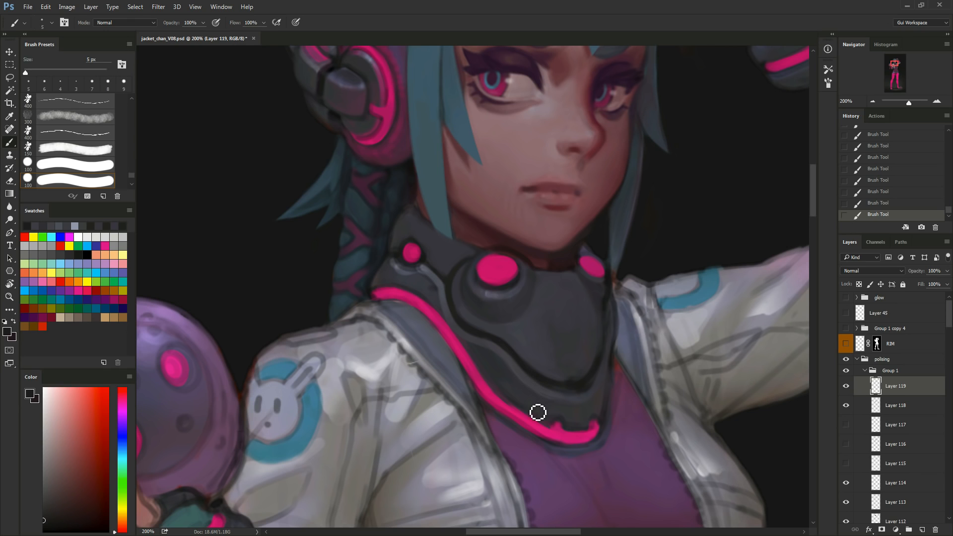
pyautogui.moveTo(539, 410)
pyautogui.mouseDown()
pyautogui.moveTo(474, 412)
pyautogui.moveTo(510, 403)
pyautogui.moveTo(554, 441)
pyautogui.moveTo(555, 455)
pyautogui.moveTo(586, 401)
pyautogui.mouseUp()
# Paint sampled dark grey between the seam and the pink strip, covering part of the strip with 6 px and 7 px brushes.
pyautogui.keyDown('alt'); pyautogui.click(454, 332); pyautogui.keyUp('alt')
pyautogui.press(']')
pyautogui.moveTo(432, 331)
pyautogui.mouseDown()
pyautogui.moveTo(404, 290)
pyautogui.moveTo(435, 337)
pyautogui.moveTo(407, 294)
pyautogui.moveTo(459, 345)
pyautogui.moveTo(418, 320)
pyautogui.moveTo(406, 303)
pyautogui.moveTo(458, 352)
pyautogui.mouseUp()
pyautogui.press(']')
pyautogui.moveTo(403, 289); pyautogui.dragTo(471, 377)
pyautogui.moveTo(587, 441); pyautogui.dragTo(559, 462)
pyautogui.keyDown('alt'); pyautogui.click(375, 312); pyautogui.keyUp('alt')
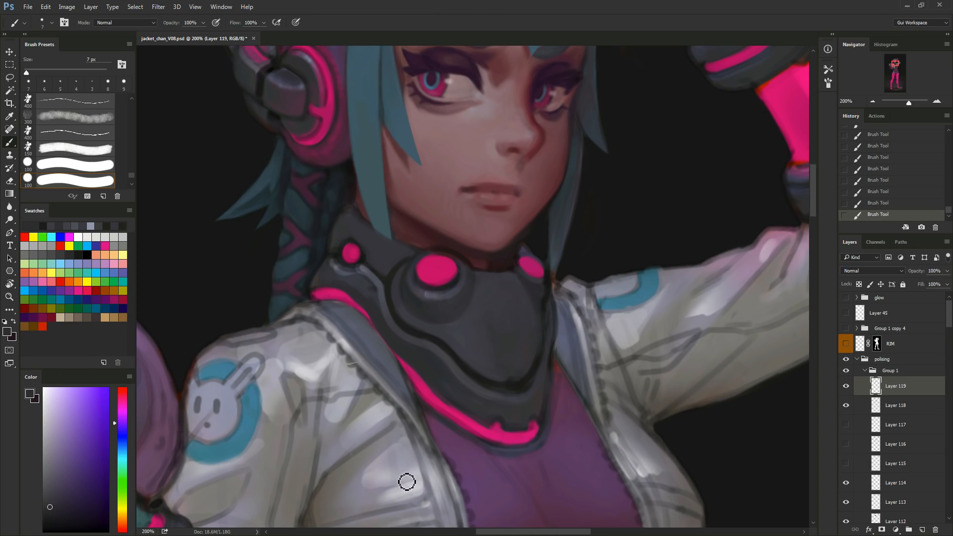
# Paint over the middle section of the collar's pink strip in sampled dark grey with a 10 px brush.
pyautogui.keyDown('alt'); pyautogui.click(416, 344); pyautogui.keyUp('alt')
pyautogui.press(']')
pyautogui.press(']')
pyautogui.press(']')
pyautogui.moveTo(413, 362)
pyautogui.mouseDown()
pyautogui.moveTo(370, 308)
pyautogui.moveTo(397, 353)
pyautogui.moveTo(369, 323)
pyautogui.moveTo(381, 339)
pyautogui.mouseUp()
pyautogui.moveTo(430, 377)
pyautogui.mouseDown()
pyautogui.moveTo(381, 343)
pyautogui.moveTo(358, 298)
pyautogui.mouseUp()
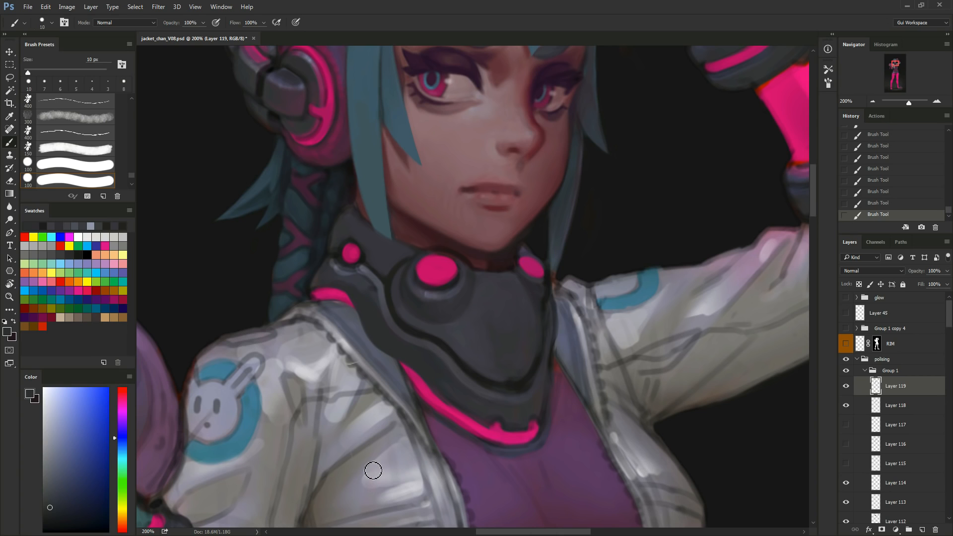
# Repaint the covered middle section of the collar's pink strip in sampled pinks with a 10 px brush.
pyautogui.keyDown('alt'); pyautogui.click(419, 389); pyautogui.keyUp('alt')
pyautogui.moveTo(400, 370); pyautogui.dragTo(375, 351)
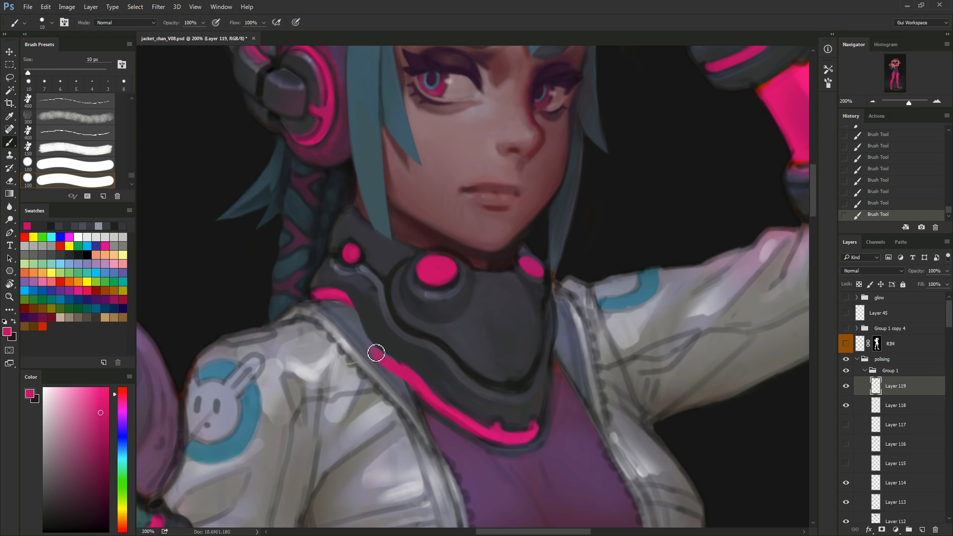
pyautogui.keyDown('alt'); pyautogui.click(341, 299); pyautogui.keyUp('alt')
pyautogui.moveTo(343, 296); pyautogui.dragTo(371, 349)
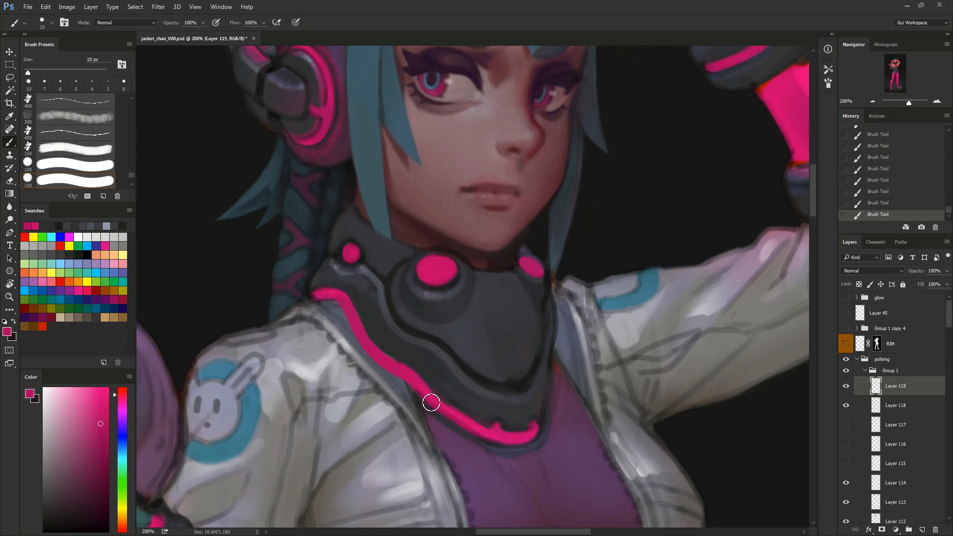
# Undo the recent strokes over the collar's pink strip, comparing neighbouring history states back to the full-width strip.
pyautogui.moveTo(538, 475)
pyautogui.mouseDown()
pyautogui.moveTo(568, 416)
pyautogui.moveTo(534, 460)
pyautogui.mouseUp()
pyautogui.hotkey('ctrl', 'alt', 'z')
pyautogui.hotkey('ctrl', 'alt', 'z')
pyautogui.hotkey('ctrl', 'alt', 'z')
pyautogui.hotkey('ctrl', 'alt', 'z')
pyautogui.hotkey('ctrl', 'alt', 'z')
pyautogui.hotkey('ctrl', 'alt', 'z')
pyautogui.hotkey('ctrl', 'alt', 'z')
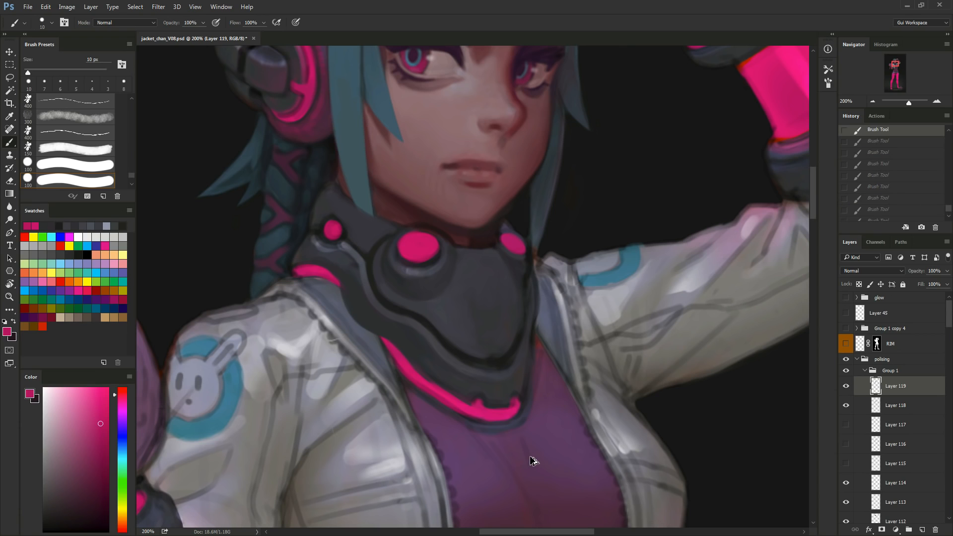
pyautogui.hotkey('ctrl', 'alt', 'z')
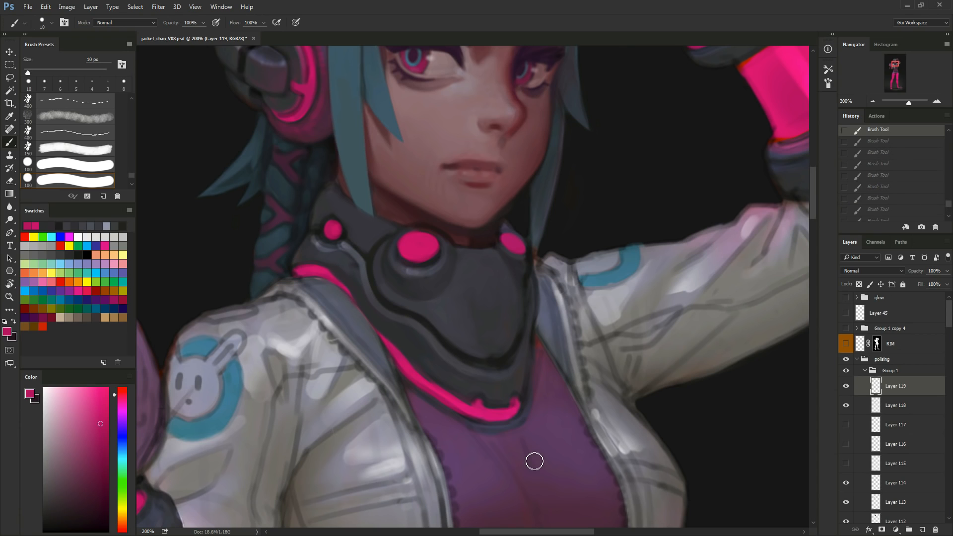
pyautogui.hotkey('ctrl', 'shift', 'z')
pyautogui.hotkey('ctrl', 'alt', 'z')
pyautogui.hotkey('ctrl', 'shift', 'z')
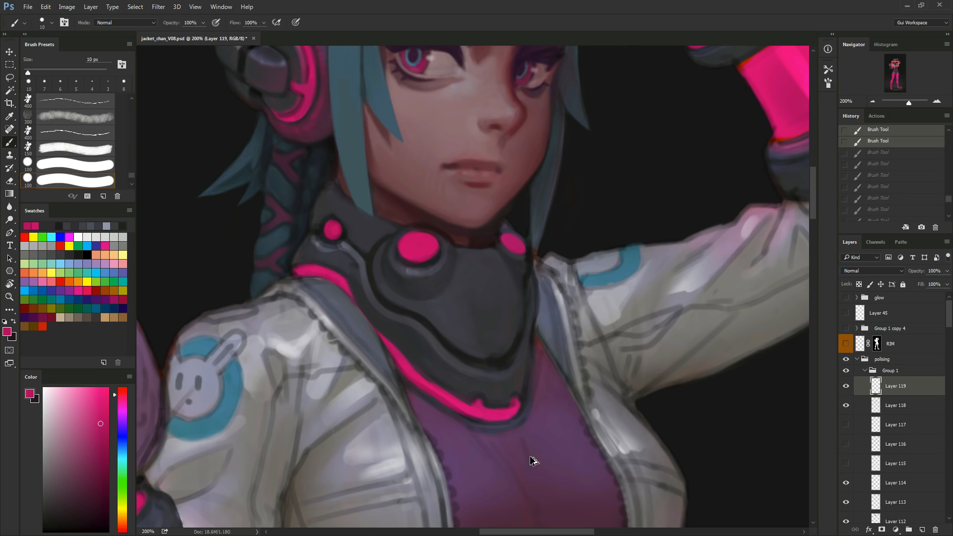
pyautogui.hotkey('ctrl', 'alt', 'z')
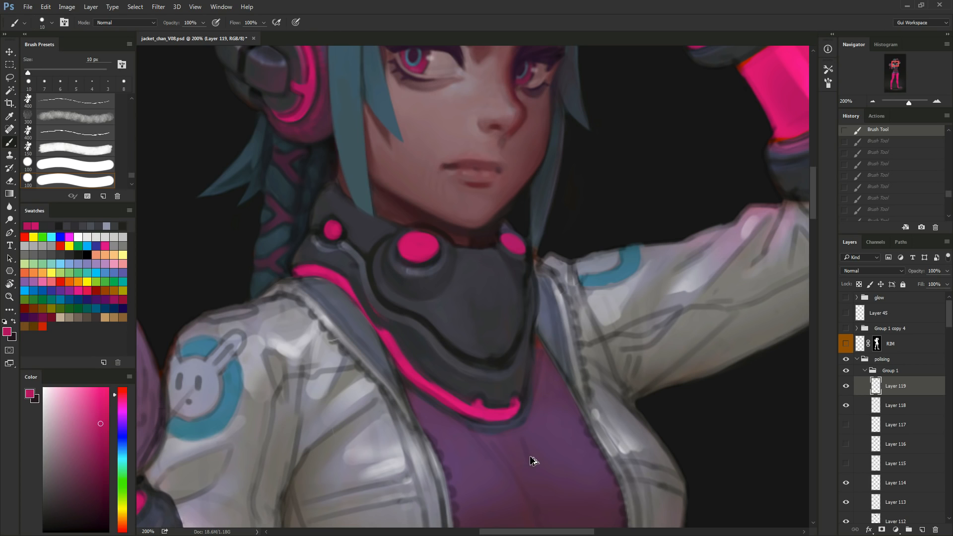
pyautogui.hotkey('ctrl', 'shift', 'z')
pyautogui.hotkey('ctrl', 'alt', 'z')
pyautogui.hotkey('ctrl', 'shift', 'z')
pyautogui.hotkey('ctrl', 'alt', 'z')
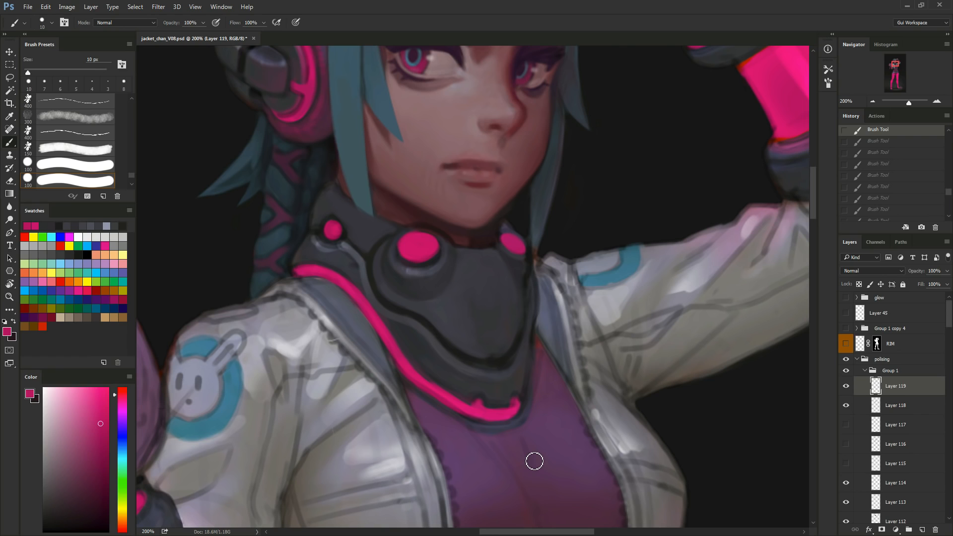
# Paint over the upper and middle parts of the pink strip in sampled dark greys, mainly with a 10 px brush.
pyautogui.keyDown('alt'); pyautogui.click(374, 276); pyautogui.keyUp('alt')
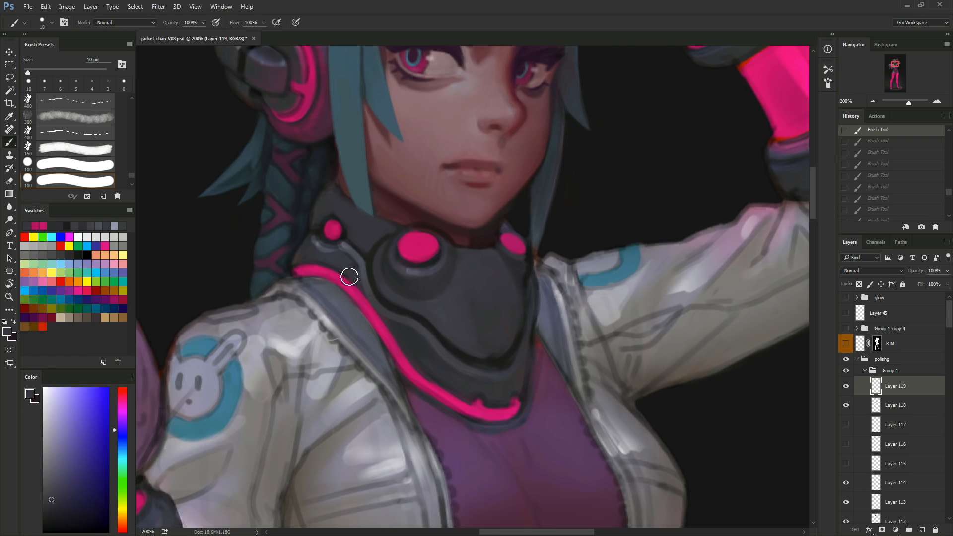
pyautogui.moveTo(347, 276)
pyautogui.mouseDown()
pyautogui.moveTo(370, 314)
pyautogui.moveTo(354, 280)
pyautogui.moveTo(426, 374)
pyautogui.mouseUp()
pyautogui.keyDown('alt'); pyautogui.click(423, 347); pyautogui.keyUp('alt')
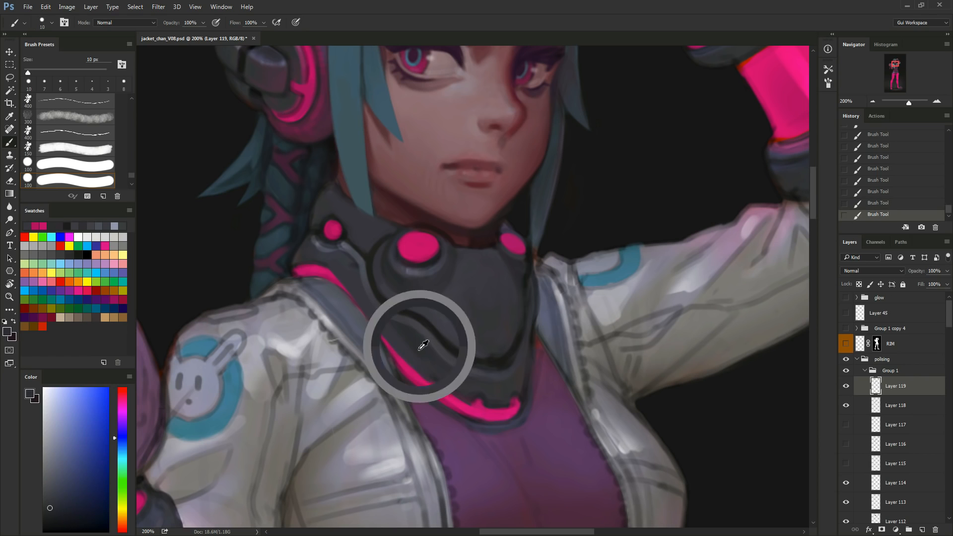
pyautogui.press(']')
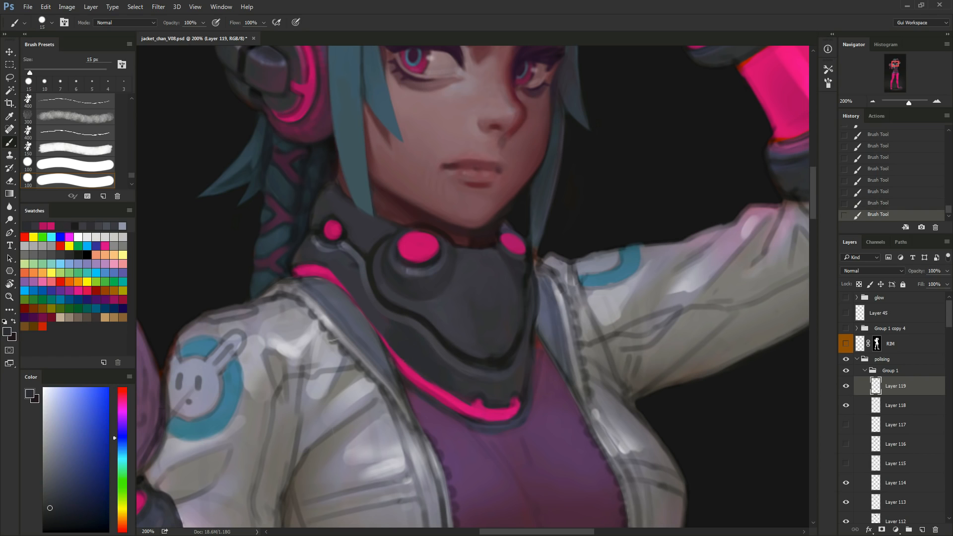
pyautogui.keyDown('alt'); pyautogui.click(347, 277); pyautogui.keyUp('alt')
pyautogui.press('[')
pyautogui.moveTo(353, 288)
pyautogui.mouseDown()
pyautogui.moveTo(317, 265)
pyautogui.moveTo(354, 296)
pyautogui.moveTo(316, 267)
pyautogui.moveTo(392, 343)
pyautogui.moveTo(444, 373)
pyautogui.moveTo(394, 351)
pyautogui.mouseUp()
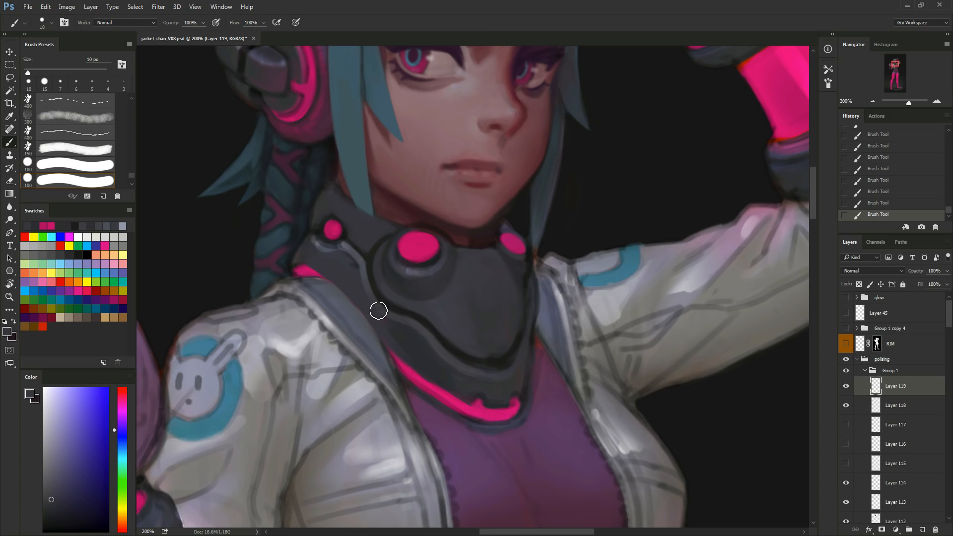
# Cover the remaining upper end of the pink strip in sampled dark grey, enlarging the brush to 25 px.
pyautogui.keyDown('alt'); pyautogui.click(407, 353); pyautogui.keyUp('alt')
pyautogui.moveTo(396, 350); pyautogui.dragTo(392, 345)
pyautogui.press(']')
pyautogui.press(']')
pyautogui.moveTo(325, 283)
pyautogui.mouseDown()
pyautogui.moveTo(396, 356)
pyautogui.moveTo(365, 328)
pyautogui.mouseUp()
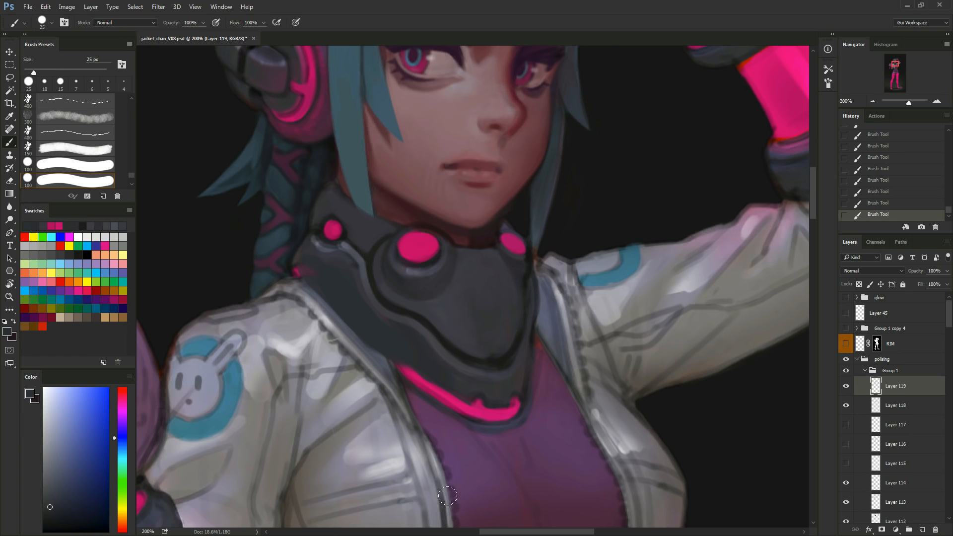
# Erase the dark grey paint over the pink strip on Layer 119 with a 45 px eraser.
pyautogui.press('e')
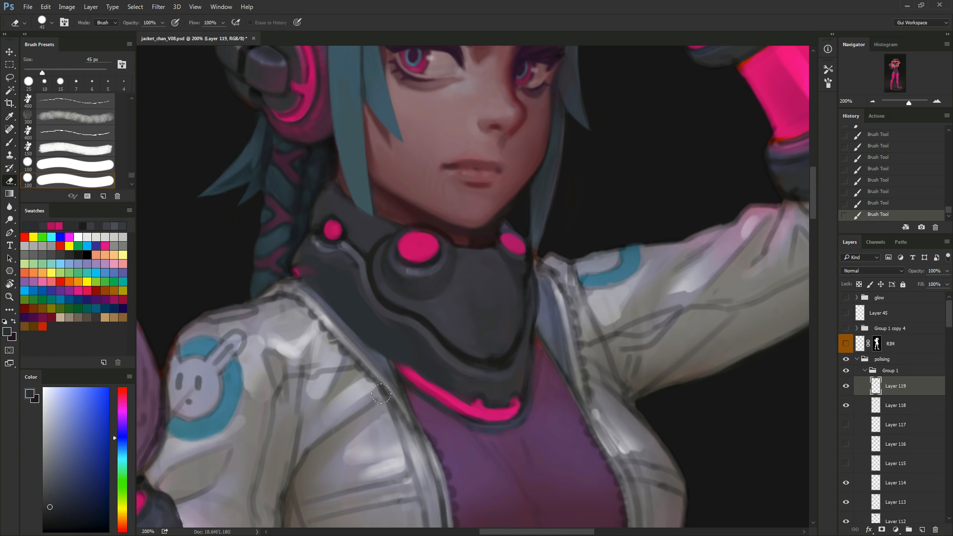
pyautogui.click(846, 385)
pyautogui.click(846, 386)
pyautogui.moveTo(396, 385)
pyautogui.mouseDown()
pyautogui.moveTo(377, 348)
pyautogui.moveTo(308, 295)
pyautogui.moveTo(320, 279)
pyautogui.moveTo(342, 318)
pyautogui.moveTo(335, 325)
pyautogui.mouseUp()
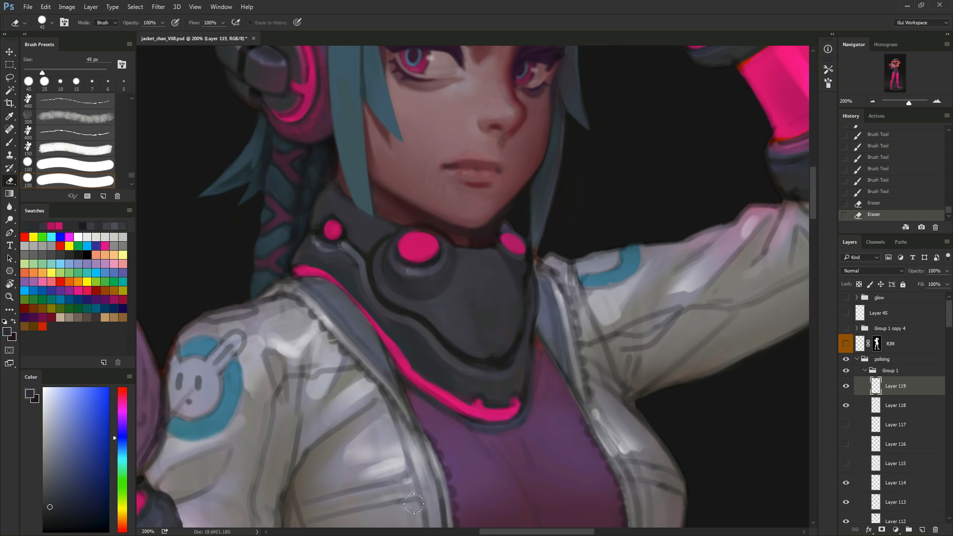
pyautogui.moveTo(333, 289)
pyautogui.mouseDown()
pyautogui.moveTo(366, 352)
pyautogui.moveTo(351, 318)
pyautogui.mouseUp()
pyautogui.moveTo(348, 307); pyautogui.dragTo(338, 309)
# Reshape the strip's middle section with a bend toward the collar's seam, using sampled pink and an 8 px brush.
pyautogui.press('b')
pyautogui.keyDown('alt'); pyautogui.click(392, 339); pyautogui.keyUp('alt')
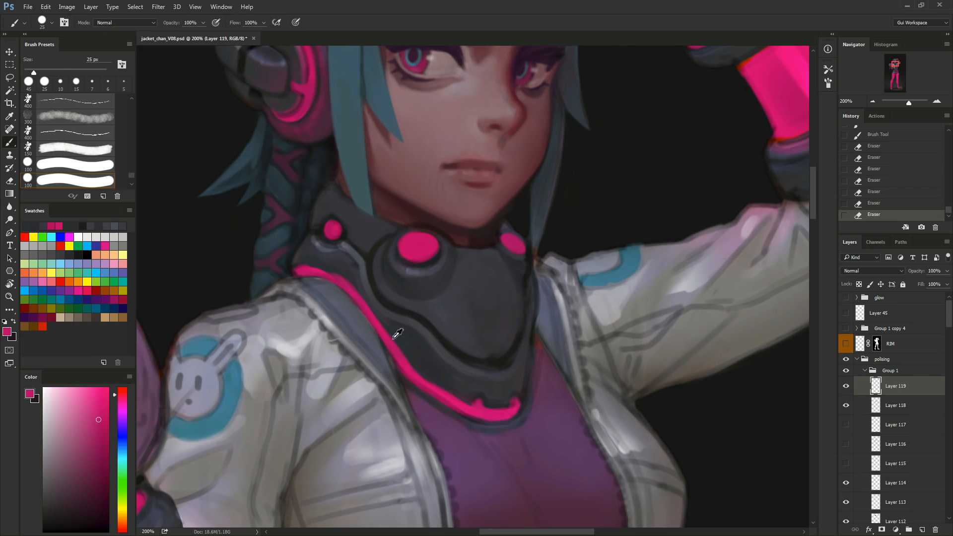
pyautogui.press('[')
pyautogui.press('[')
pyautogui.press('[')
pyautogui.press(']')
pyautogui.moveTo(375, 323); pyautogui.dragTo(404, 344)
pyautogui.moveTo(398, 341); pyautogui.dragTo(424, 379)
pyautogui.moveTo(425, 364)
pyautogui.mouseDown()
pyautogui.moveTo(438, 391)
pyautogui.moveTo(427, 385)
pyautogui.moveTo(437, 416)
pyautogui.moveTo(414, 361)
pyautogui.mouseUp()
# Fill the area below the new bend in sampled shirt purple and compare the collar with Layer 119 hidden and shown.
pyautogui.keyDown('alt'); pyautogui.click(436, 413); pyautogui.keyUp('alt')
pyautogui.moveTo(413, 360)
pyautogui.mouseDown()
pyautogui.moveTo(439, 411)
pyautogui.moveTo(402, 362)
pyautogui.moveTo(407, 372)
pyautogui.mouseUp()
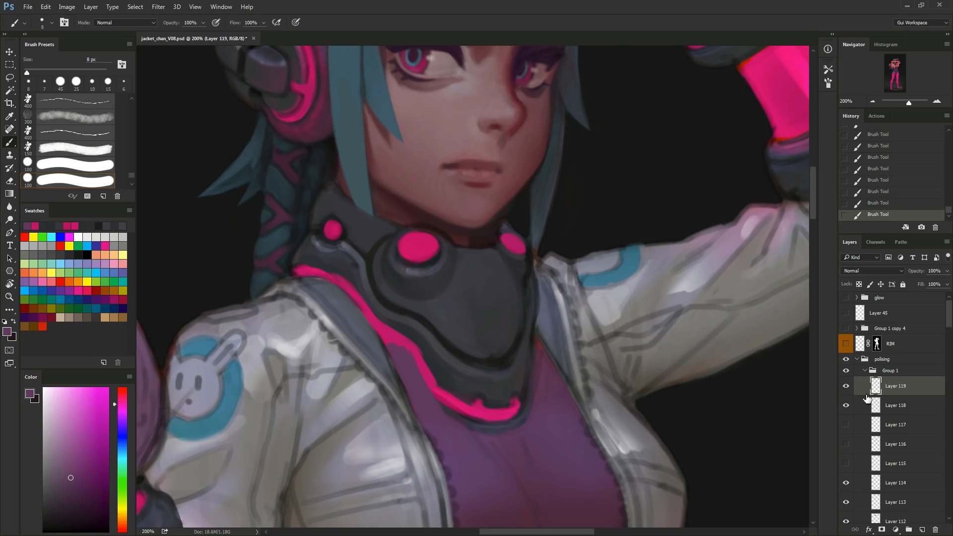
pyautogui.click(846, 390)
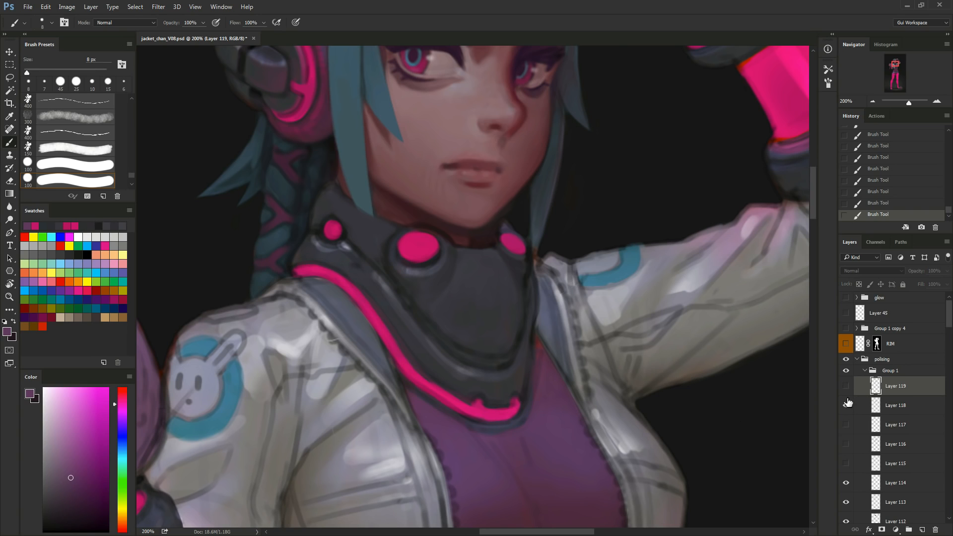
pyautogui.click(846, 404)
pyautogui.click(847, 387)
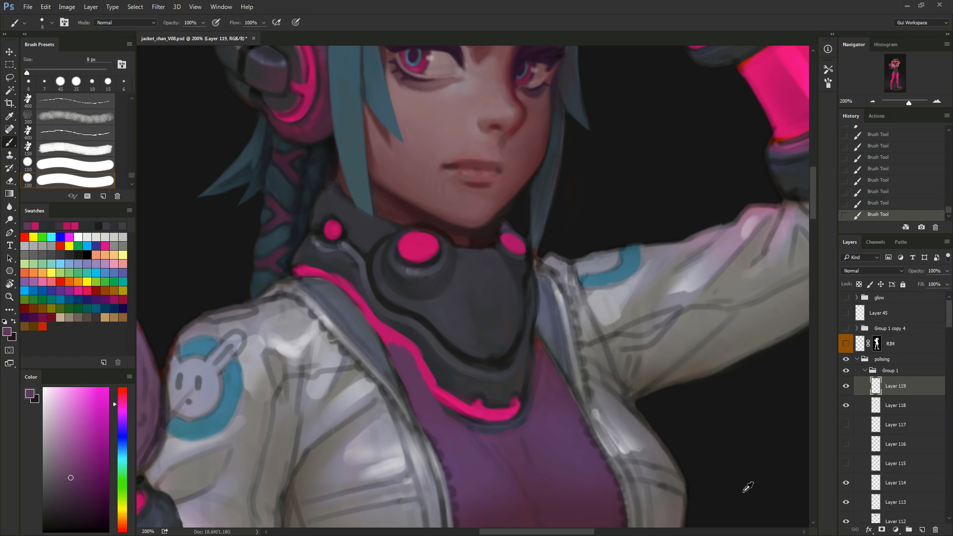
# Paint over the light edge below the collar's seam in sampled dark greys with 8 px and 10 px brushes.
pyautogui.keyDown('alt'); pyautogui.click(408, 331); pyautogui.keyUp('alt')
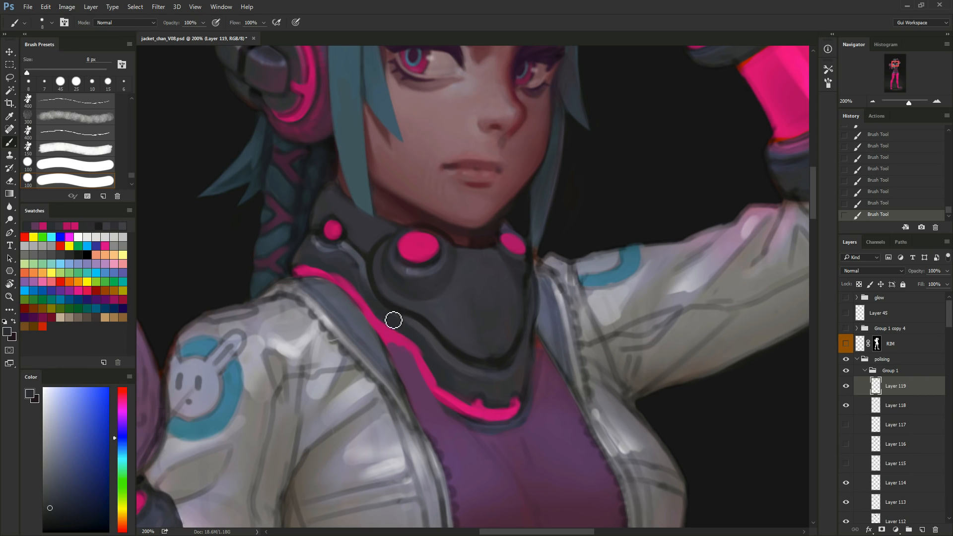
pyautogui.moveTo(394, 320); pyautogui.dragTo(401, 323)
pyautogui.keyDown('alt'); pyautogui.click(423, 313); pyautogui.keyUp('alt')
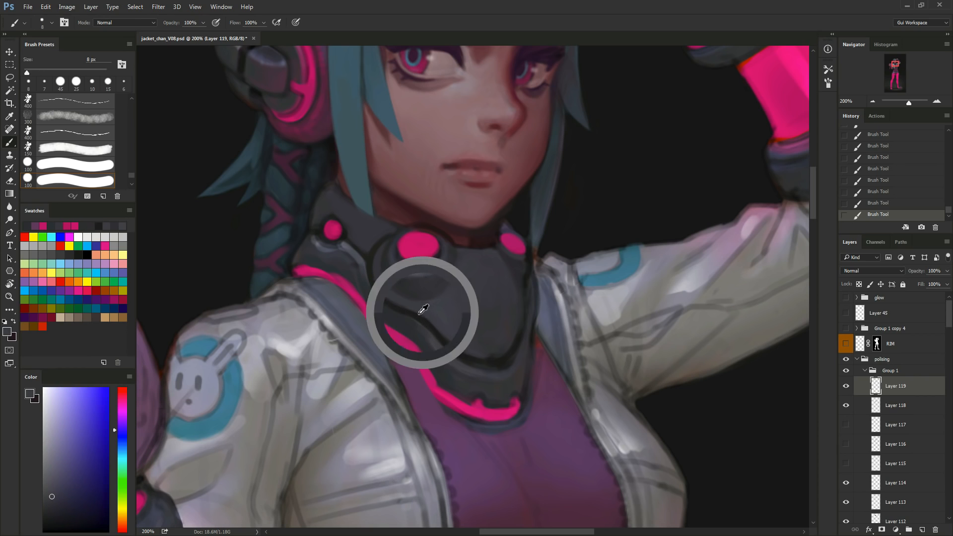
pyautogui.press(']')
pyautogui.press(']')
pyautogui.keyDown('alt'); pyautogui.click(395, 300); pyautogui.keyUp('alt')
pyautogui.press(']')
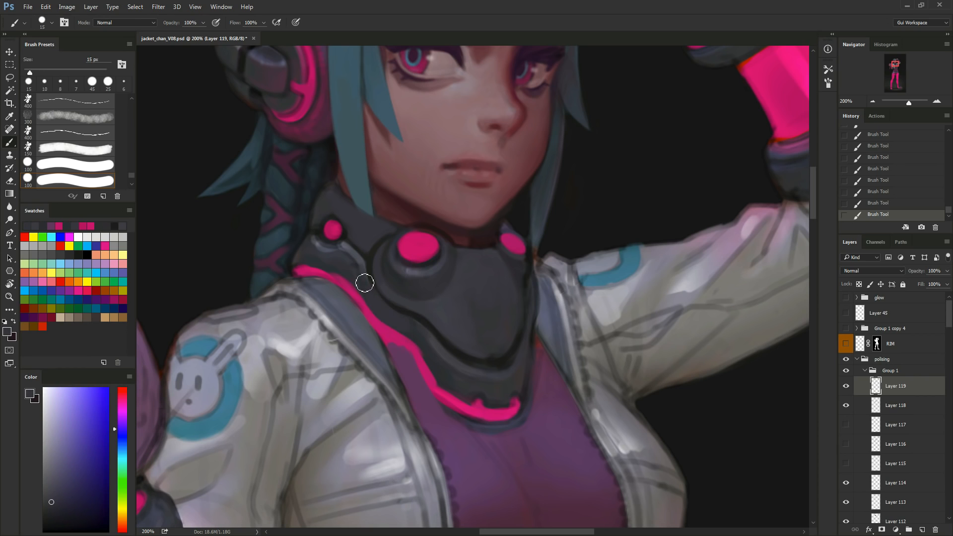
pyautogui.hotkey('ctrl', 'alt', 'z')
pyautogui.keyDown('alt'); pyautogui.click(400, 298); pyautogui.keyUp('alt')
pyautogui.press('[')
pyautogui.moveTo(388, 319); pyautogui.dragTo(401, 322)
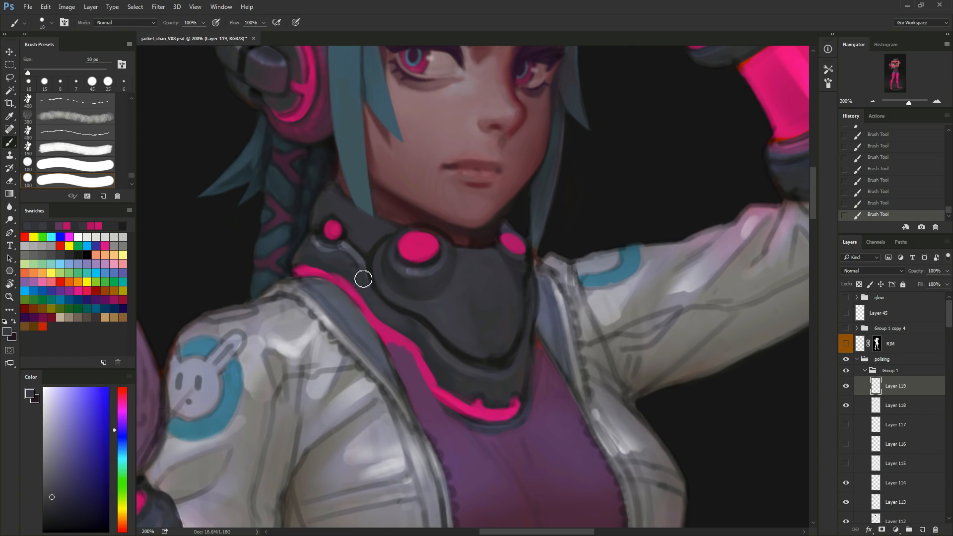
# Darken the seam beside the large pink light in sampled near-black with 6 px and 8 px brushes, undoing the last two strokes.
pyautogui.keyDown('alt'); pyautogui.click(385, 301); pyautogui.keyUp('alt')
pyautogui.press('[')
pyautogui.press('[')
pyautogui.press('[')
pyautogui.press('[')
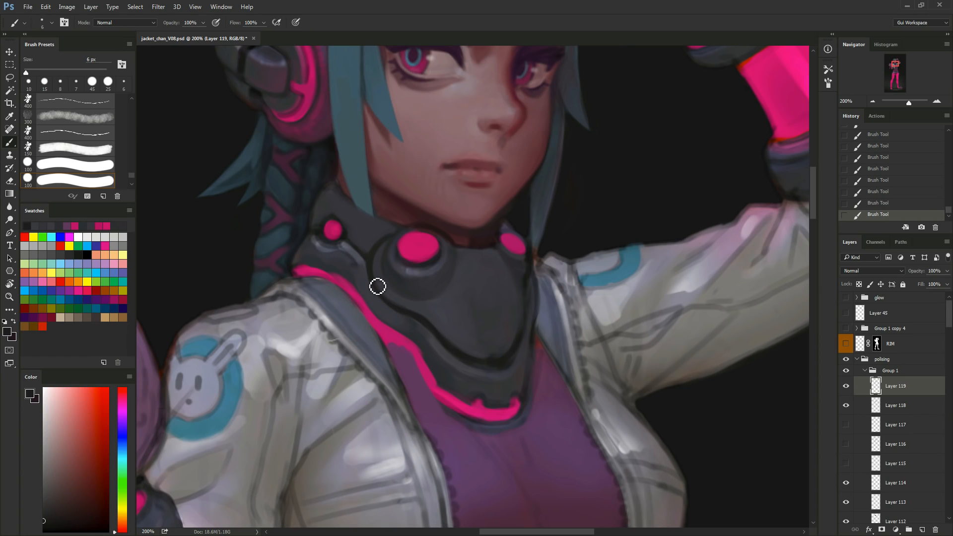
pyautogui.press(']')
pyautogui.press(']')
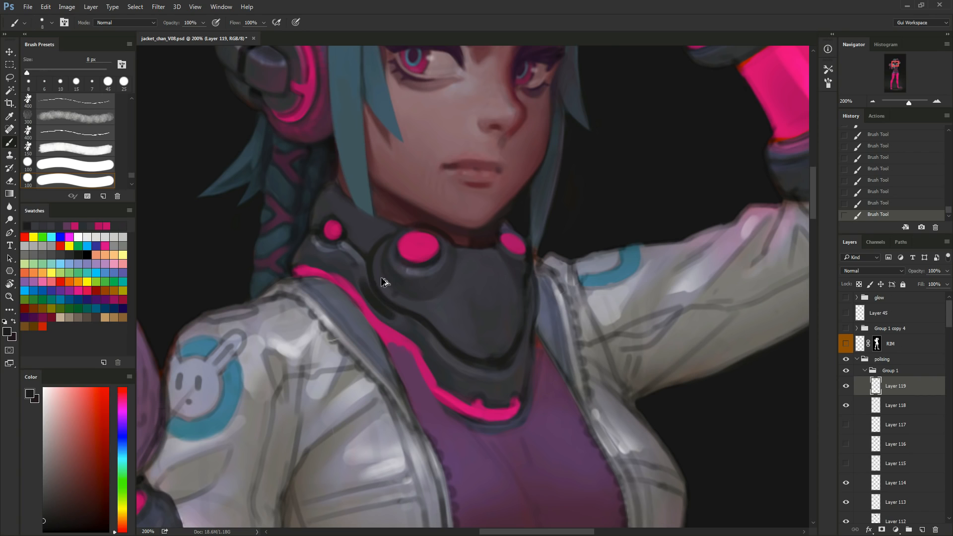
pyautogui.hotkey('ctrl', 'alt', 'z')
pyautogui.hotkey('ctrl', 'alt', 'z')
# Cover the groove and pale highlight running from the small pink light in sampled grey with 9 px and 15 px brushes.
pyautogui.keyDown('alt'); pyautogui.click(389, 292); pyautogui.keyUp('alt')
pyautogui.press(']')
pyautogui.moveTo(380, 304); pyautogui.dragTo(390, 321)
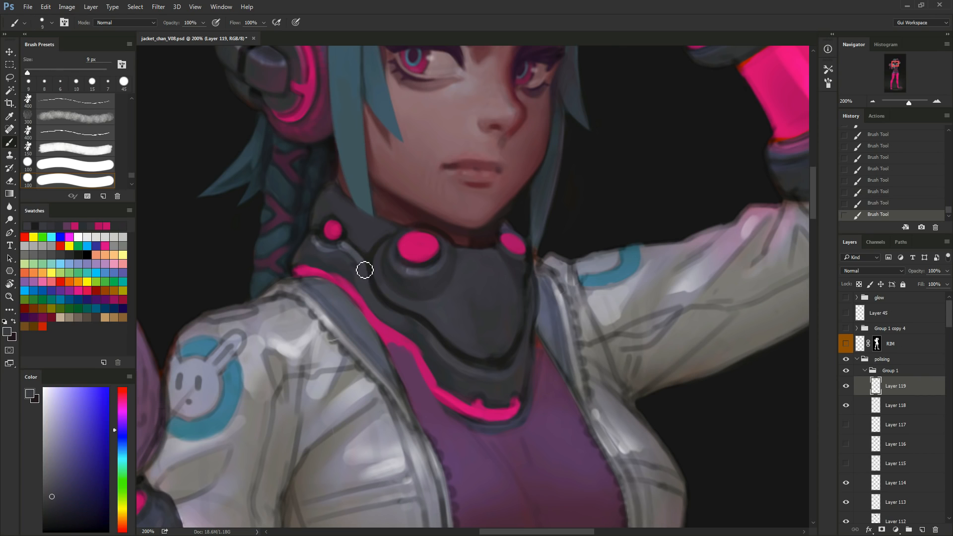
pyautogui.moveTo(357, 260); pyautogui.dragTo(361, 264)
pyautogui.press(']')
pyautogui.press(']')
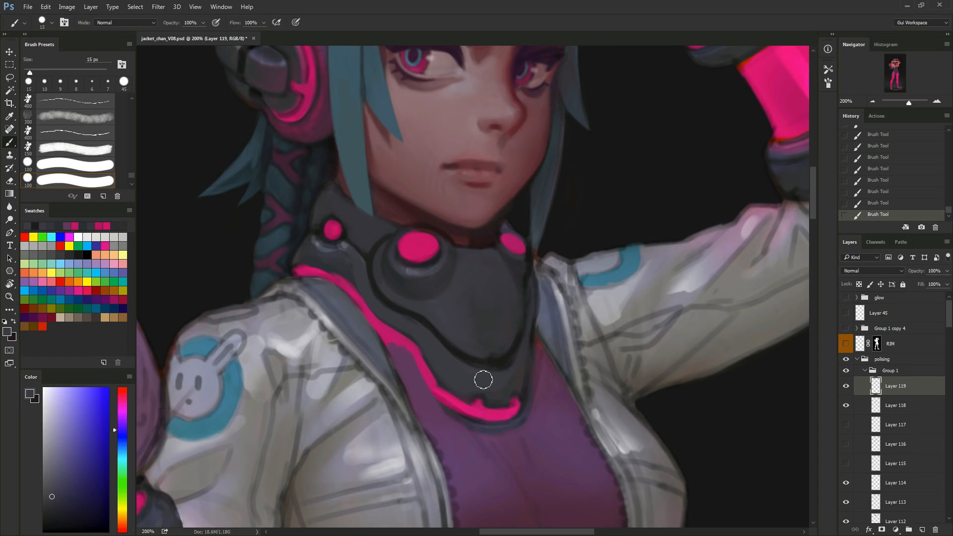
# Smooth the collar band below the seam and trim the strip's upper edge in sampled dark greys with 10 px and 20 px brushes.
pyautogui.keyDown('alt'); pyautogui.click(493, 346); pyautogui.keyUp('alt')
pyautogui.press('[')
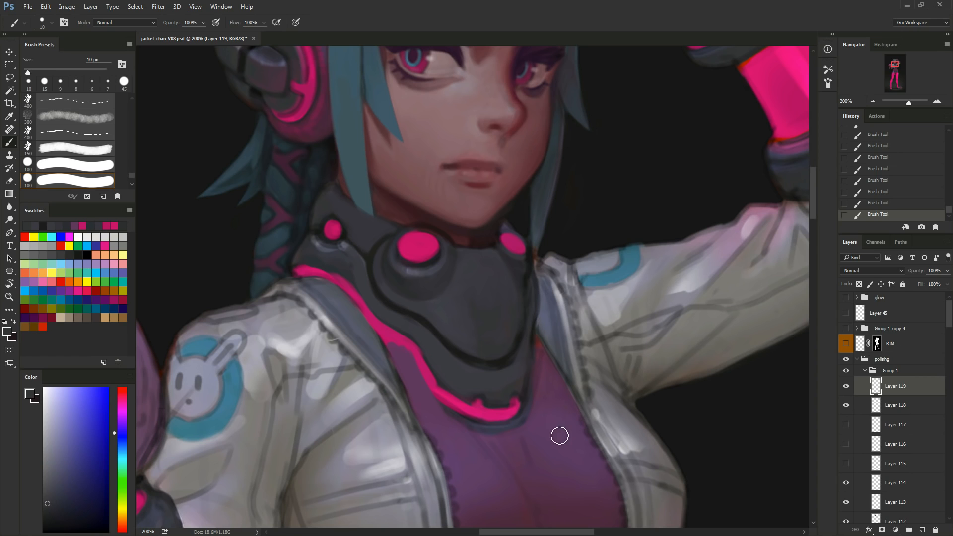
pyautogui.keyDown('alt'); pyautogui.click(423, 301); pyautogui.keyUp('alt')
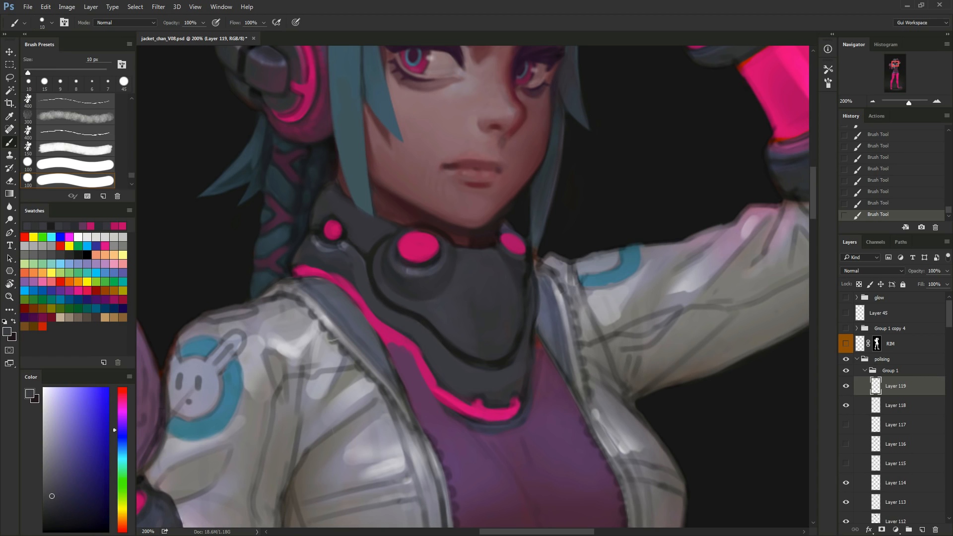
pyautogui.press(']')
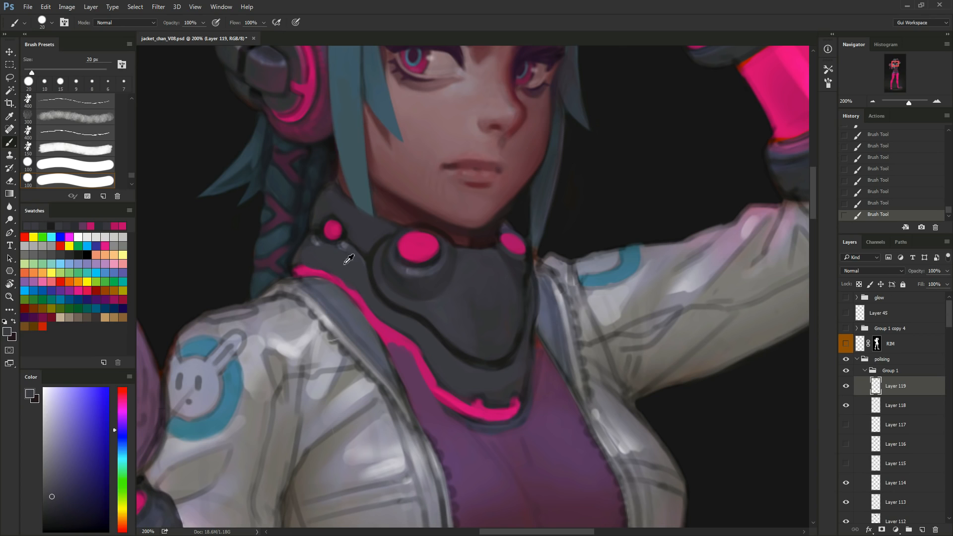
pyautogui.press('[')
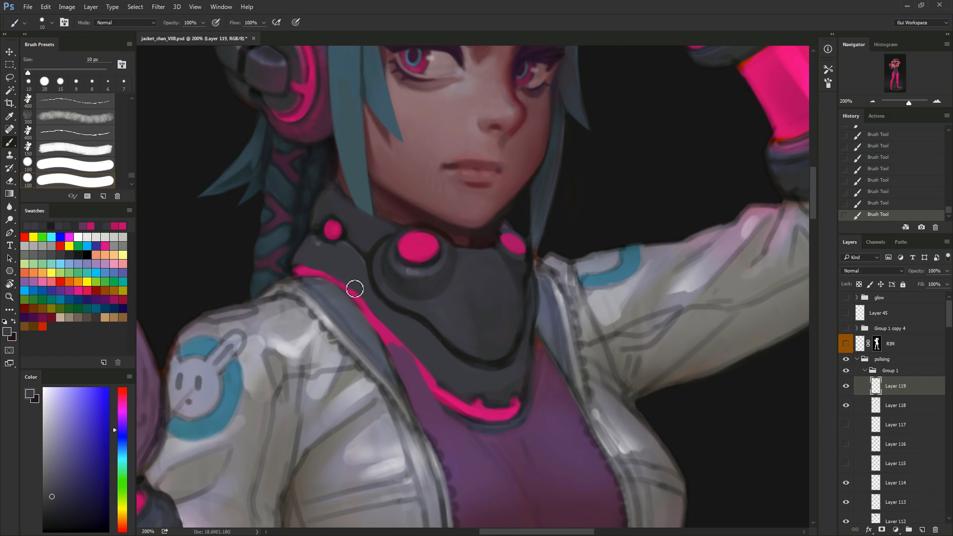
# Straighten the strip's bend in sampled pink with a 9 px brush and compare the collar with Layer 119 hidden and shown.
pyautogui.keyDown('alt'); pyautogui.click(398, 334); pyautogui.keyUp('alt')
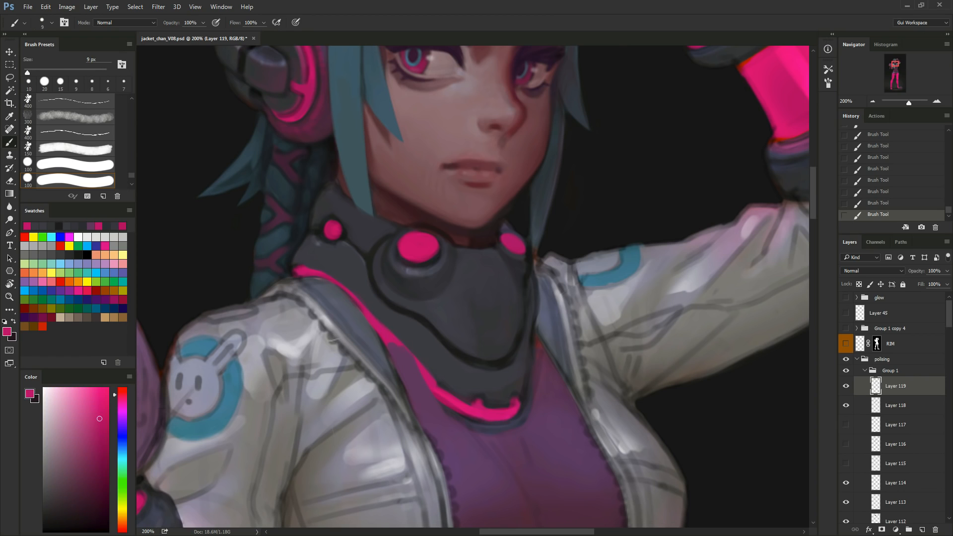
pyautogui.press('[')
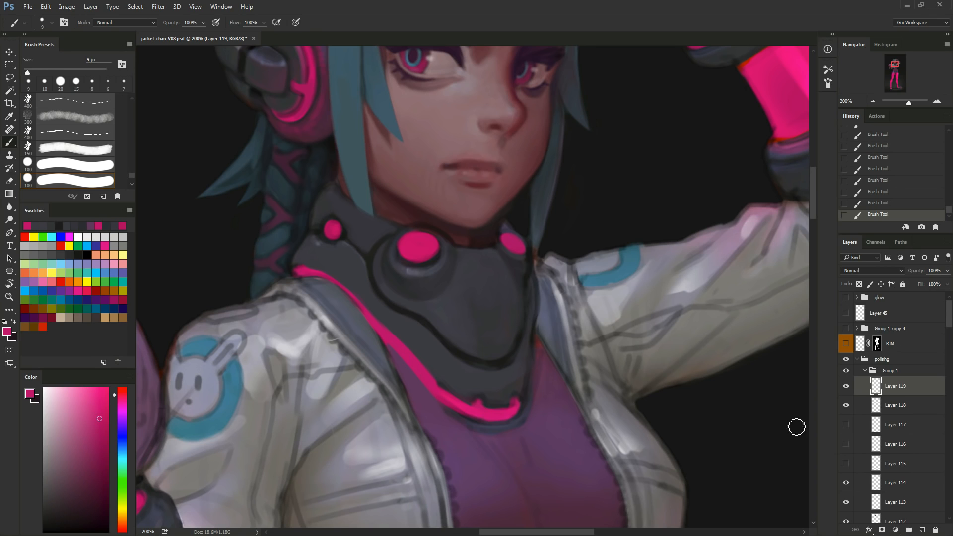
pyautogui.click(848, 391)
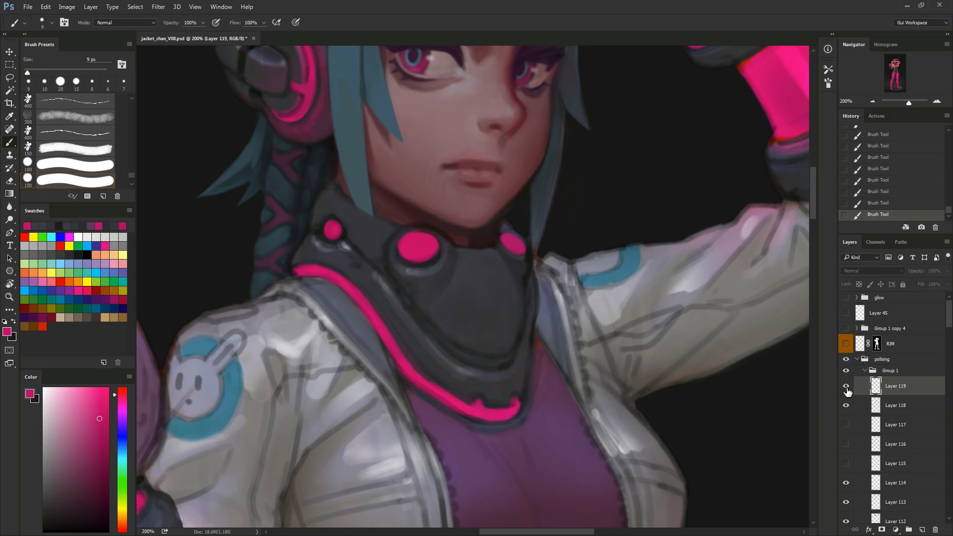
pyautogui.click(847, 392)
# Trim the collar's pink strip along its upper edge in sampled dark grey and thicken it in sampled pink with a 7 px brush.
pyautogui.keyDown('alt'); pyautogui.click(379, 313); pyautogui.keyUp('alt')
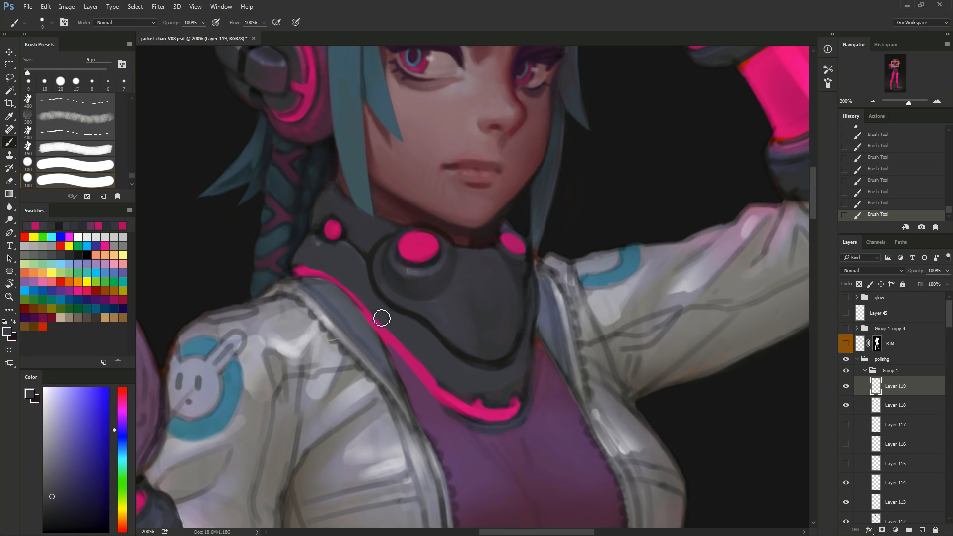
pyautogui.keyDown('alt'); pyautogui.click(472, 415); pyautogui.keyUp('alt')
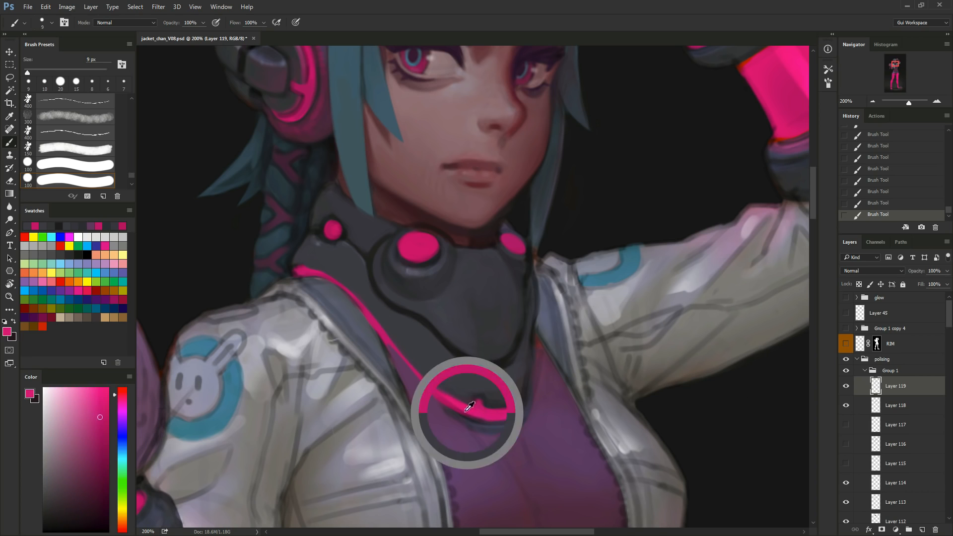
pyautogui.press('[')
pyautogui.press('[')
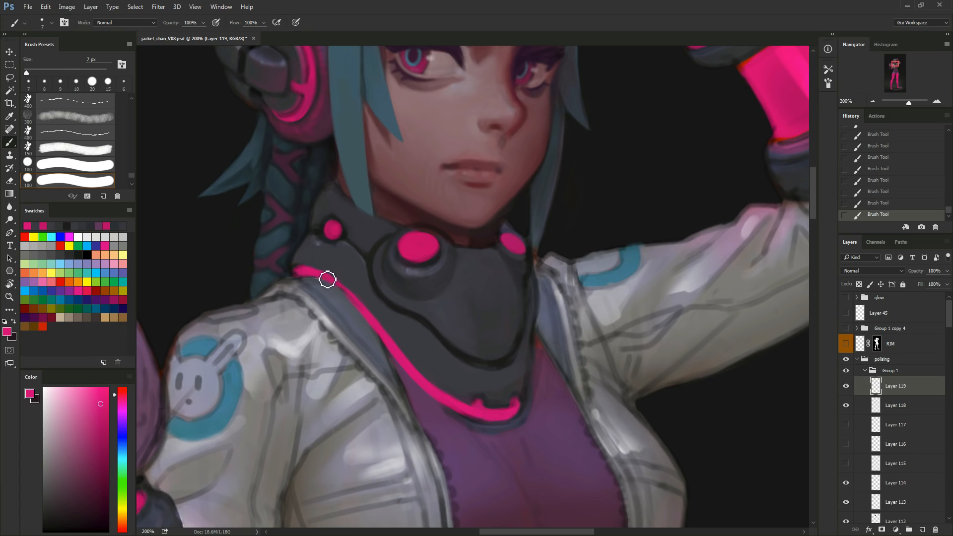
# Smooth the pink strip's long curve with sampled-color strokes, undoing the first attempt and repainting the section near the shoulder.
pyautogui.keyDown('alt'); pyautogui.click(347, 286); pyautogui.keyUp('alt')
pyautogui.moveTo(365, 300); pyautogui.dragTo(453, 393)
pyautogui.hotkey('ctrl', 'alt', 'z')
pyautogui.hotkey('ctrl', 'alt', 'z')
pyautogui.keyDown('alt'); pyautogui.click(353, 294); pyautogui.keyUp('alt')
pyautogui.moveTo(358, 300); pyautogui.dragTo(389, 341)
pyautogui.press('[')
pyautogui.press('[')
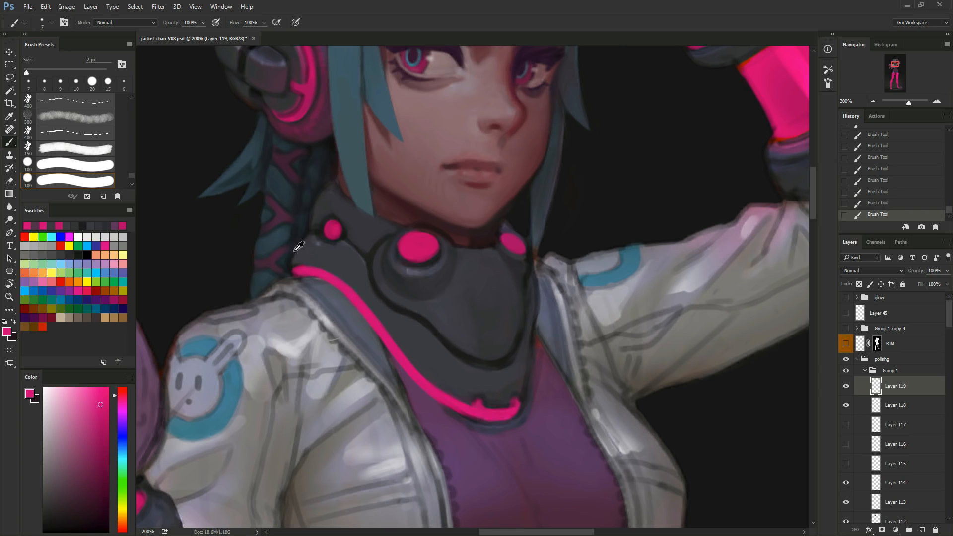
# Clean the collar edge above the strip in sampled near-black and extend the strip's upper end in sampled pink with a 5 px brush.
pyautogui.keyDown('alt'); pyautogui.click(302, 260); pyautogui.keyUp('alt')
pyautogui.keyDown('alt'); pyautogui.click(295, 261); pyautogui.keyUp('alt')
pyautogui.press('[')
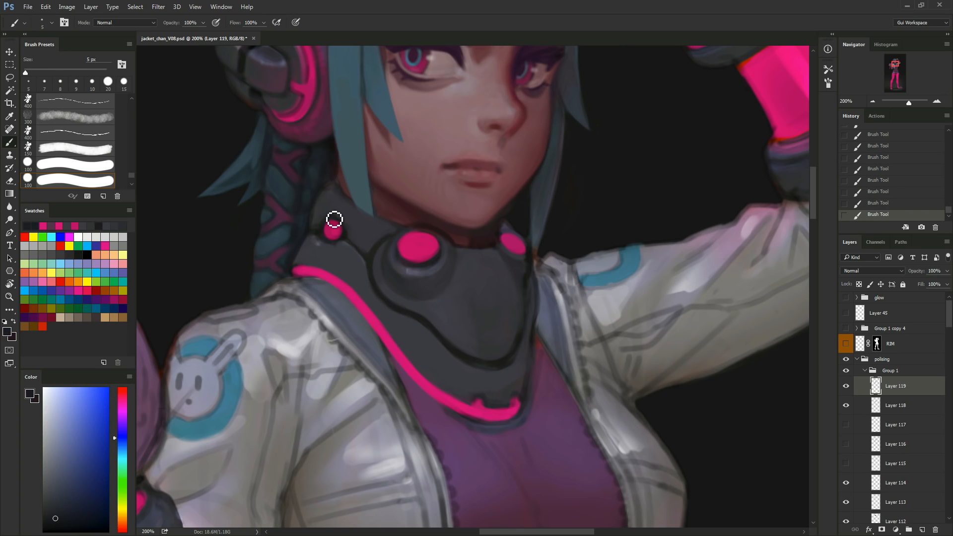
pyautogui.keyDown('alt'); pyautogui.click(304, 268); pyautogui.keyUp('alt')
pyautogui.moveTo(305, 273); pyautogui.dragTo(294, 276)
pyautogui.keyDown('alt'); pyautogui.click(309, 274); pyautogui.keyUp('alt')
pyautogui.press(']')
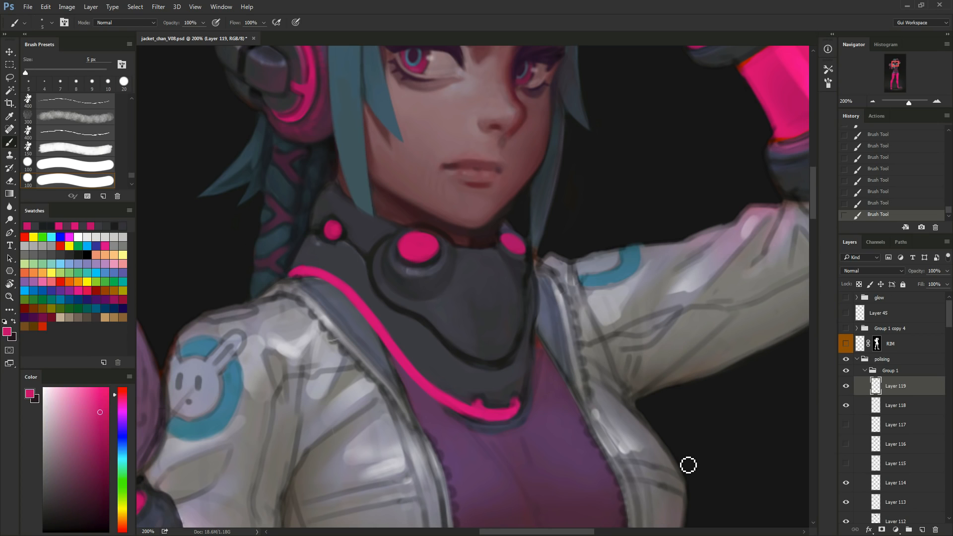
# Redraw the seam between the small and large pink lights in sampled near-black at 5 px and touch up the small light in pink at 6 px.
pyautogui.keyDown('alt'); pyautogui.click(356, 251); pyautogui.keyUp('alt')
pyautogui.moveTo(353, 253); pyautogui.dragTo(372, 264)
pyautogui.keyDown('alt'); pyautogui.click(369, 259); pyautogui.keyUp('alt')
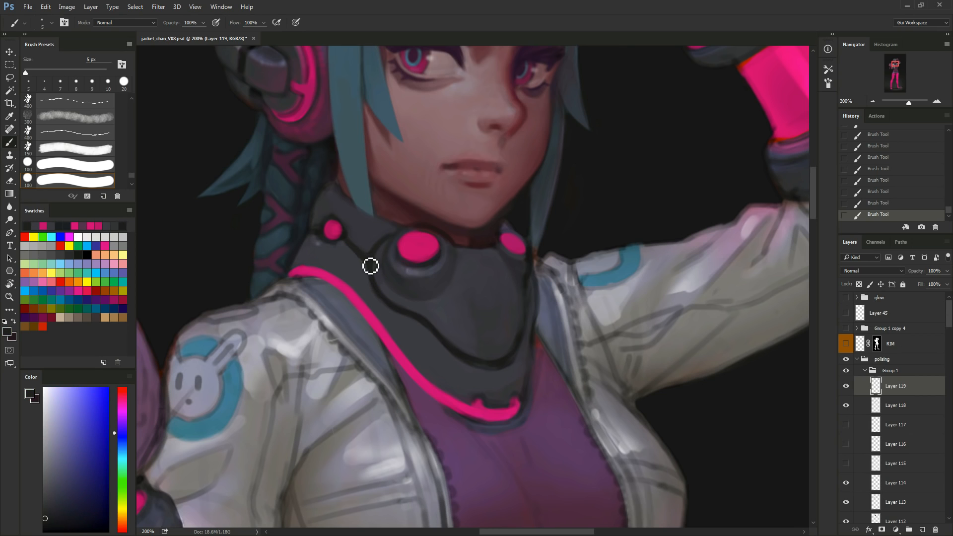
pyautogui.moveTo(332, 243); pyautogui.dragTo(328, 255)
pyautogui.keyDown('alt'); pyautogui.click(319, 249); pyautogui.keyUp('alt')
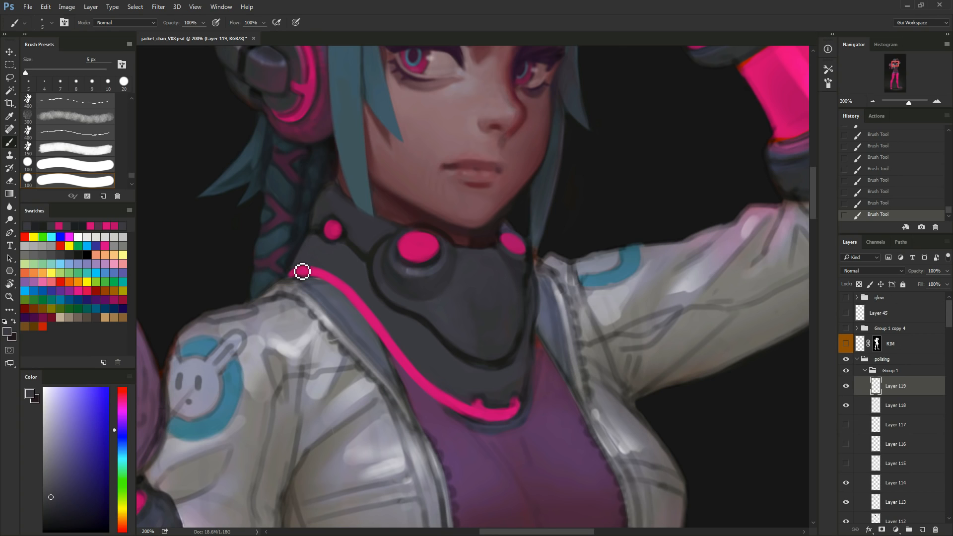
pyautogui.keyDown('alt'); pyautogui.click(323, 237); pyautogui.keyUp('alt')
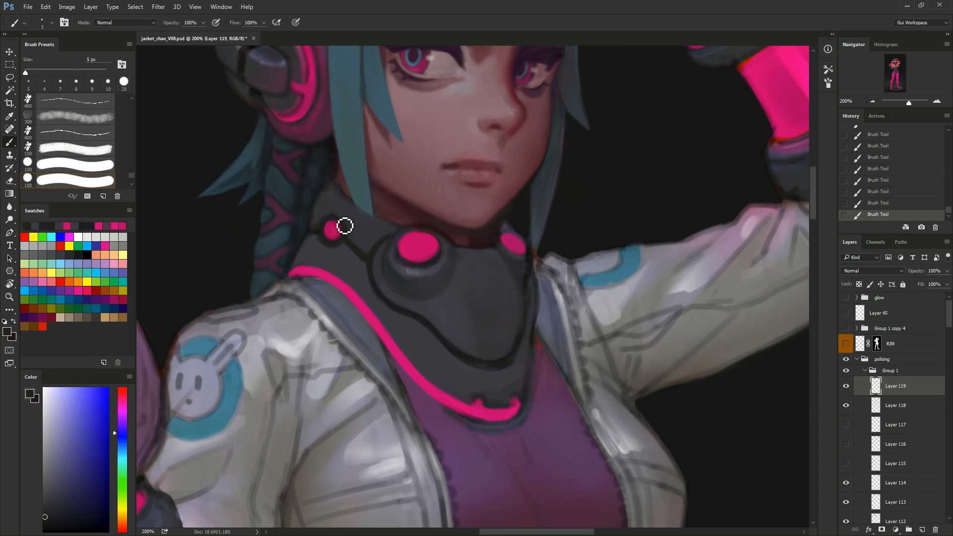
pyautogui.keyDown('alt'); pyautogui.click(330, 229); pyautogui.keyUp('alt')
pyautogui.press(']')
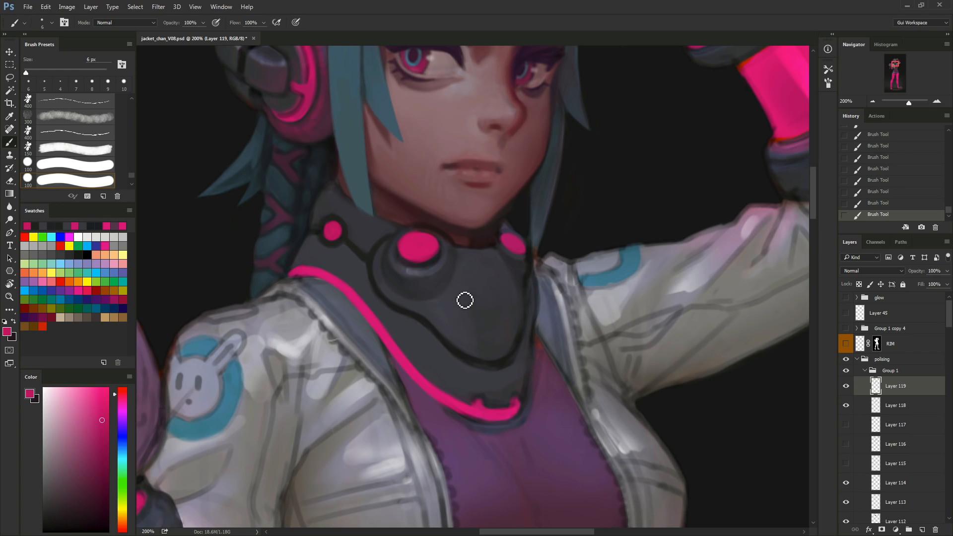
# Cover the pink bumps on top of the strip's lower end in sampled dark grey with a 10 px brush.
pyautogui.keyDown('alt'); pyautogui.click(493, 383); pyautogui.keyUp('alt')
pyautogui.press(']')
pyautogui.moveTo(508, 404); pyautogui.dragTo(496, 393)
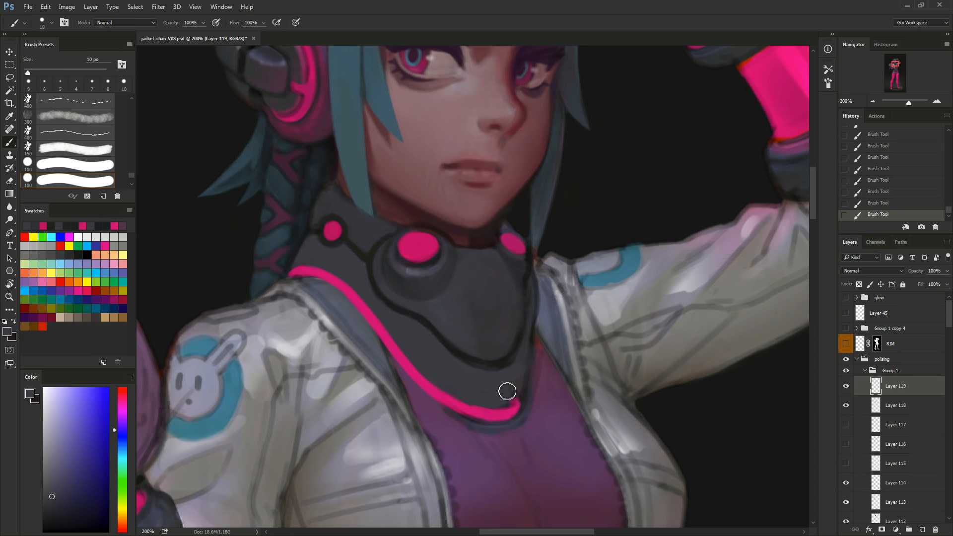
pyautogui.press('[')
pyautogui.press('[')
# Refine the collar's outer edge on the raised-arm side in sampled dark greys with 4 px and 5 px brushes.
pyautogui.keyDown('alt'); pyautogui.click(515, 379); pyautogui.keyUp('alt')
pyautogui.press('[')
pyautogui.press('[')
pyautogui.press('[')
pyautogui.moveTo(524, 369); pyautogui.dragTo(527, 326)
pyautogui.keyDown('alt'); pyautogui.click(520, 326); pyautogui.keyUp('alt')
pyautogui.press('[')
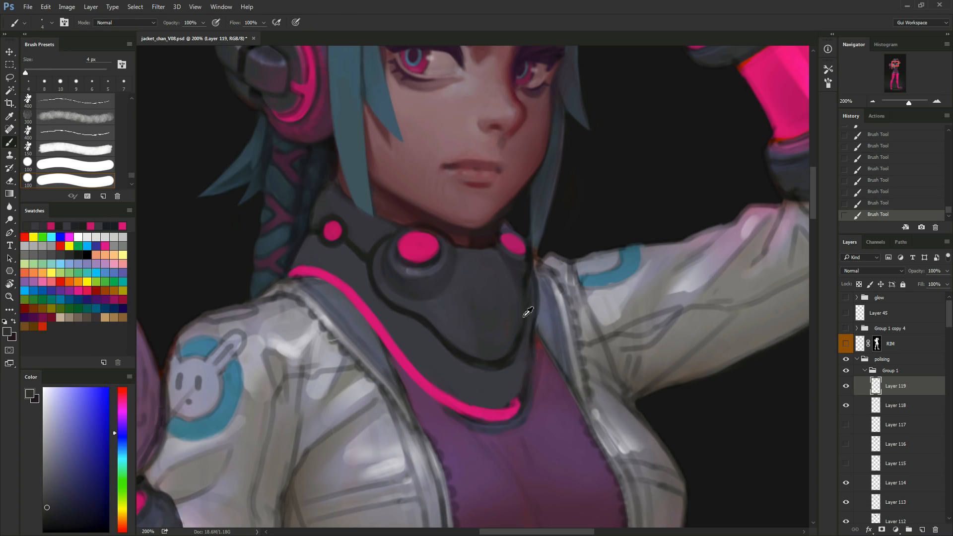
pyautogui.keyDown('alt'); pyautogui.click(526, 315); pyautogui.keyUp('alt')
pyautogui.keyDown('alt'); pyautogui.click(534, 293); pyautogui.keyUp('alt')
pyautogui.press(']')
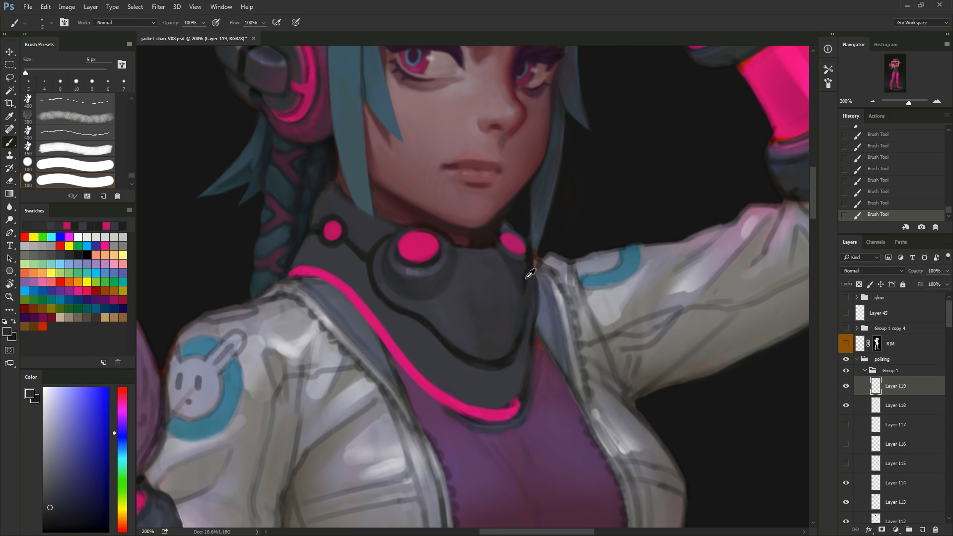
# Darken the front plate's seam on the raised-arm side in near-black at 4 px and fill the band beside it in grey at 6 px and 7 px.
pyautogui.keyDown('alt'); pyautogui.click(517, 351); pyautogui.keyUp('alt')
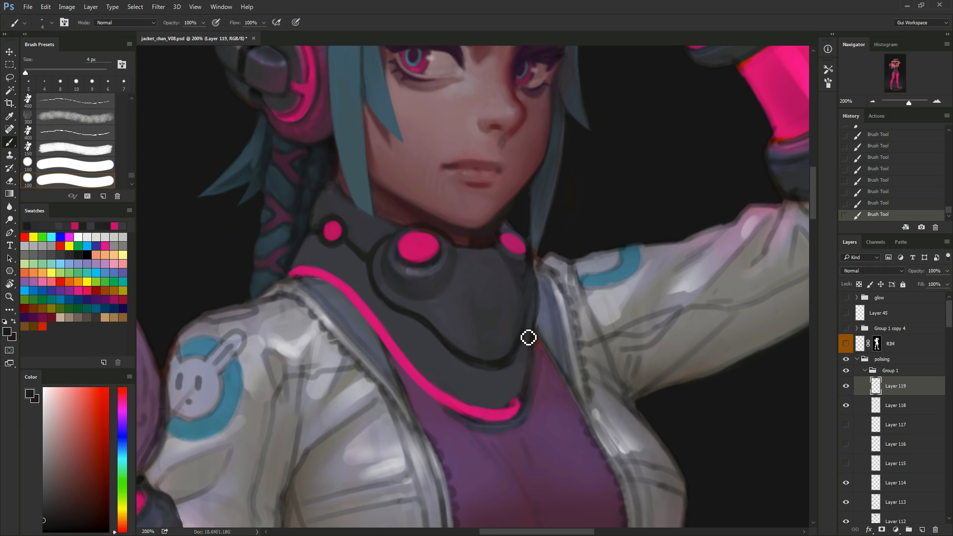
pyautogui.press('[')
pyautogui.keyDown('alt'); pyautogui.click(516, 338); pyautogui.keyUp('alt')
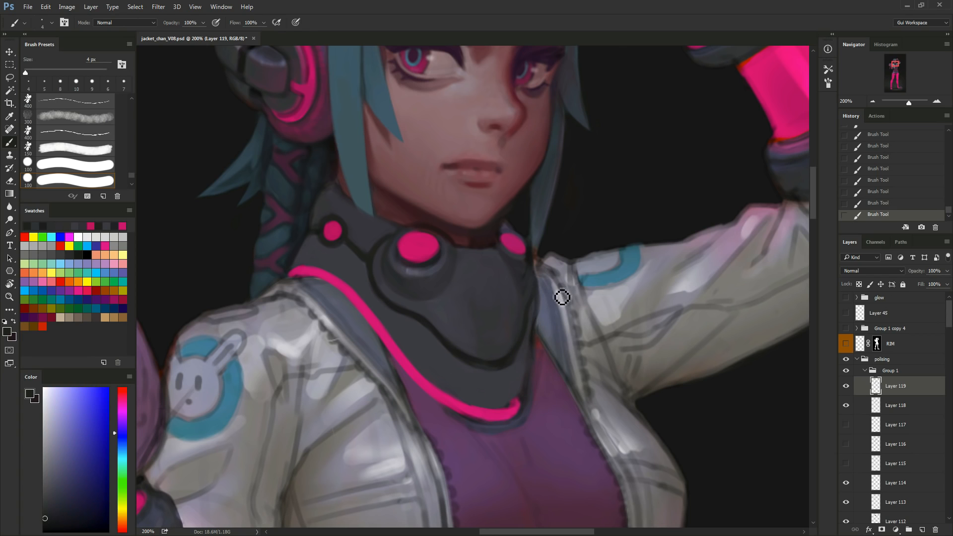
pyautogui.keyDown('alt'); pyautogui.click(528, 356); pyautogui.keyUp('alt')
pyautogui.press(']')
pyautogui.press(']')
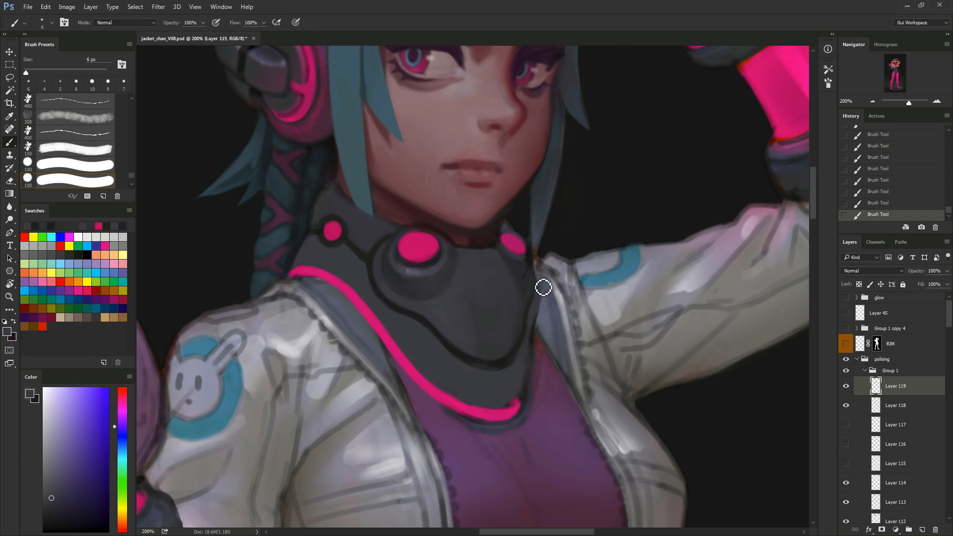
pyautogui.keyDown('alt'); pyautogui.click(539, 292); pyautogui.keyUp('alt')
pyautogui.press(']')
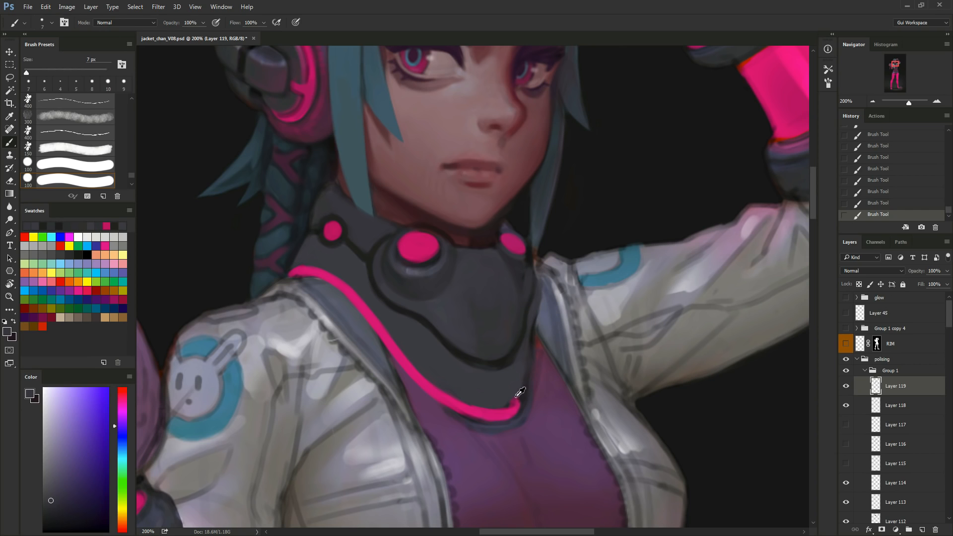
# Turn the strip's lower end upward into a sharper corner in sampled pink with a 6 px brush, trimming it in sampled grey.
pyautogui.keyDown('alt'); pyautogui.click(515, 413); pyautogui.keyUp('alt')
pyautogui.keyDown('alt'); pyautogui.click(514, 411); pyautogui.keyUp('alt')
pyautogui.press('[')
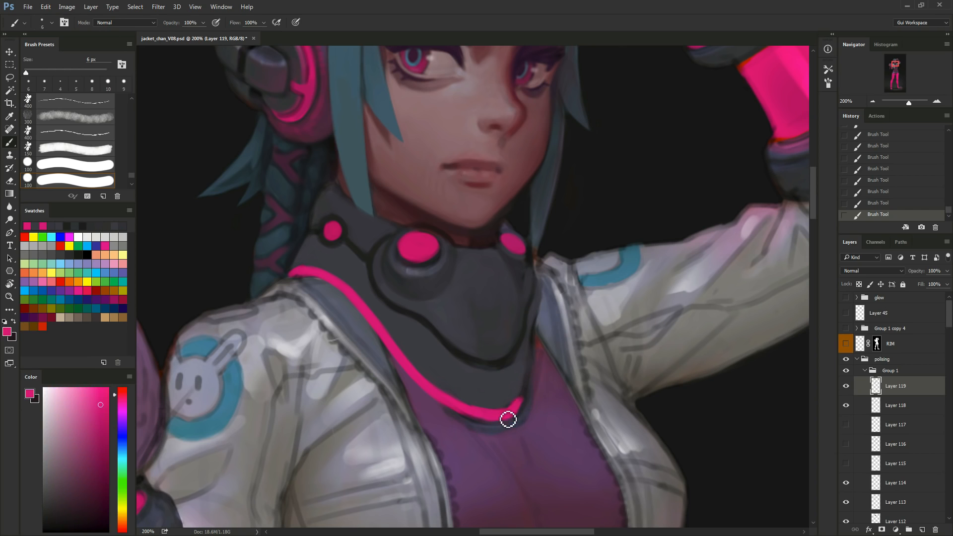
pyautogui.keyDown('alt'); pyautogui.click(506, 414); pyautogui.keyUp('alt')
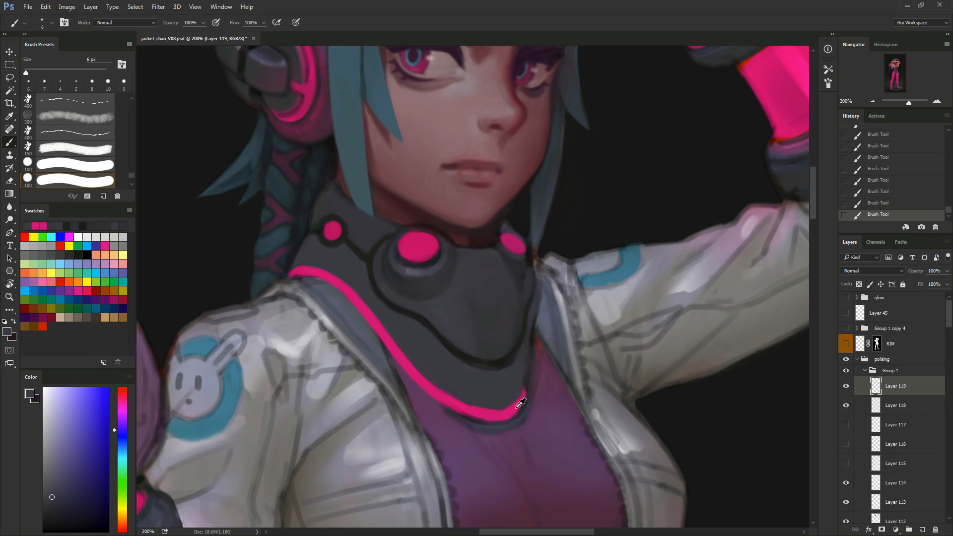
# Extend the pink strip up the collar's raised-arm side to the jacket lining with 4 px and 5 px brushes.
pyautogui.keyDown('alt'); pyautogui.click(516, 416); pyautogui.keyUp('alt')
pyautogui.press('[')
pyautogui.press('[')
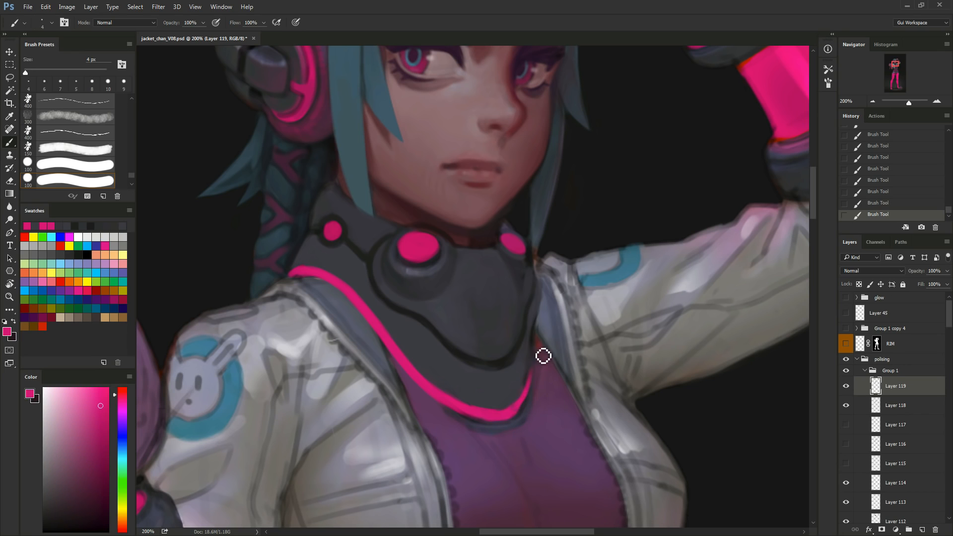
pyautogui.press(']')
pyautogui.moveTo(530, 395); pyautogui.dragTo(545, 288)
pyautogui.press('[')
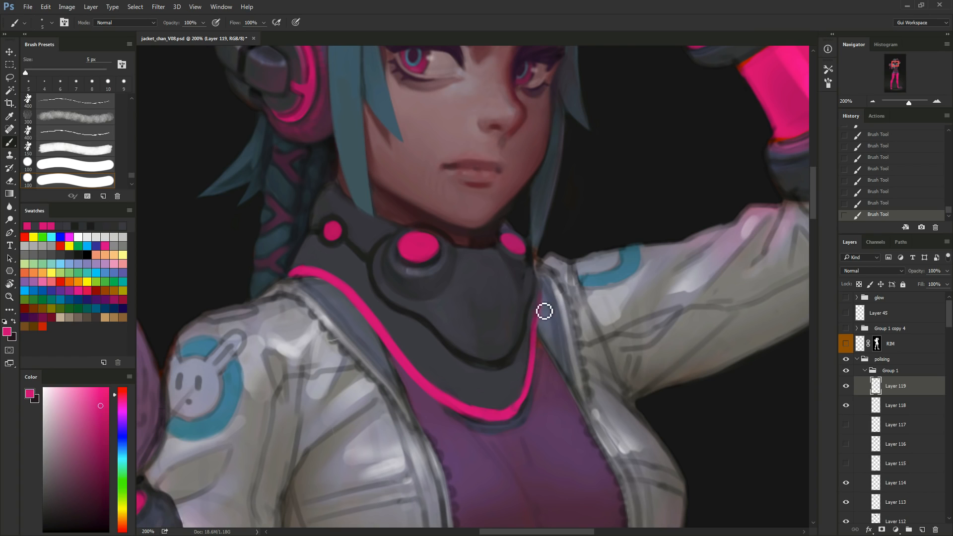
# Trim the new strip section's outer edge in sampled lining blue-grey and its inner edge in sampled dark grey with 4 px and 5 px brushes.
pyautogui.keyDown('alt'); pyautogui.click(547, 310); pyautogui.keyUp('alt')
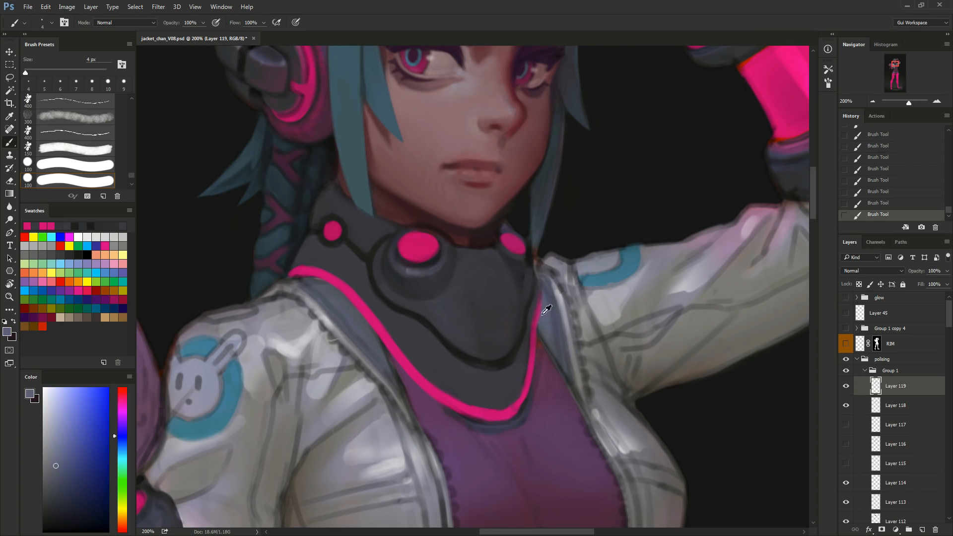
pyautogui.moveTo(549, 313)
pyautogui.mouseDown()
pyautogui.moveTo(540, 336)
pyautogui.moveTo(548, 290)
pyautogui.mouseUp()
pyautogui.keyDown('alt'); pyautogui.click(540, 334); pyautogui.keyUp('alt')
pyautogui.press(']')
pyautogui.keyDown('alt'); pyautogui.click(547, 289); pyautogui.keyUp('alt')
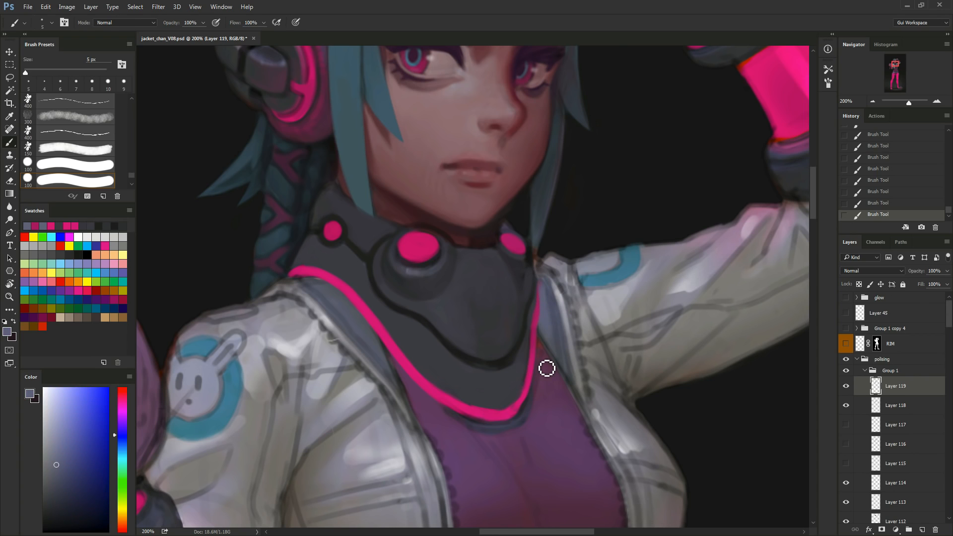
pyautogui.keyDown('alt'); pyautogui.click(528, 270); pyautogui.keyUp('alt')
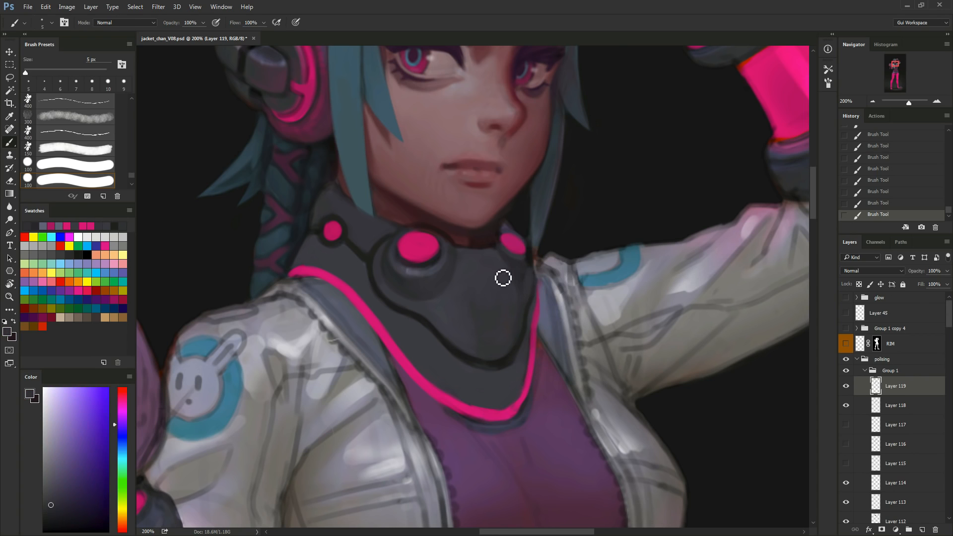
pyautogui.keyDown('alt'); pyautogui.click(518, 343); pyautogui.keyUp('alt')
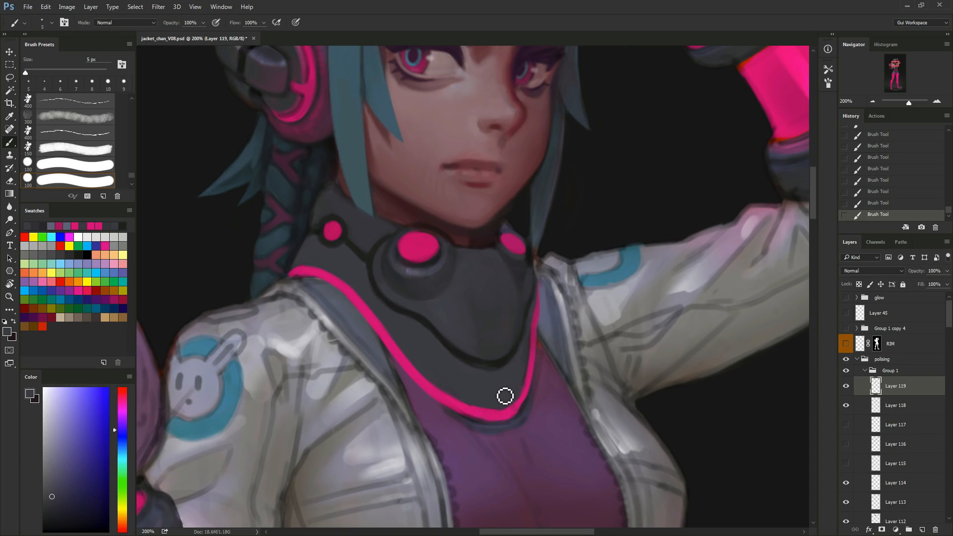
# Touch up the strip in sampled pink with a 3 px brush and clean its underside in sampled dark purple with a 4 px brush.
pyautogui.keyDown('alt'); pyautogui.click(536, 347); pyautogui.keyUp('alt')
pyautogui.press('[')
pyautogui.press('[')
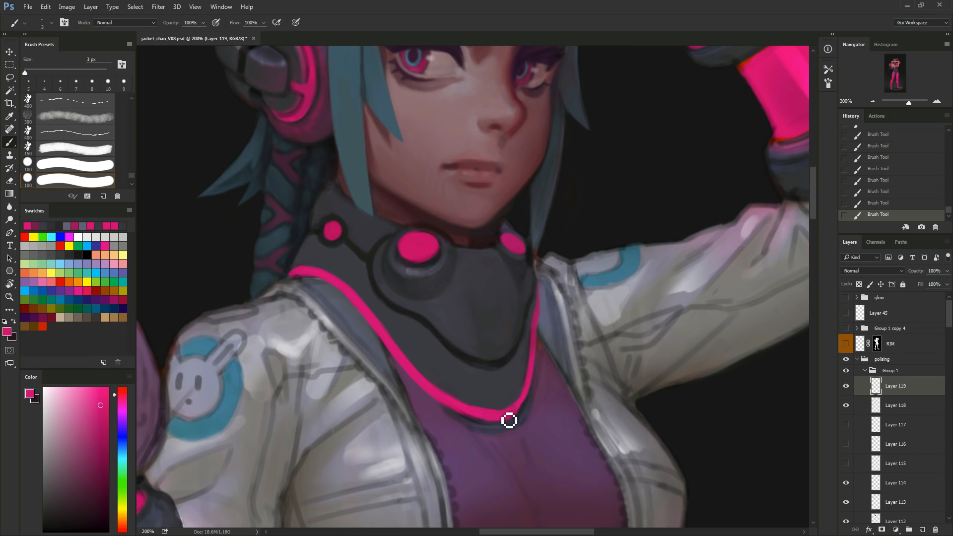
pyautogui.keyDown('alt'); pyautogui.click(470, 424); pyautogui.keyUp('alt')
pyautogui.press(']')
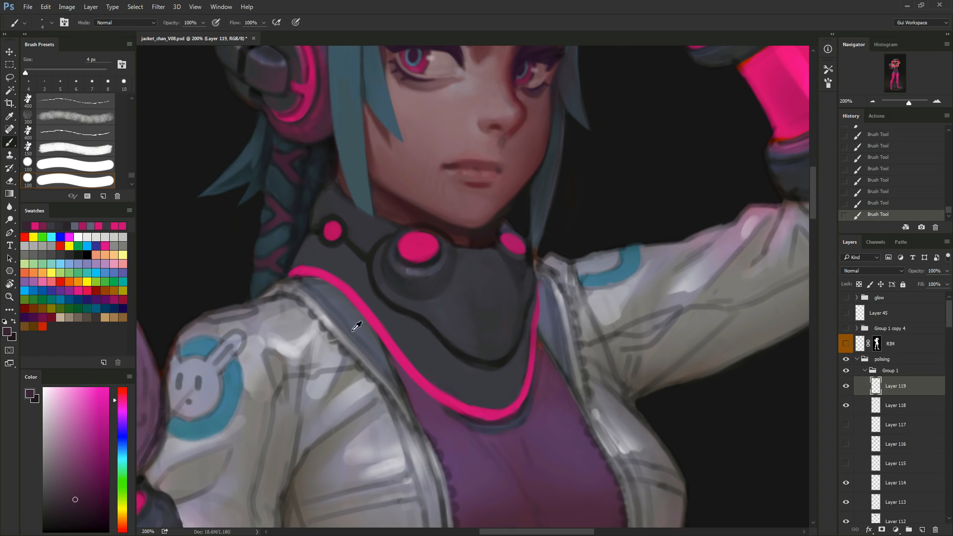
pyautogui.keyDown('alt'); pyautogui.click(321, 277); pyautogui.keyUp('alt')
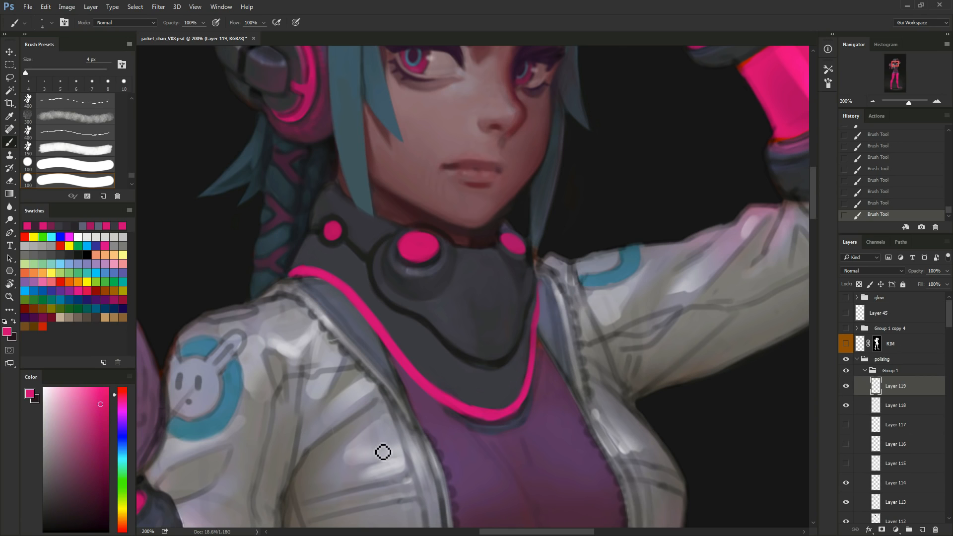
# Define the collar's top rim below the hair and chin in sampled grey and dark red-brown with a 5 px brush.
pyautogui.keyDown('alt'); pyautogui.click(383, 215); pyautogui.keyUp('alt')
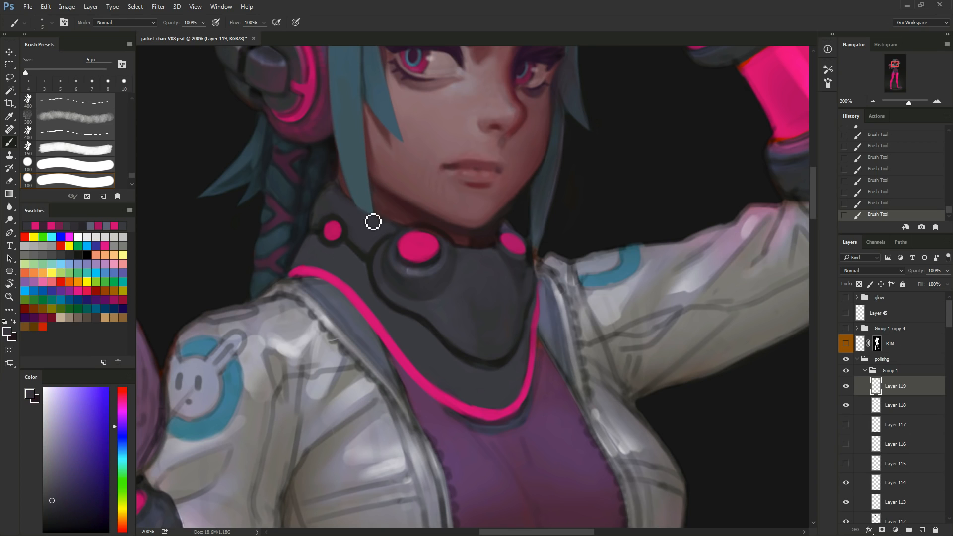
pyautogui.press(']')
pyautogui.keyDown('alt'); pyautogui.click(413, 224); pyautogui.keyUp('alt')
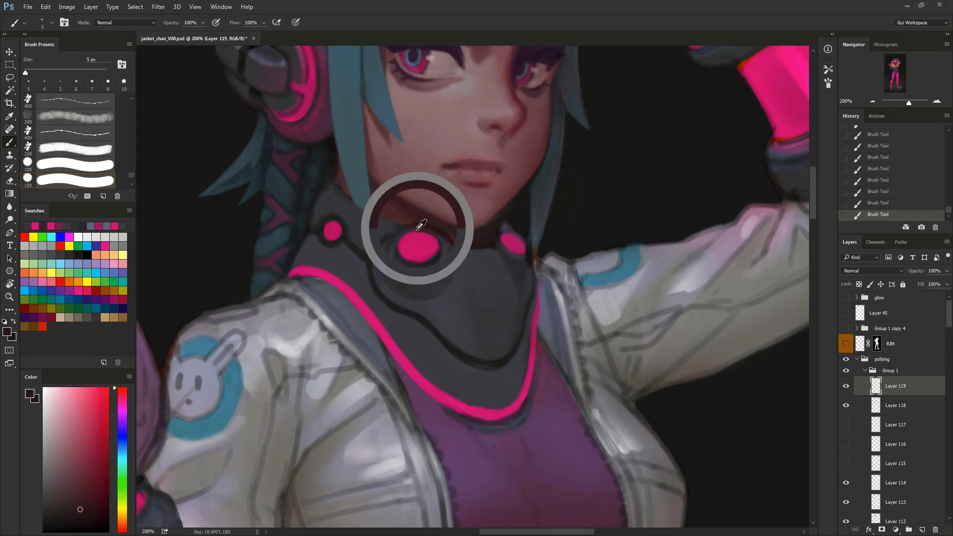
pyautogui.keyDown('alt'); pyautogui.click(342, 197); pyautogui.keyUp('alt')
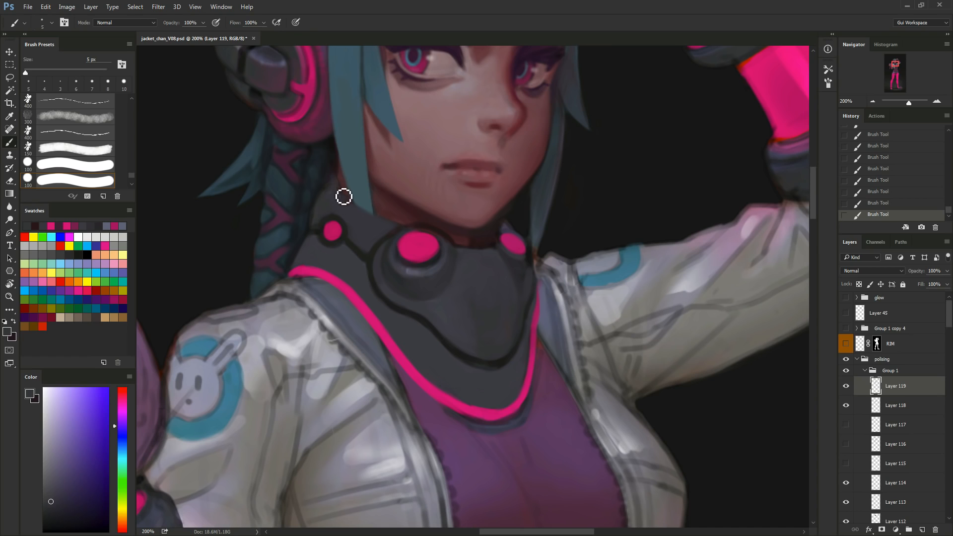
pyautogui.keyDown('alt'); pyautogui.click(341, 203); pyautogui.keyUp('alt')
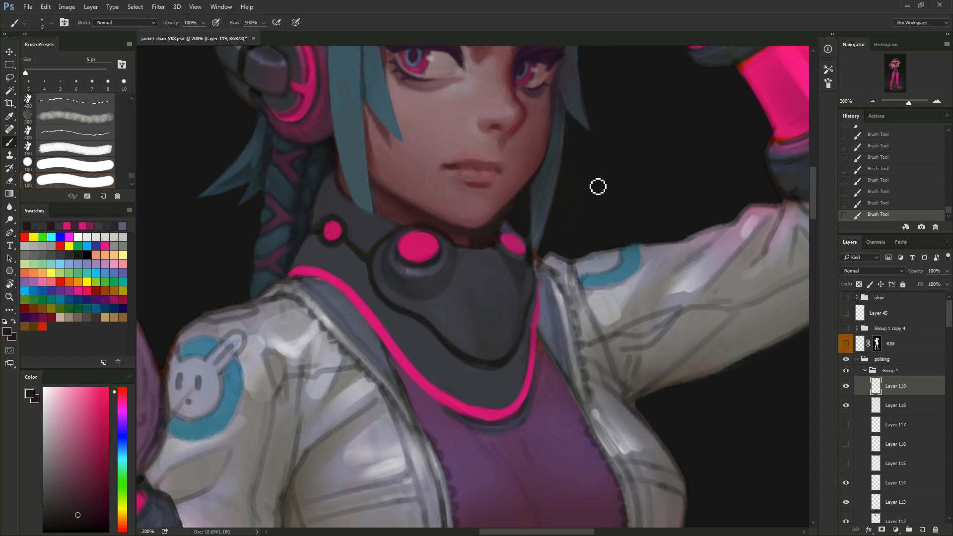
# Rework the short seam from the small pink light to the collar's outer edge in sampled grey and near-black with a 5 px brush.
pyautogui.keyDown('alt'); pyautogui.click(315, 252); pyautogui.keyUp('alt')
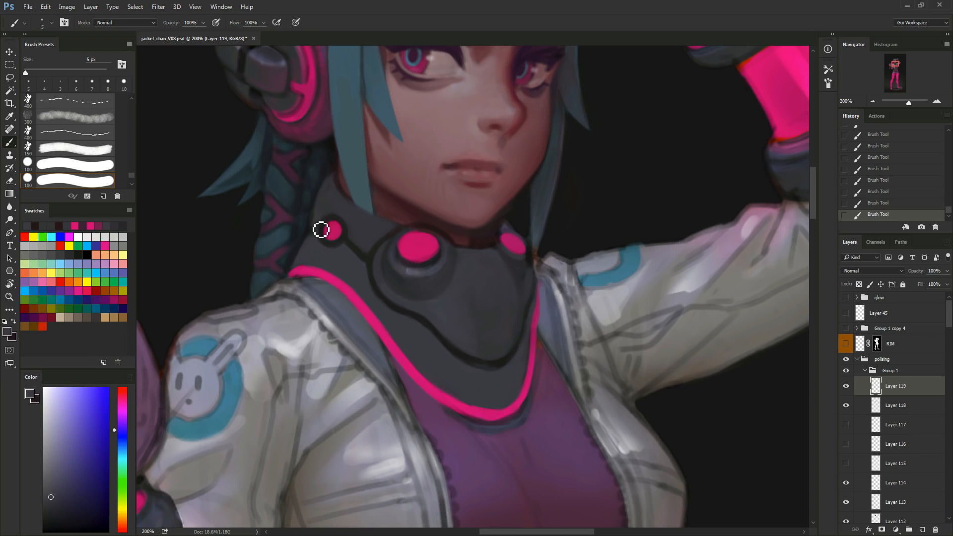
pyautogui.keyDown('alt'); pyautogui.click(322, 235); pyautogui.keyUp('alt')
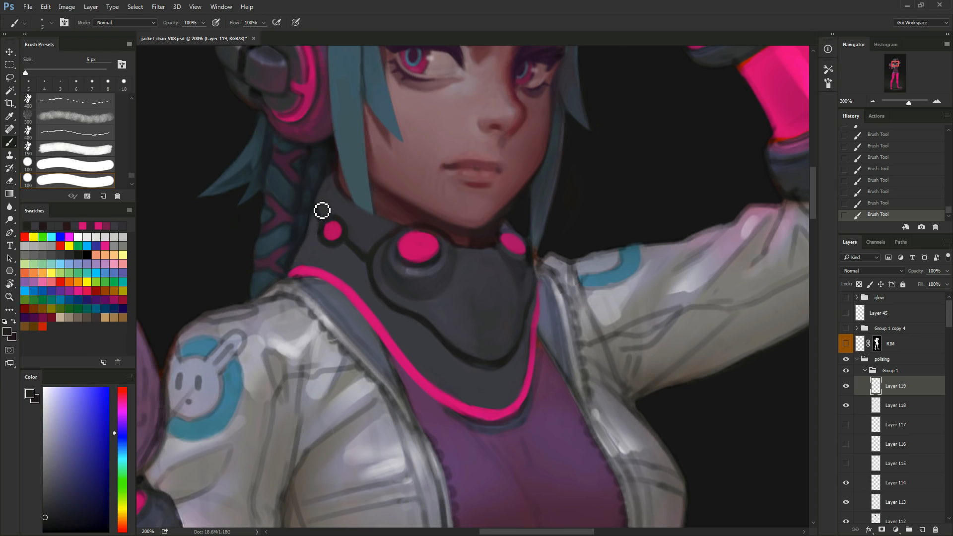
pyautogui.keyDown('alt'); pyautogui.click(328, 221); pyautogui.keyUp('alt')
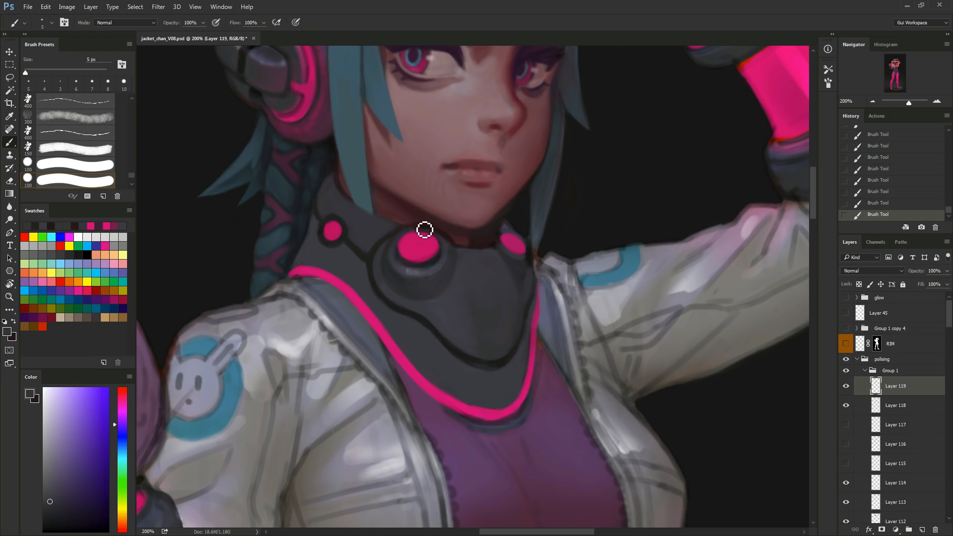
# Clean up the collar's outer edge by the braid and its top rim beside the large pink light in sampled dark tones with a 5 px brush.
pyautogui.keyDown('alt'); pyautogui.click(305, 243); pyautogui.keyUp('alt')
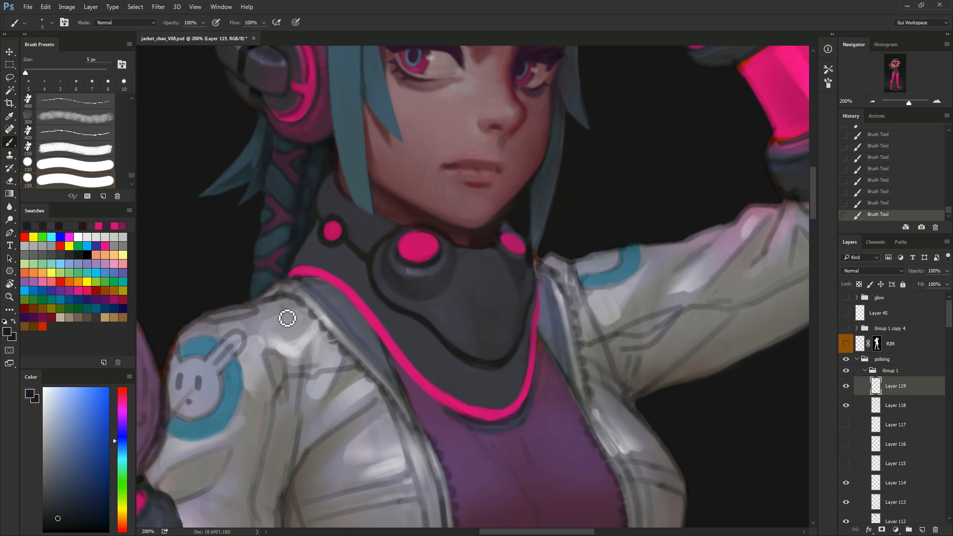
pyautogui.keyDown('alt'); pyautogui.click(434, 222); pyautogui.keyUp('alt')
pyautogui.keyDown('alt'); pyautogui.click(455, 240); pyautogui.keyUp('alt')
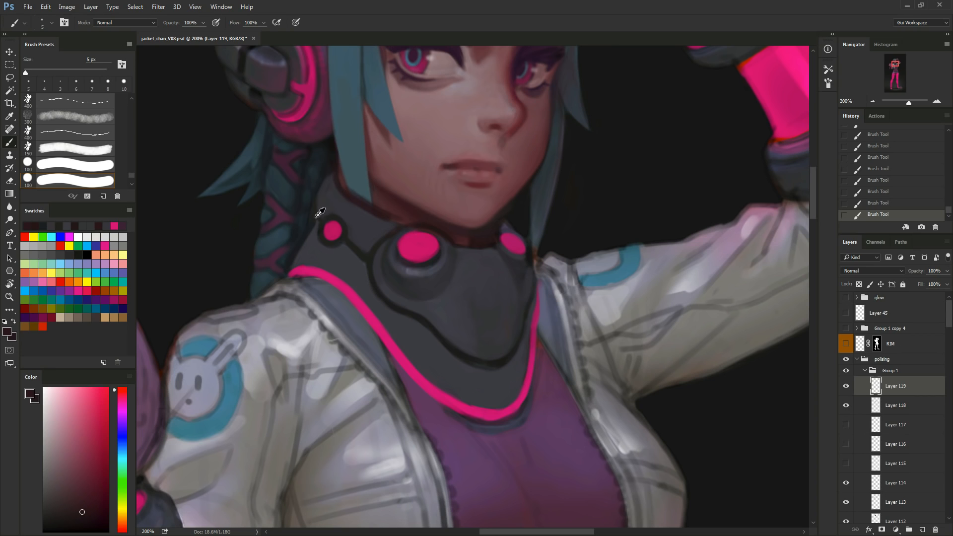
# Try to redraw the collar's outer edge above the small pink light in sampled near-black with a 5 px brush.
pyautogui.keyDown('alt'); pyautogui.click(323, 198); pyautogui.keyUp('alt')
pyautogui.keyDown('alt'); pyautogui.click(331, 171); pyautogui.keyUp('alt')
pyautogui.moveTo(322, 214); pyautogui.dragTo(334, 182)
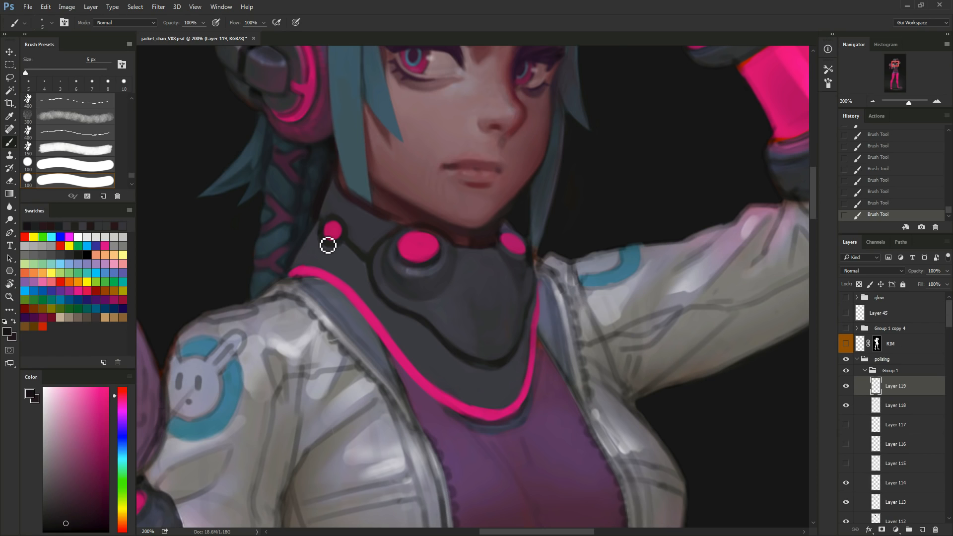
pyautogui.hotkey('ctrl', 'alt', 'z')
pyautogui.hotkey('ctrl', 'alt', 'z')
# Reshape the collar's upper outer corner between the small pink light and the hair in sampled near-black and grey with a 5 px brush.
pyautogui.keyDown('alt'); pyautogui.click(322, 188); pyautogui.keyUp('alt')
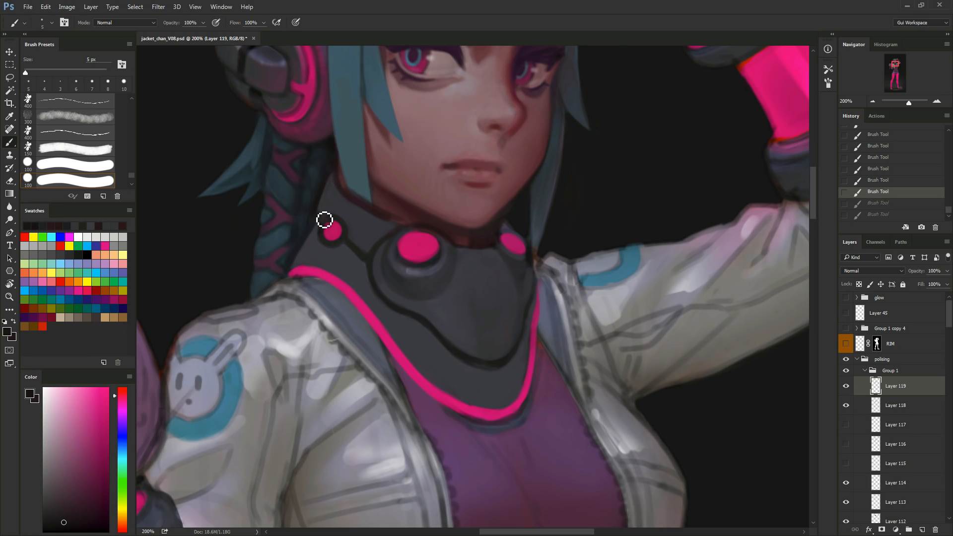
pyautogui.moveTo(323, 219); pyautogui.dragTo(336, 186)
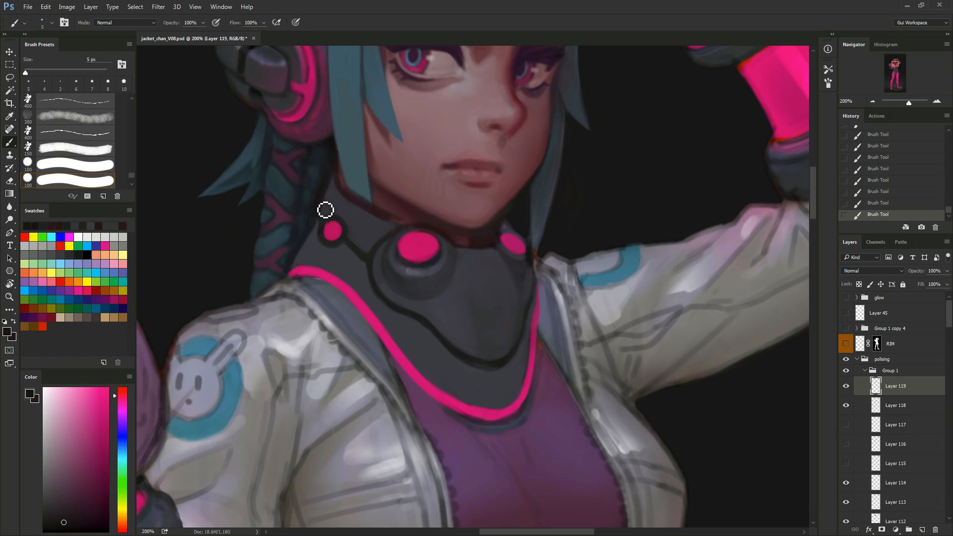
pyautogui.keyDown('alt'); pyautogui.click(320, 242); pyautogui.keyUp('alt')
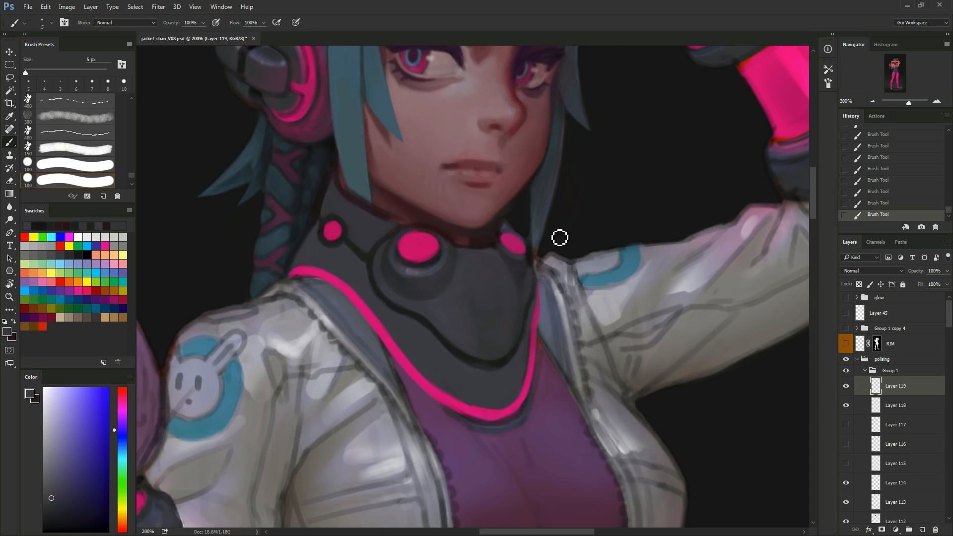
pyautogui.keyDown('alt'); pyautogui.click(324, 194); pyautogui.keyUp('alt')
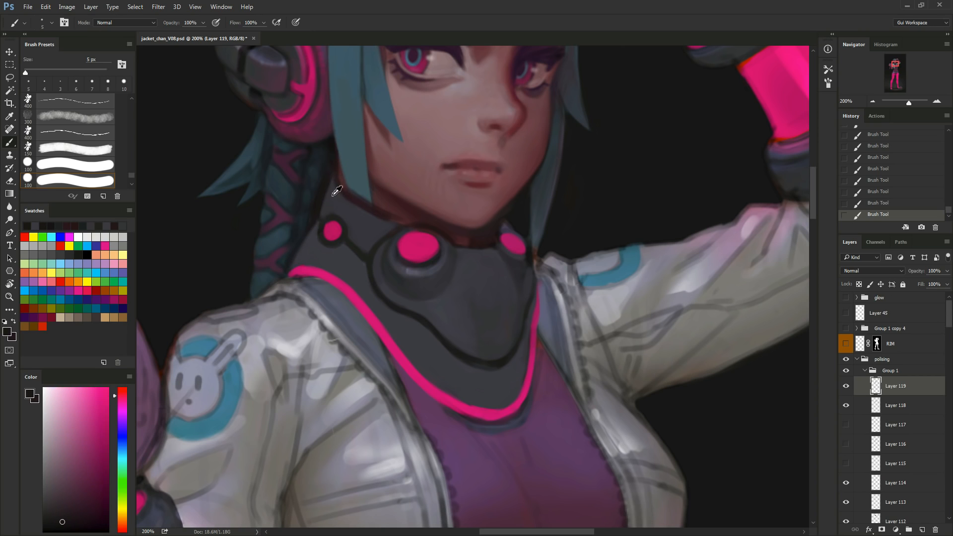
pyautogui.keyDown('alt'); pyautogui.click(331, 196); pyautogui.keyUp('alt')
pyautogui.keyDown('alt'); pyautogui.click(322, 193); pyautogui.keyUp('alt')
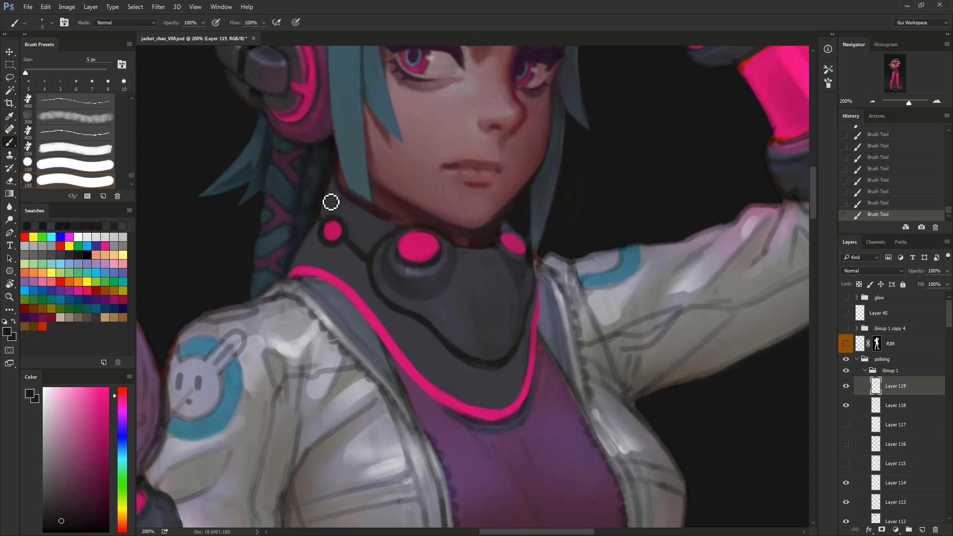
pyautogui.keyDown('alt'); pyautogui.click(339, 179); pyautogui.keyUp('alt')
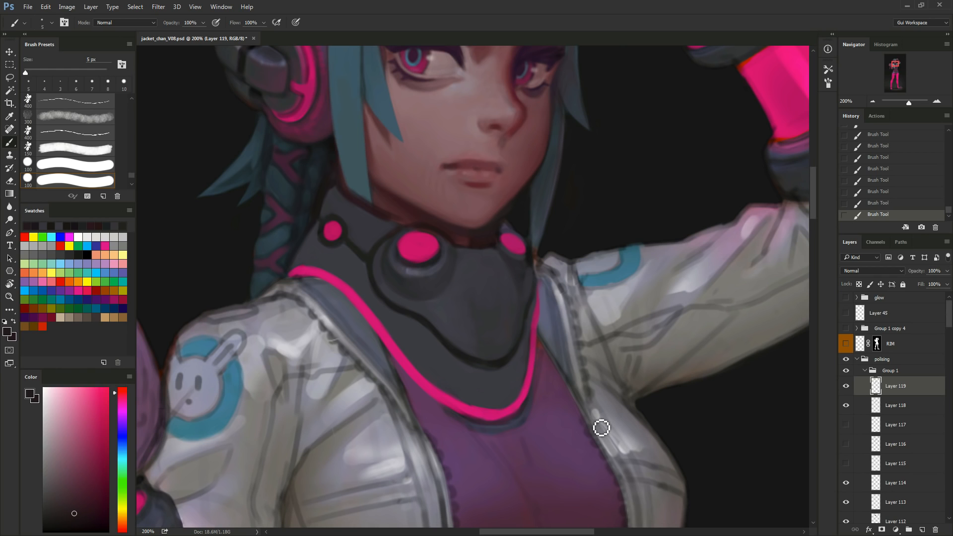
# Smooth the collar's grey surface around the dark front seam with 5 px and 7 px brushes, and add a new layer above Layer 119.
pyautogui.moveTo(592, 449); pyautogui.dragTo(586, 479)
pyautogui.keyDown('alt'); pyautogui.click(518, 339); pyautogui.keyUp('alt')
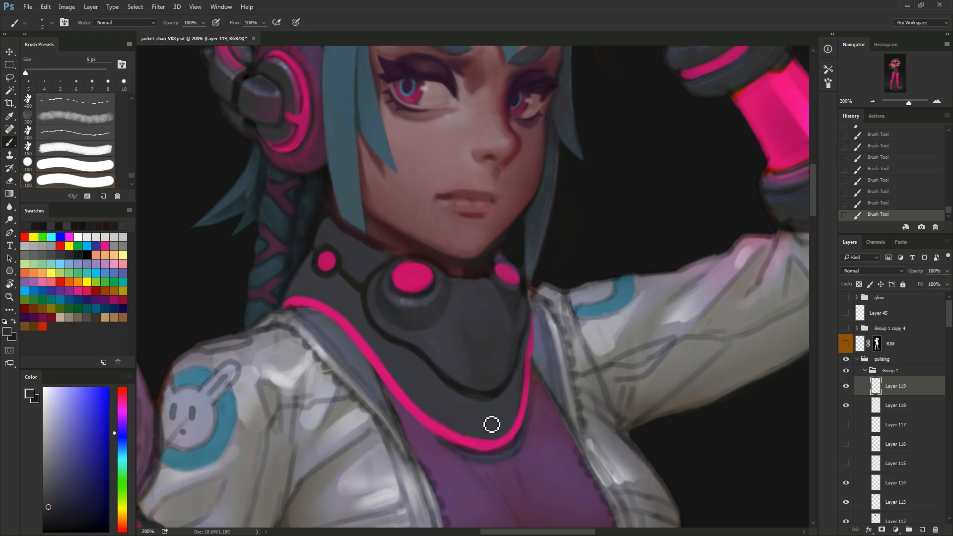
pyautogui.moveTo(631, 457); pyautogui.dragTo(652, 435)
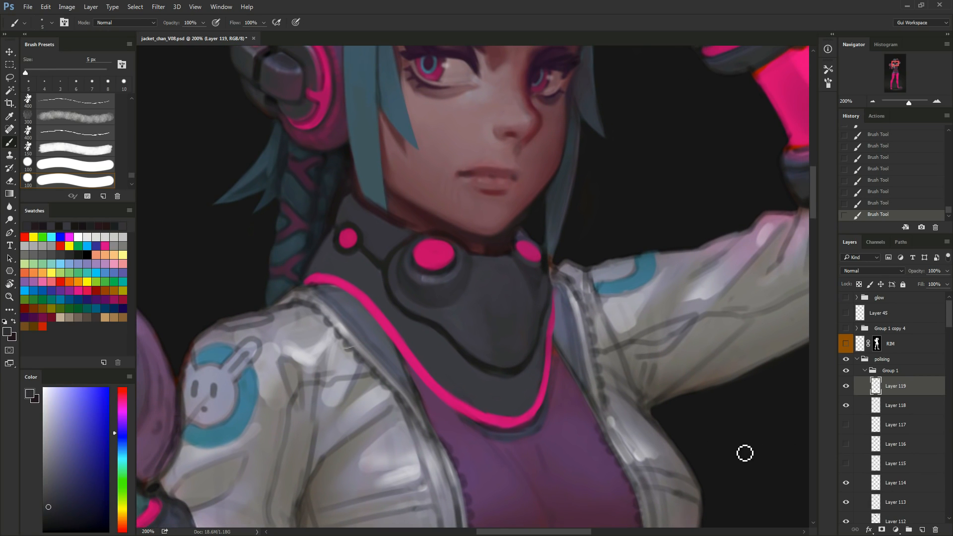
pyautogui.keyDown('alt'); pyautogui.click(419, 342); pyautogui.keyUp('alt')
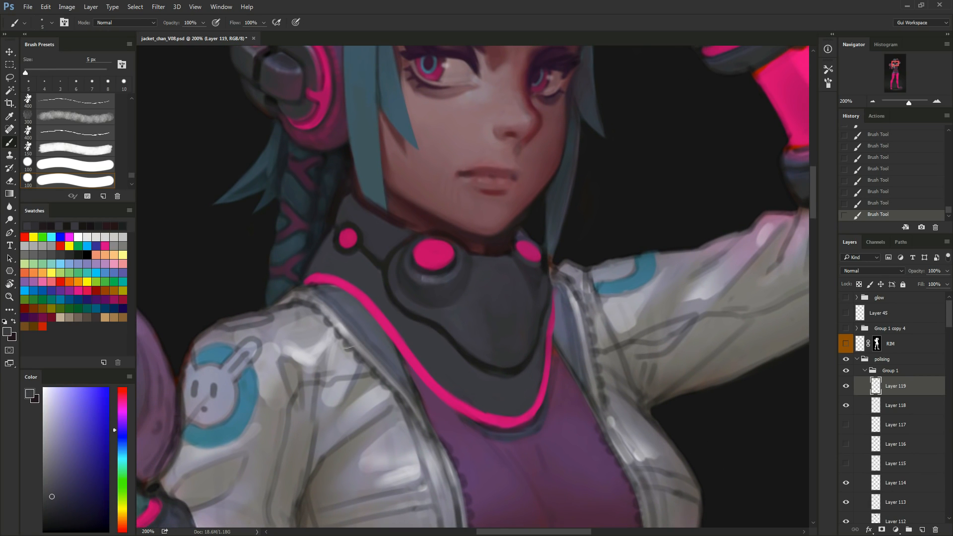
pyautogui.keyDown('alt'); pyautogui.click(445, 318); pyautogui.keyUp('alt')
pyautogui.press(']')
pyautogui.press(']')
pyautogui.moveTo(422, 345); pyautogui.dragTo(412, 331)
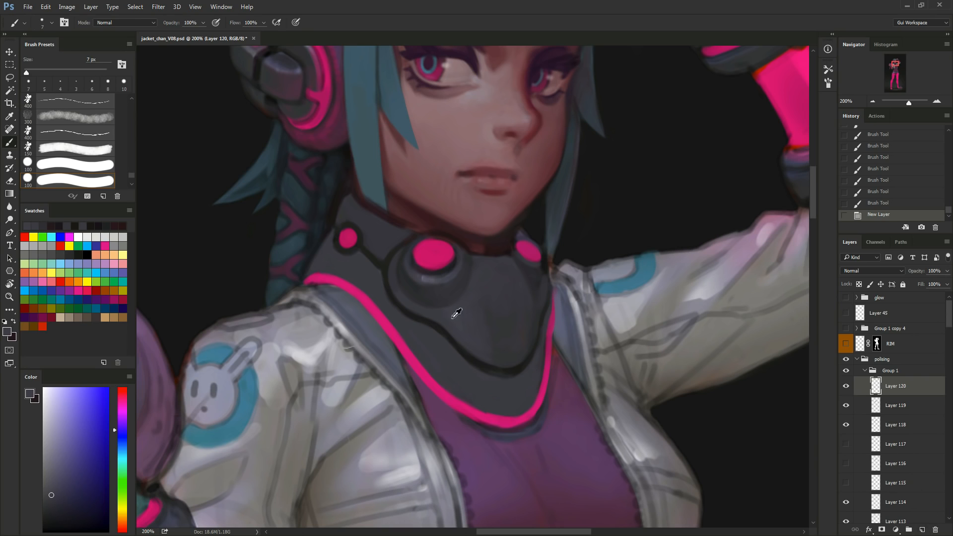
# Try a dark patch with a lighter grey bar below it on the collar's front panel using sampled greys and a 15 px brush.
pyautogui.keyDown('alt'); pyautogui.click(437, 300); pyautogui.keyUp('alt')
pyautogui.press(']')
pyautogui.press(']')
pyautogui.press(']')
pyautogui.press(']')
pyautogui.press(']')
pyautogui.press(']')
pyautogui.press('[')
pyautogui.press('[')
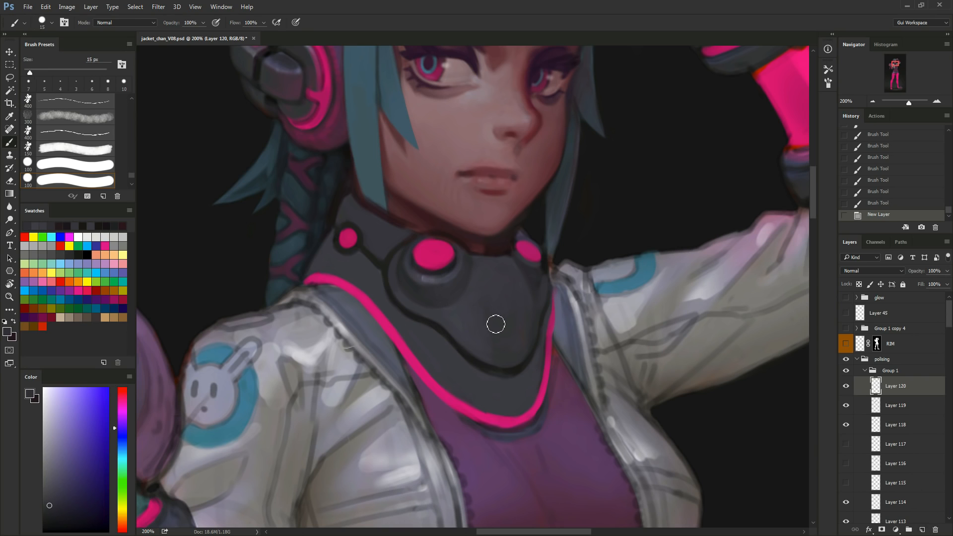
pyautogui.keyDown('alt'); pyautogui.click(405, 271); pyautogui.keyUp('alt')
pyautogui.moveTo(511, 306); pyautogui.dragTo(492, 308)
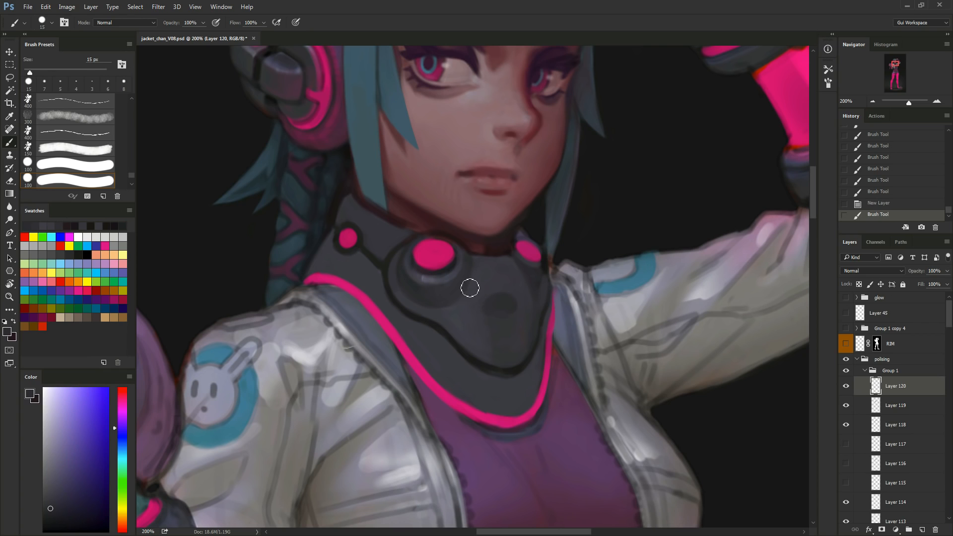
pyautogui.keyDown('alt'); pyautogui.click(440, 281); pyautogui.keyUp('alt')
pyautogui.click(514, 324)
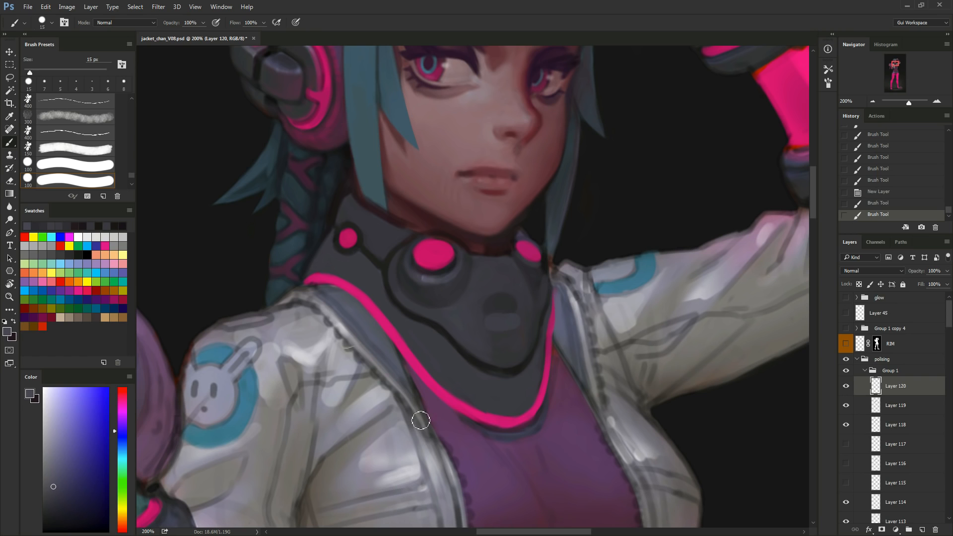
# Check the trial marks on the figure at 66.67% zoom, and undo both of them.
pyautogui.click(871, 102)
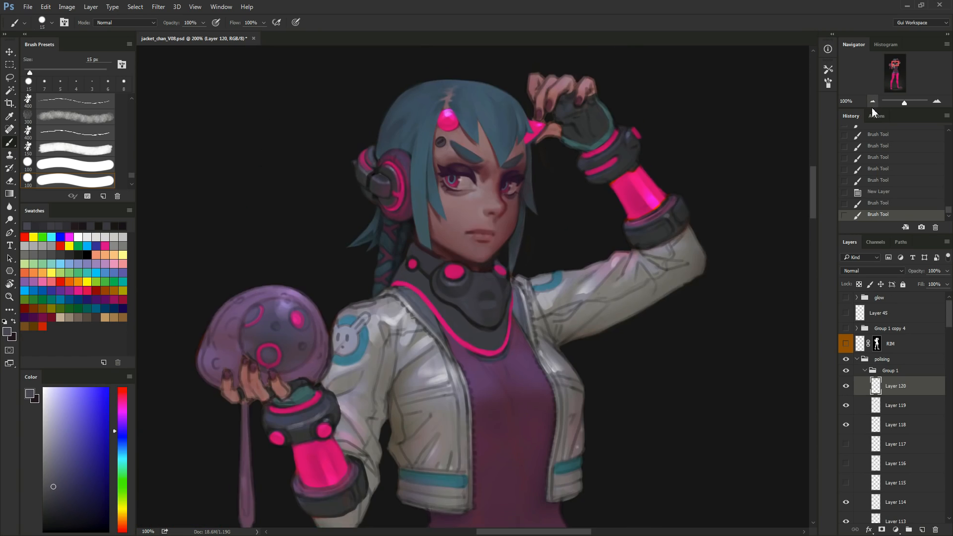
pyautogui.click(871, 104)
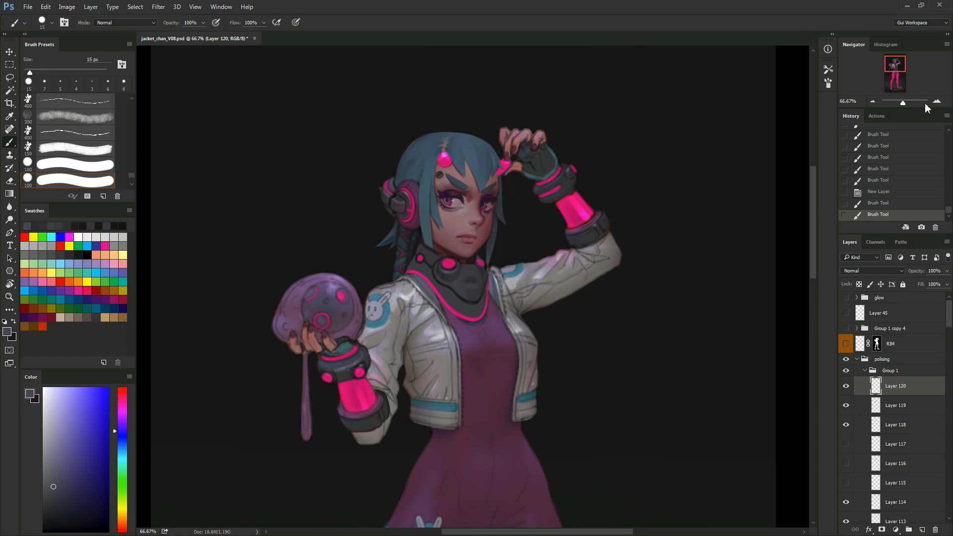
pyautogui.click(937, 101)
pyautogui.click(937, 101)
pyautogui.hotkey('ctrl', 'alt', 'z')
pyautogui.hotkey('ctrl', 'alt', 'z')
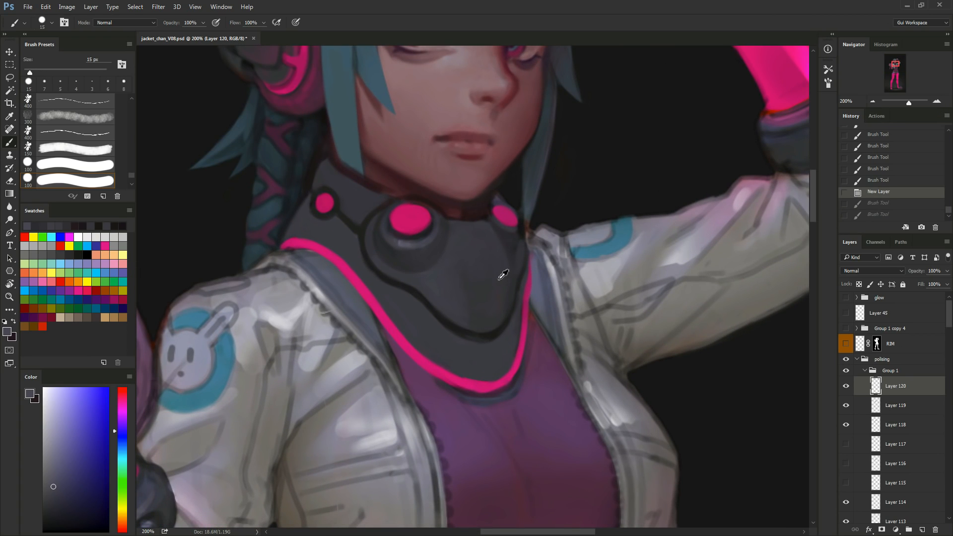
# Block in a darker vertical panel on the collar's front, continuing below the seam to the pink strip, with 25 px and 15 px brushes.
pyautogui.keyDown('alt'); pyautogui.click(421, 262); pyautogui.keyUp('alt')
pyautogui.press(']')
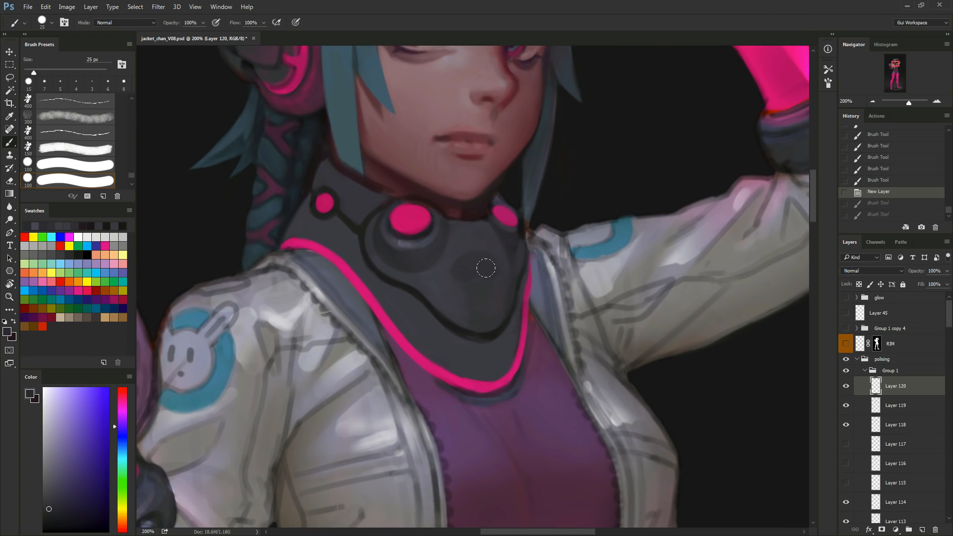
pyautogui.moveTo(458, 277); pyautogui.dragTo(495, 267)
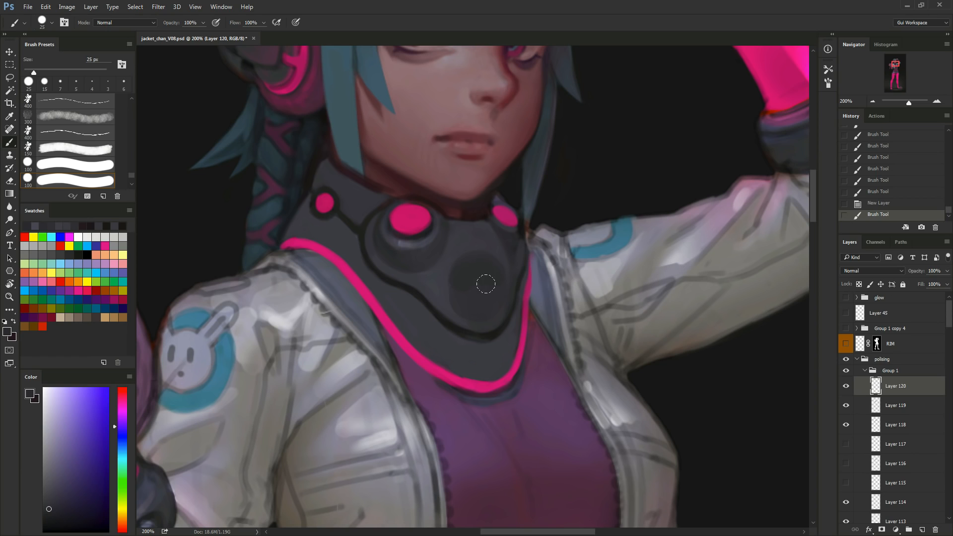
pyautogui.moveTo(457, 288); pyautogui.dragTo(470, 311)
pyautogui.press('[')
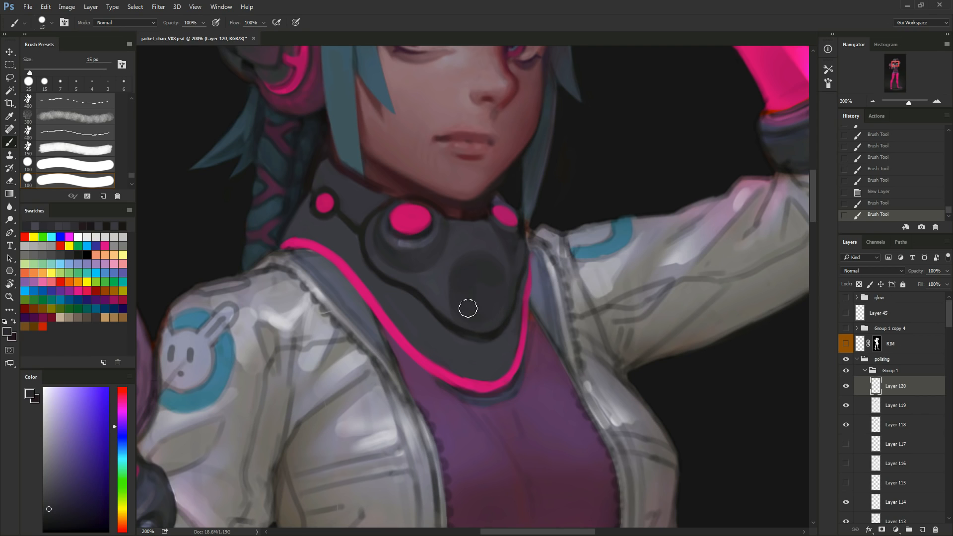
pyautogui.moveTo(491, 282); pyautogui.dragTo(486, 324)
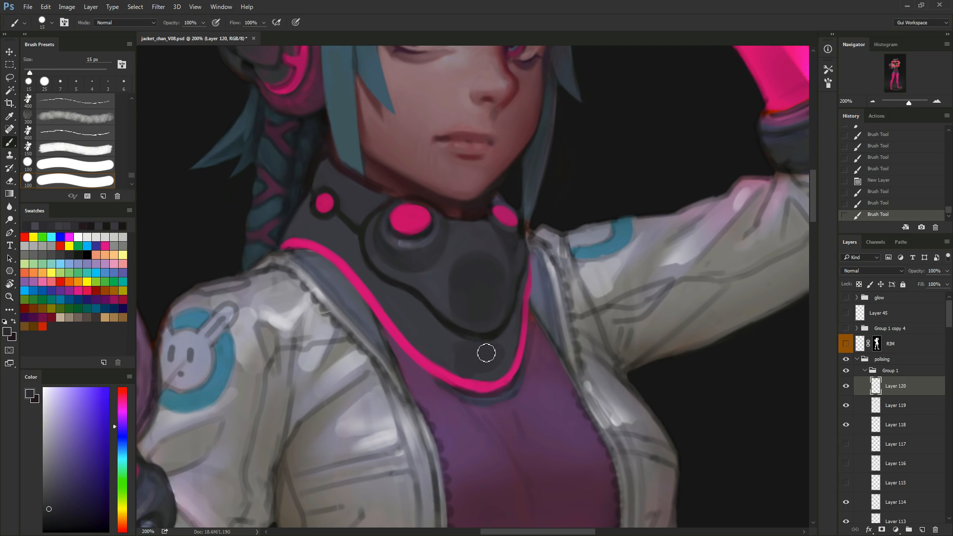
pyautogui.moveTo(486, 353)
pyautogui.mouseDown()
pyautogui.moveTo(496, 336)
pyautogui.moveTo(482, 338)
pyautogui.moveTo(505, 336)
pyautogui.moveTo(492, 344)
pyautogui.moveTo(503, 344)
pyautogui.mouseUp()
# Flatten the front seam into a straight section across the dark panel in sampled near-black and greys with a 7 px brush.
pyautogui.press('[')
pyautogui.keyDown('alt'); pyautogui.click(468, 335); pyautogui.keyUp('alt')
pyautogui.keyDown('alt'); pyautogui.click(456, 327); pyautogui.keyUp('alt')
pyautogui.keyDown('alt'); pyautogui.click(472, 342); pyautogui.keyUp('alt')
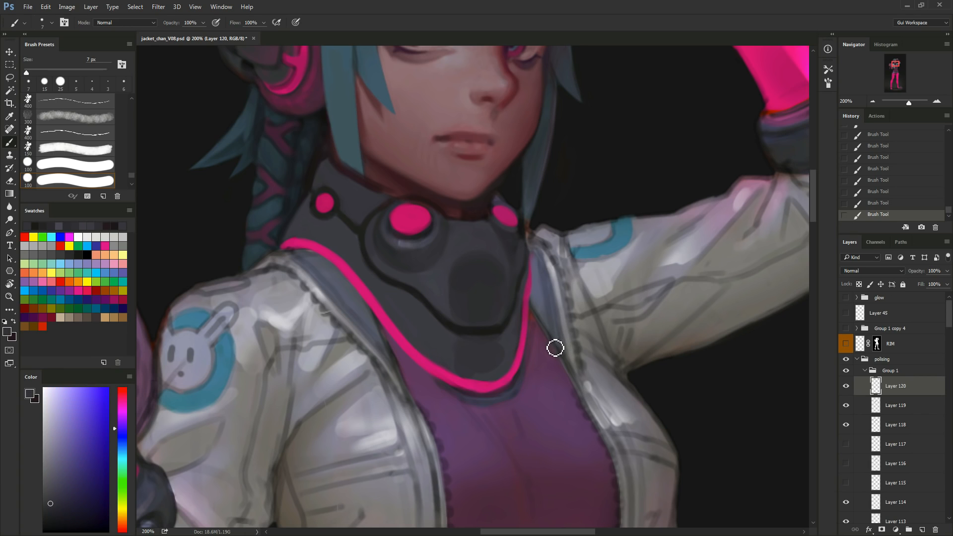
# Define the side edge and lower corner of the dark panel above the seam in sampled dark grey with a 9 px brush.
pyautogui.keyDown('alt'); pyautogui.click(458, 292); pyautogui.keyUp('alt')
pyautogui.press(']')
pyautogui.press(']')
pyautogui.moveTo(450, 270); pyautogui.dragTo(454, 276)
pyautogui.keyDown('alt'); pyautogui.click(458, 291); pyautogui.keyUp('alt')
pyautogui.moveTo(459, 321); pyautogui.dragTo(463, 327)
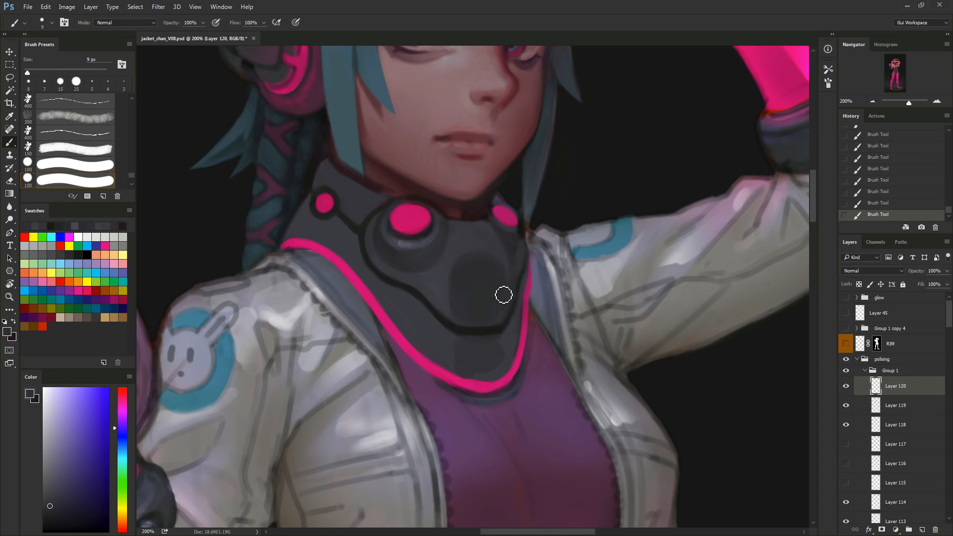
# Square up the dark patch below the seam in sampled grey and retouch the strip's lowest point in sampled pink with a 9 px brush.
pyautogui.keyDown('alt'); pyautogui.click(461, 364); pyautogui.keyUp('alt')
pyautogui.moveTo(464, 360); pyautogui.dragTo(460, 351)
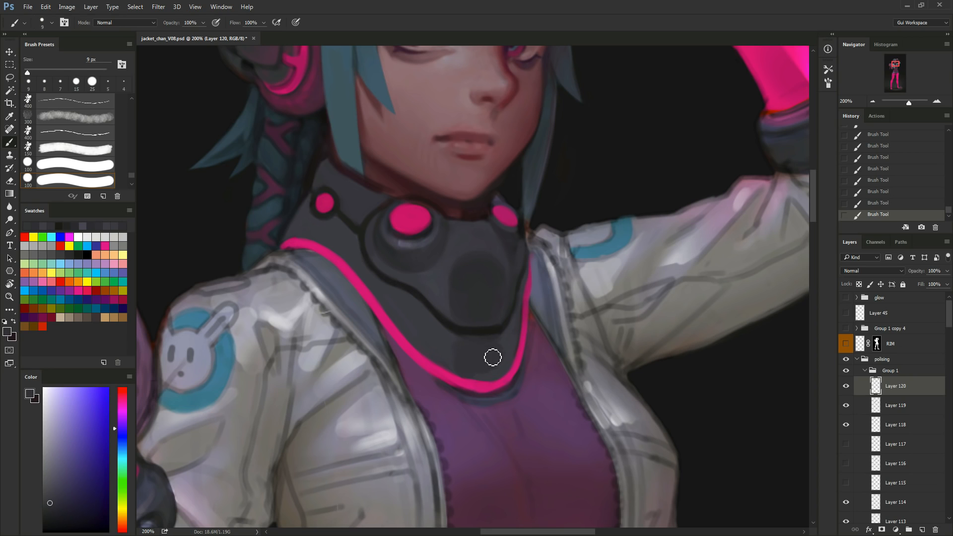
pyautogui.keyDown('alt'); pyautogui.click(478, 377); pyautogui.keyUp('alt')
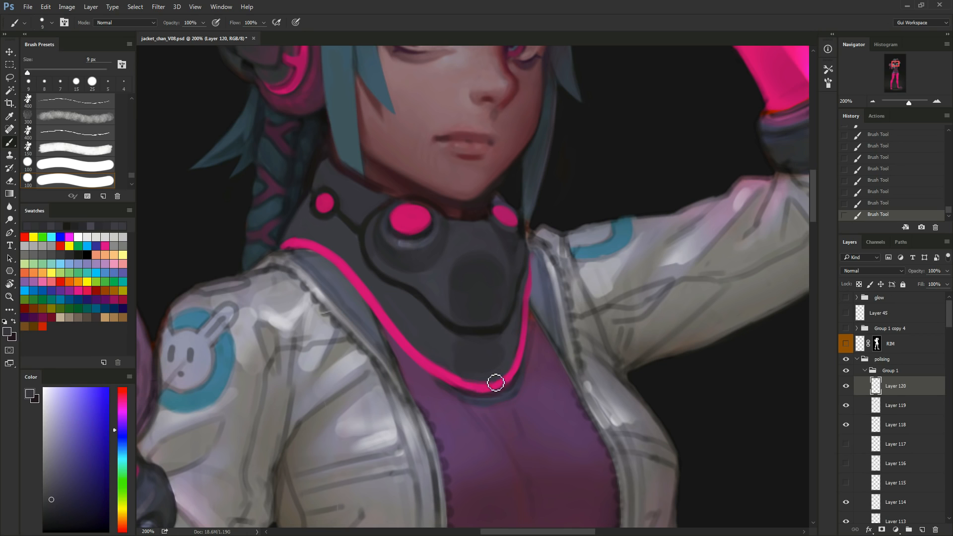
pyautogui.keyDown('alt'); pyautogui.click(484, 380); pyautogui.keyUp('alt')
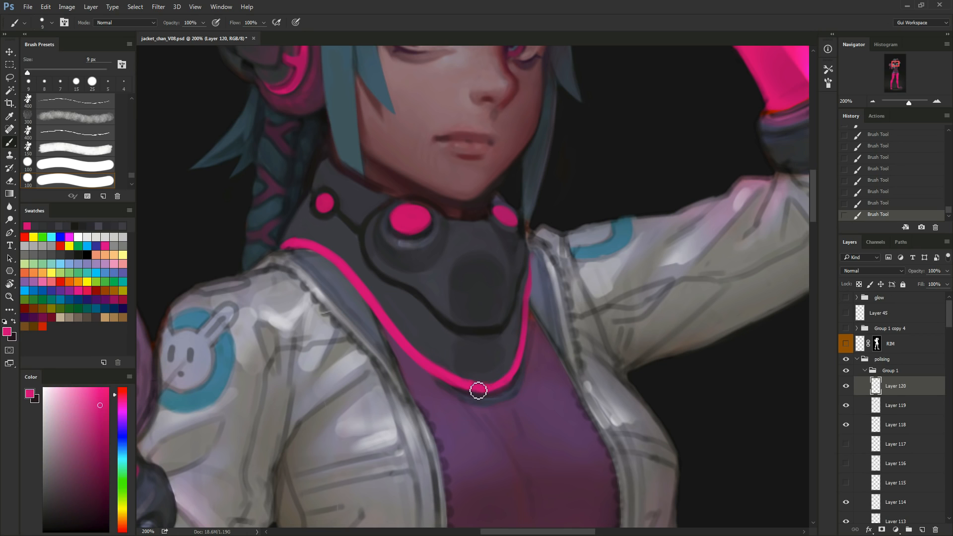
# Refine the contours and shading of the front panel's upper and lower parts in sampled greys with a 9 px brush.
pyautogui.moveTo(561, 372); pyautogui.dragTo(595, 418)
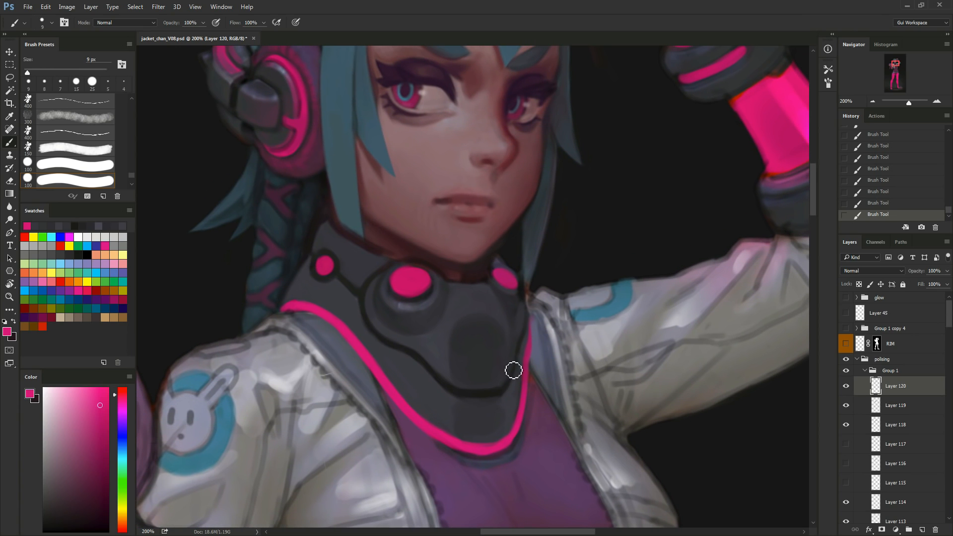
pyautogui.keyDown('alt'); pyautogui.click(455, 414); pyautogui.keyUp('alt')
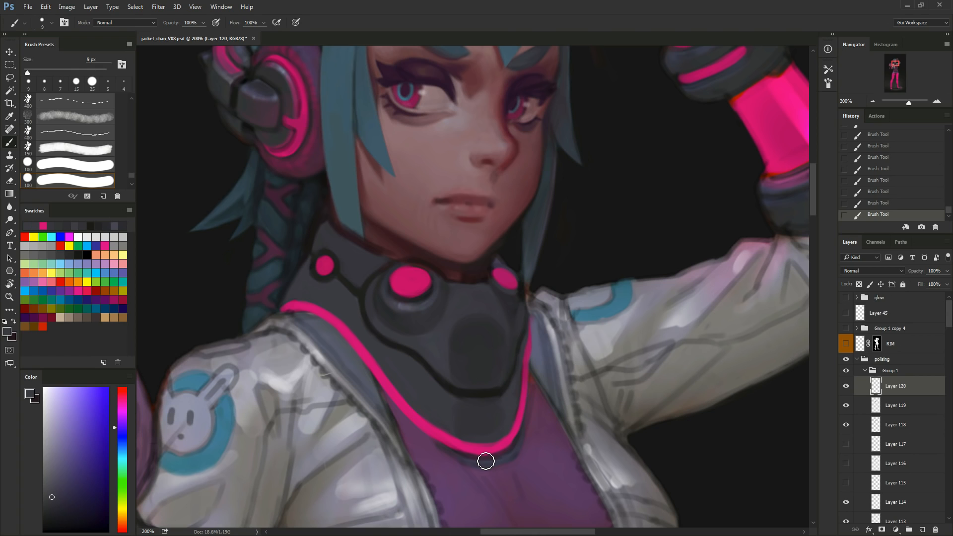
pyautogui.keyDown('alt'); pyautogui.click(488, 364); pyautogui.keyUp('alt')
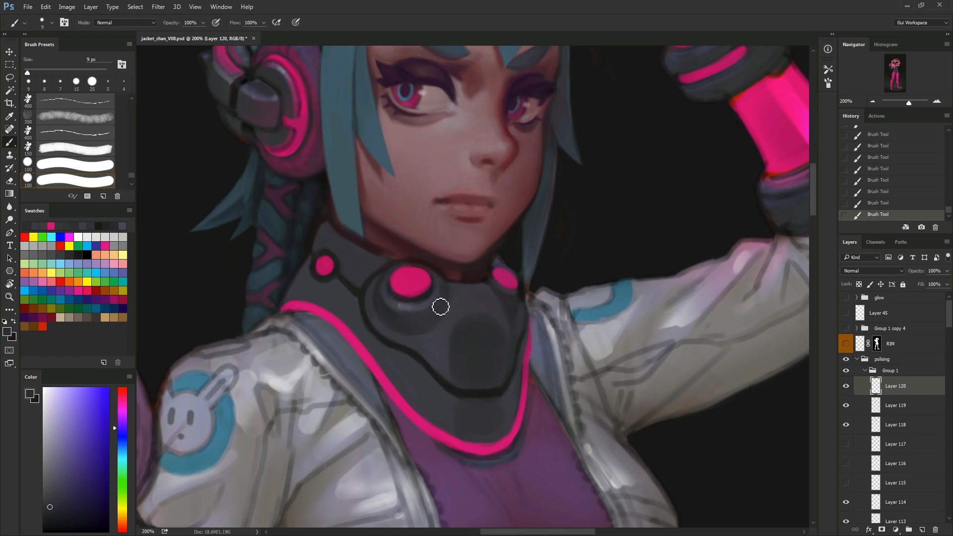
# Redefine the collar's edge where it meets the hair and braid in sampled grey and near-black with 9 px and 6 px brushes.
pyautogui.keyDown('alt'); pyautogui.click(329, 225); pyautogui.keyUp('alt')
pyautogui.keyDown('alt'); pyautogui.click(325, 231); pyautogui.keyUp('alt')
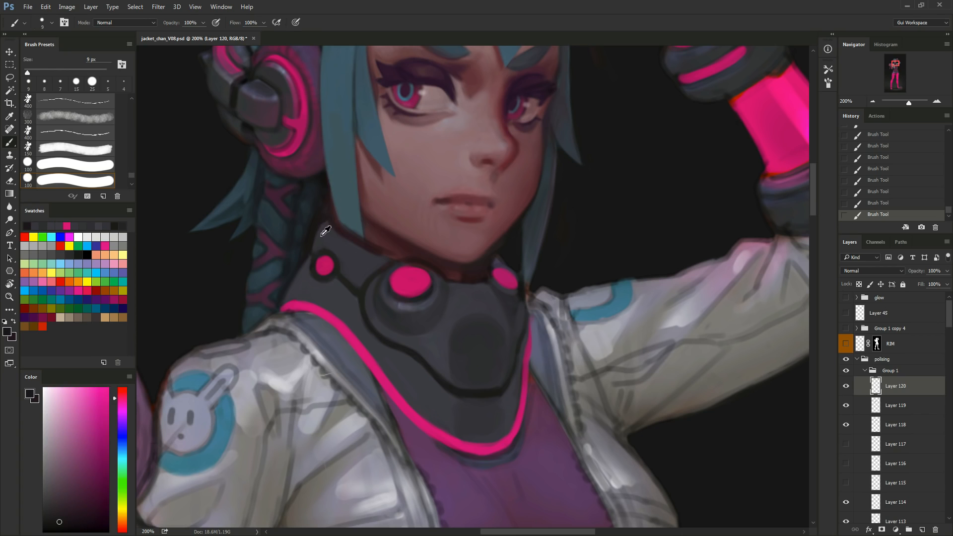
pyautogui.keyDown('alt'); pyautogui.click(321, 229); pyautogui.keyUp('alt')
pyautogui.keyDown('alt'); pyautogui.click(325, 231); pyautogui.keyUp('alt')
pyautogui.press('[')
pyautogui.press('[')
pyautogui.press('[')
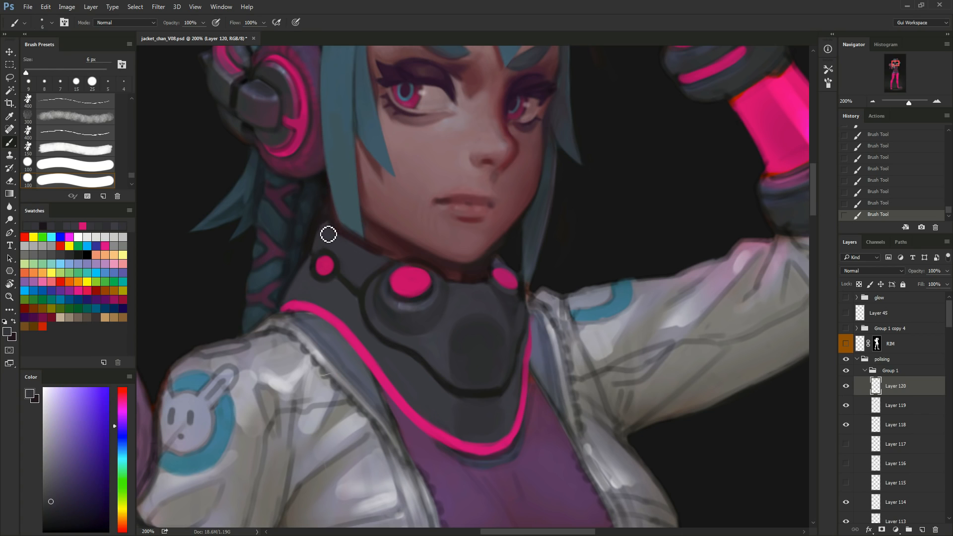
pyautogui.moveTo(331, 228)
pyautogui.mouseDown()
pyautogui.moveTo(318, 245)
pyautogui.moveTo(336, 203)
pyautogui.moveTo(340, 228)
pyautogui.moveTo(329, 225)
pyautogui.moveTo(337, 220)
pyautogui.moveTo(318, 250)
pyautogui.mouseUp()
pyautogui.keyDown('alt'); pyautogui.click(325, 224); pyautogui.keyUp('alt')
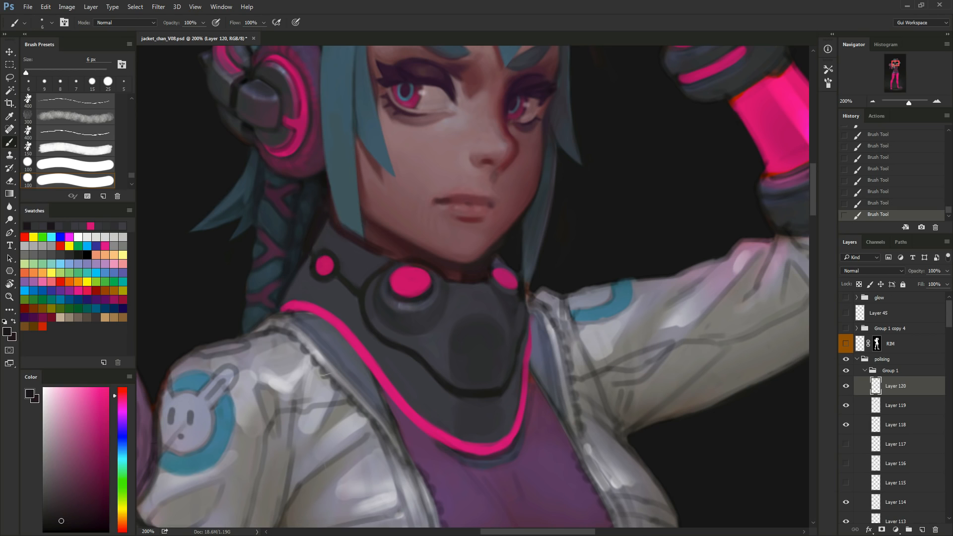
pyautogui.keyDown('alt'); pyautogui.click(335, 212); pyautogui.keyUp('alt')
pyautogui.moveTo(599, 468); pyautogui.dragTo(613, 450)
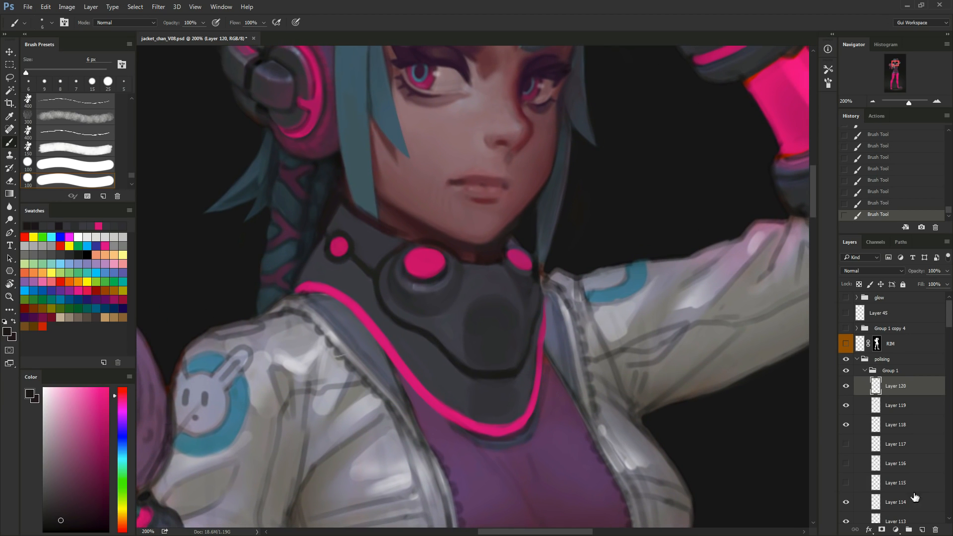
# Add a new layer and paint small highlights on the large pink button's housing in blue-grey sampled from the forearm cuff.
pyautogui.click(922, 531)
pyautogui.moveTo(337, 411)
pyautogui.mouseDown()
pyautogui.moveTo(343, 385)
pyautogui.moveTo(463, 225)
pyautogui.mouseUp()
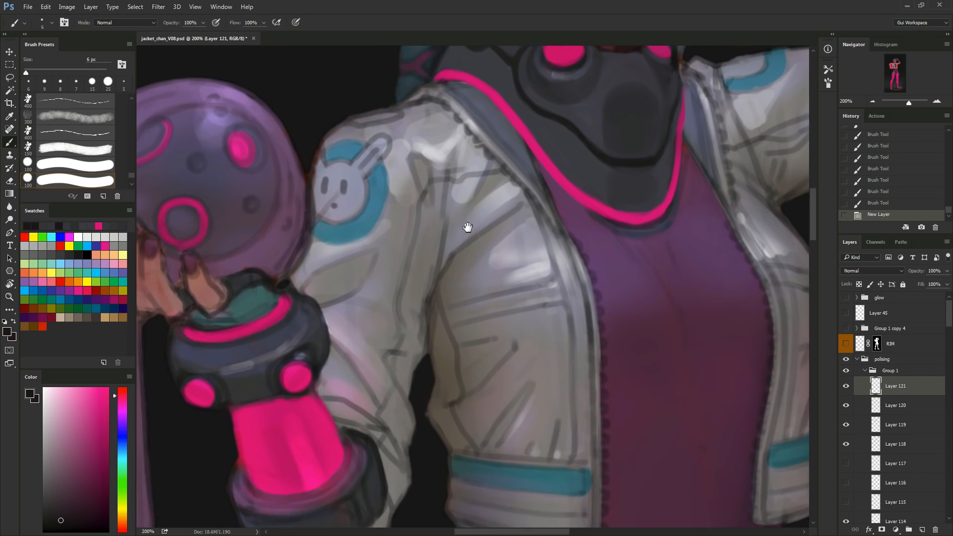
pyautogui.keyDown('alt'); pyautogui.click(306, 357); pyautogui.keyUp('alt')
pyautogui.moveTo(304, 357); pyautogui.dragTo(215, 472)
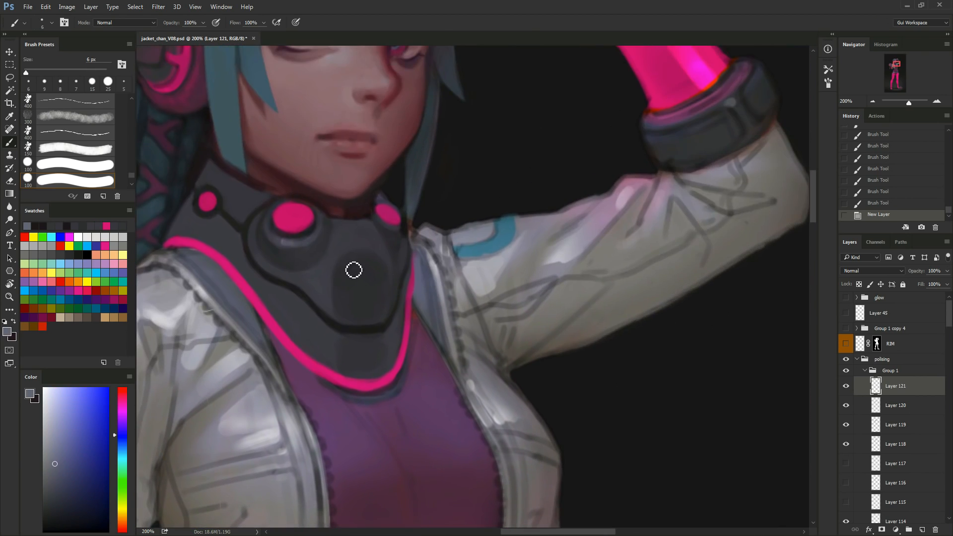
pyautogui.press('[')
pyautogui.moveTo(297, 299)
pyautogui.mouseDown()
pyautogui.moveTo(341, 342)
pyautogui.moveTo(353, 334)
pyautogui.moveTo(294, 297)
pyautogui.mouseUp()
pyautogui.press(']')
pyautogui.press(']')
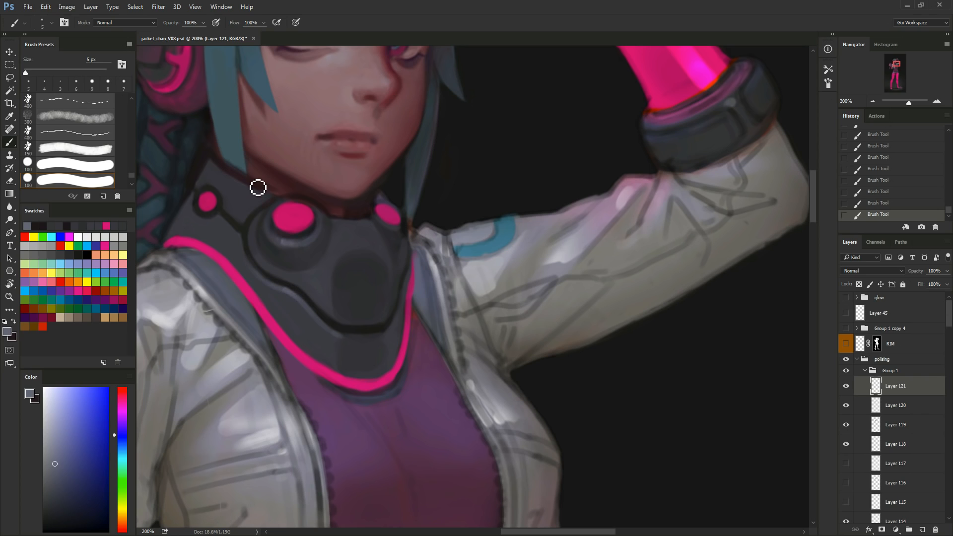
# Paint fine blue-grey highlights along the collar seam near the small side button with 4 px and 5 px brushes.
pyautogui.press('[')
pyautogui.moveTo(283, 201); pyautogui.dragTo(336, 248)
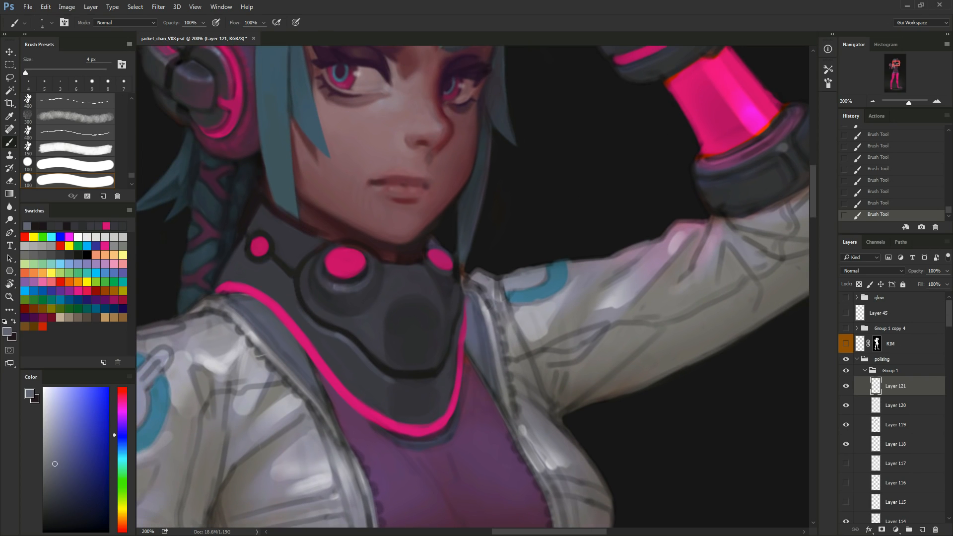
pyautogui.press(']')
pyautogui.moveTo(277, 268); pyautogui.dragTo(308, 324)
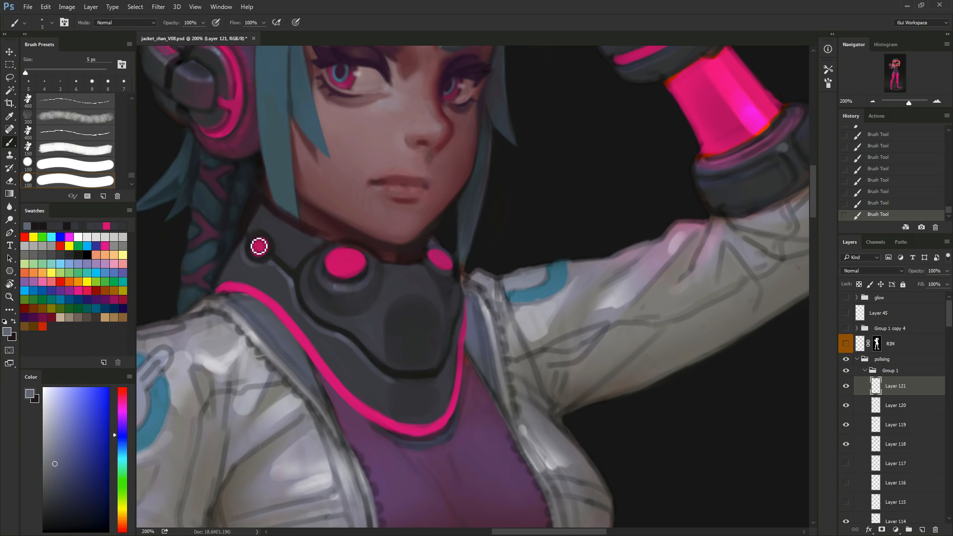
# Add thin blue-grey edge highlights beneath the dark seam across the collar's lower front with a 6 px brush.
pyautogui.moveTo(519, 321); pyautogui.dragTo(584, 301)
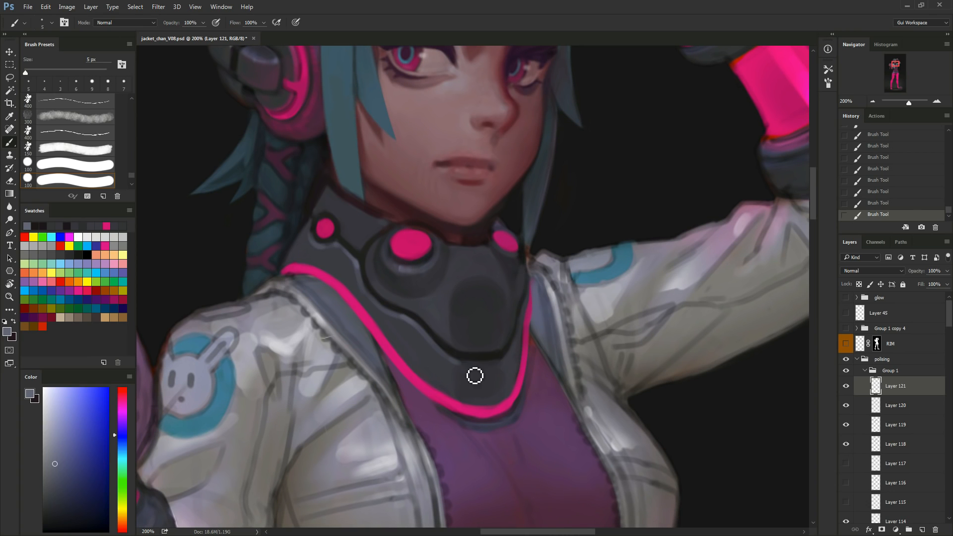
pyautogui.press(']')
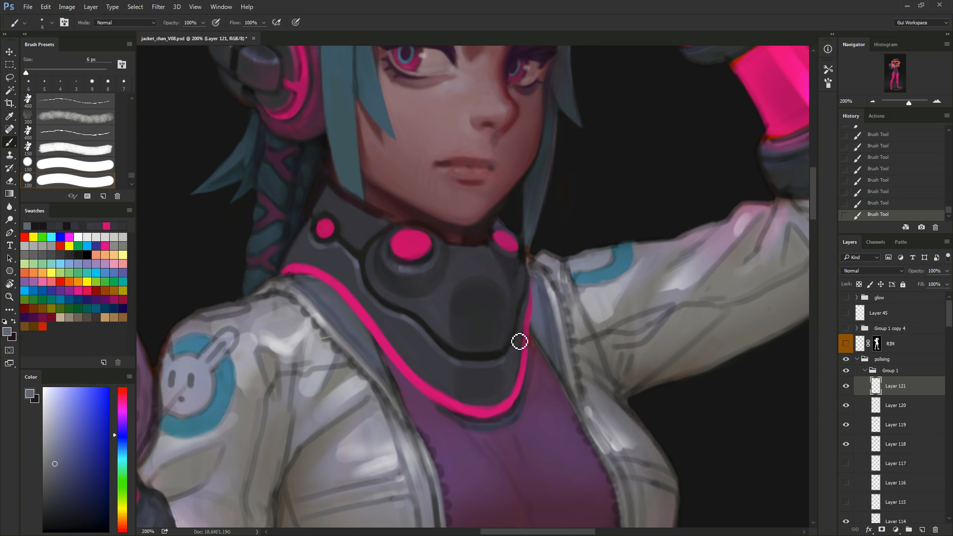
pyautogui.moveTo(519, 342); pyautogui.dragTo(536, 383)
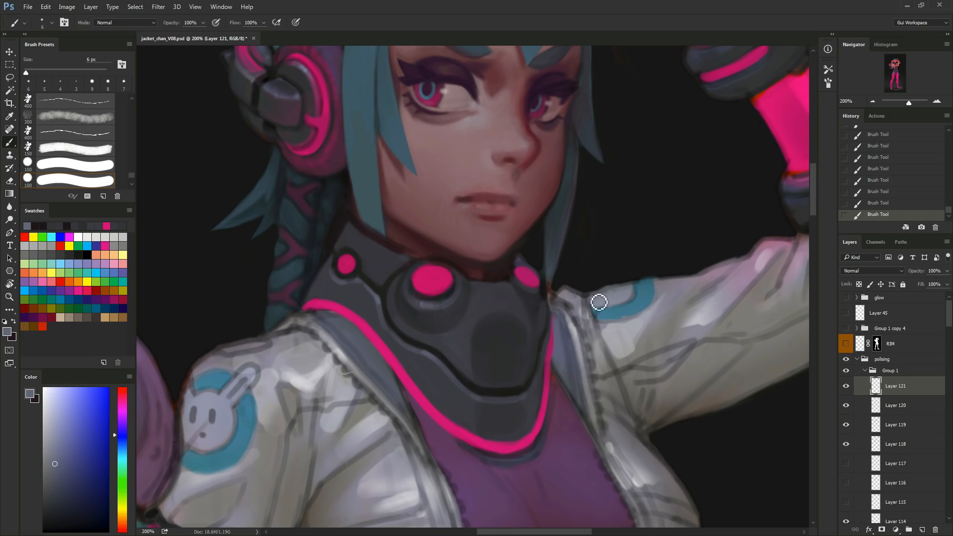
pyautogui.moveTo(586, 352); pyautogui.dragTo(581, 304)
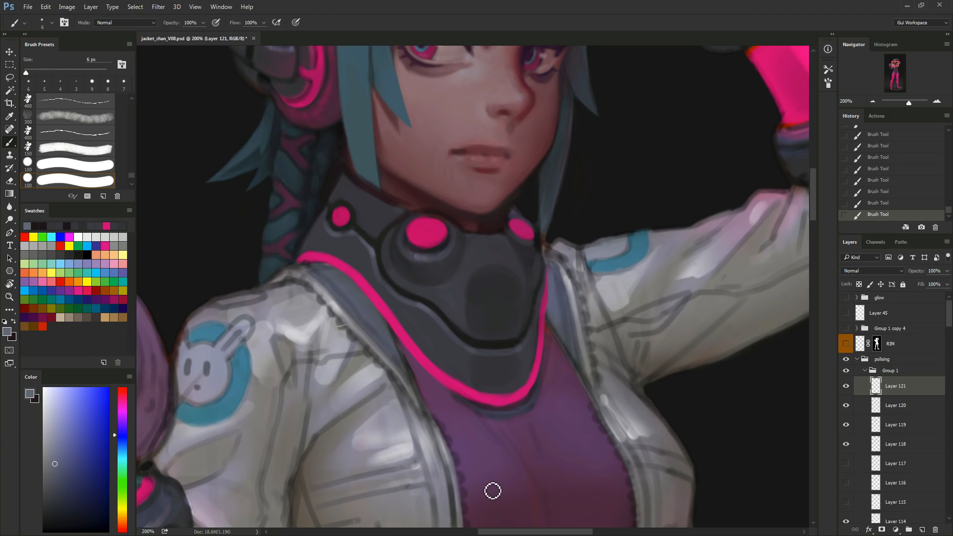
# Try a rounded light edge over the top of the dark front panel with a 7 px brush and undo the last strokes.
pyautogui.press(']')
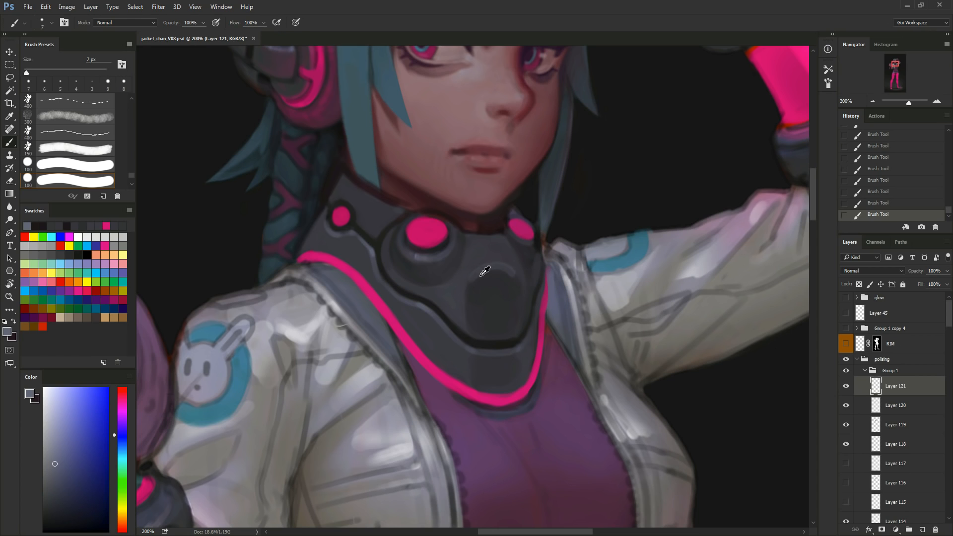
pyautogui.keyDown('alt'); pyautogui.click(487, 280); pyautogui.keyUp('alt')
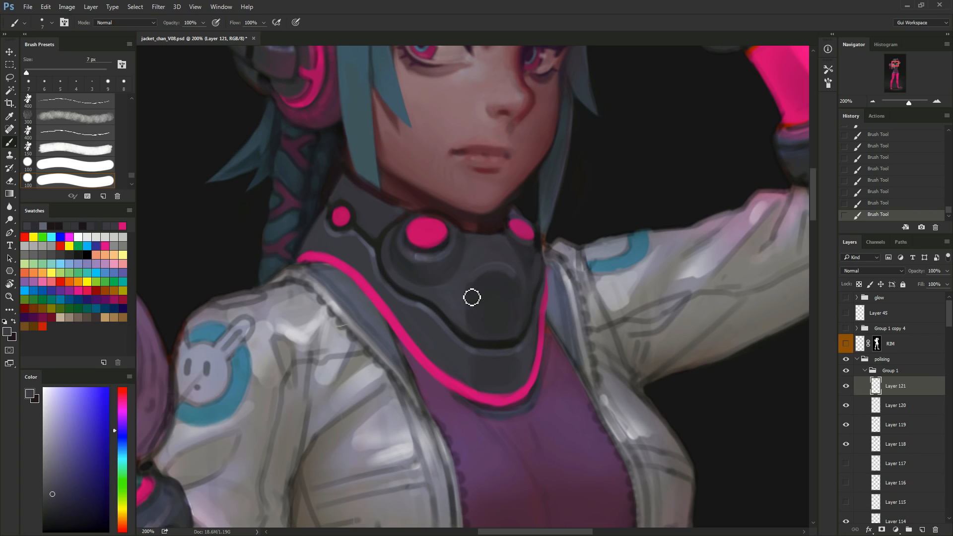
pyautogui.hotkey('ctrl', 'alt', 'z')
pyautogui.hotkey('ctrl', 'alt', 'z')
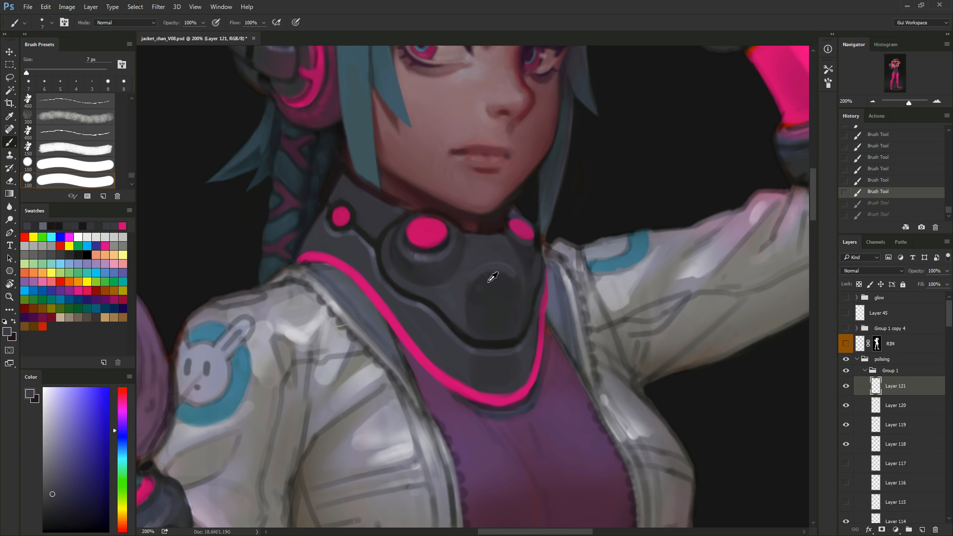
pyautogui.hotkey('ctrl', 'alt', 'z')
pyautogui.hotkey('ctrl', 'alt', 'z')
# Darken the area just beneath the panel's rounded top edge in sampled dark grey with a 7 px brush.
pyautogui.keyDown('alt'); pyautogui.click(486, 279); pyautogui.keyUp('alt')
pyautogui.moveTo(487, 285); pyautogui.dragTo(507, 280)
pyautogui.moveTo(500, 279); pyautogui.dragTo(519, 291)
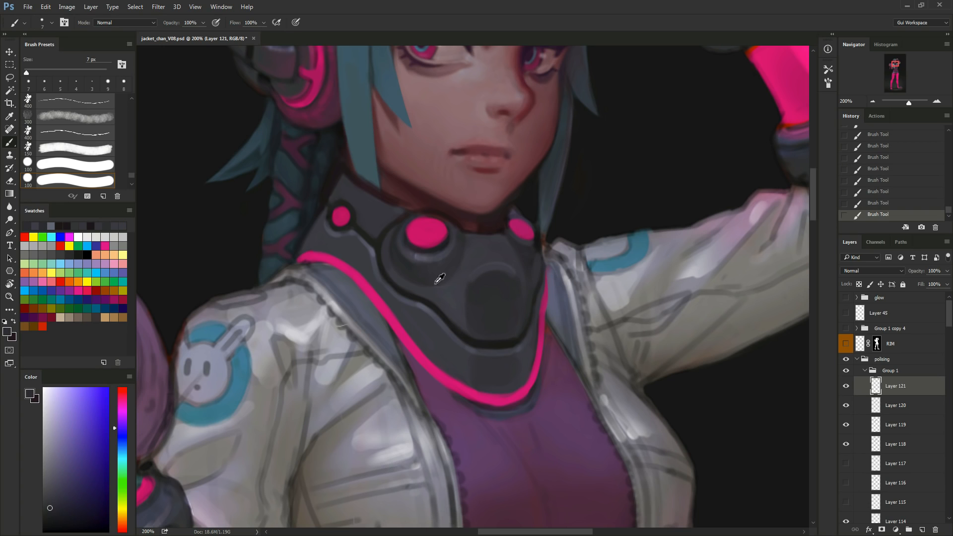
# Rework the outline of the panel's rounded top edge in sampled light and dark greys with a 5 px brush.
pyautogui.keyDown('alt'); pyautogui.click(428, 298); pyautogui.keyUp('alt')
pyautogui.press('[')
pyautogui.press('[')
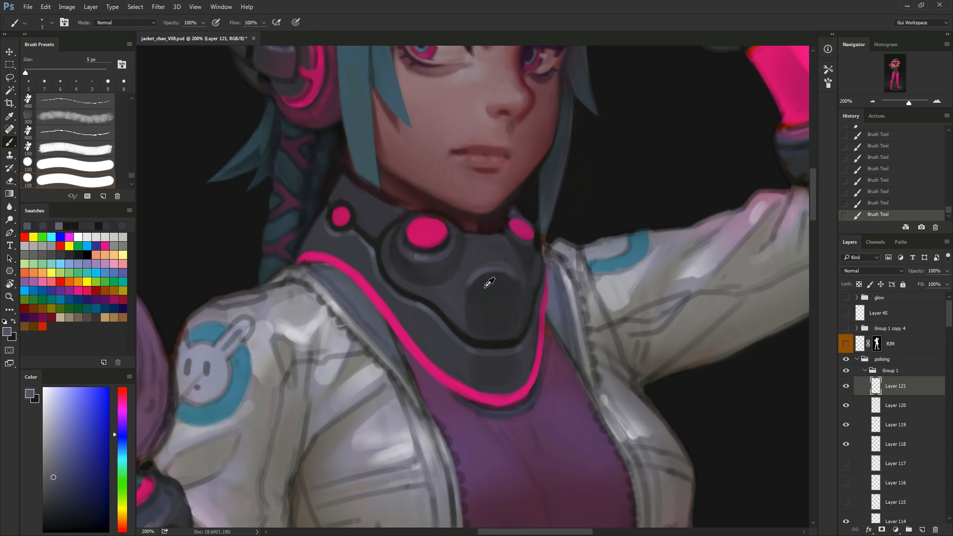
pyautogui.keyDown('alt'); pyautogui.click(490, 289); pyautogui.keyUp('alt')
pyautogui.keyDown('alt'); pyautogui.click(473, 281); pyautogui.keyUp('alt')
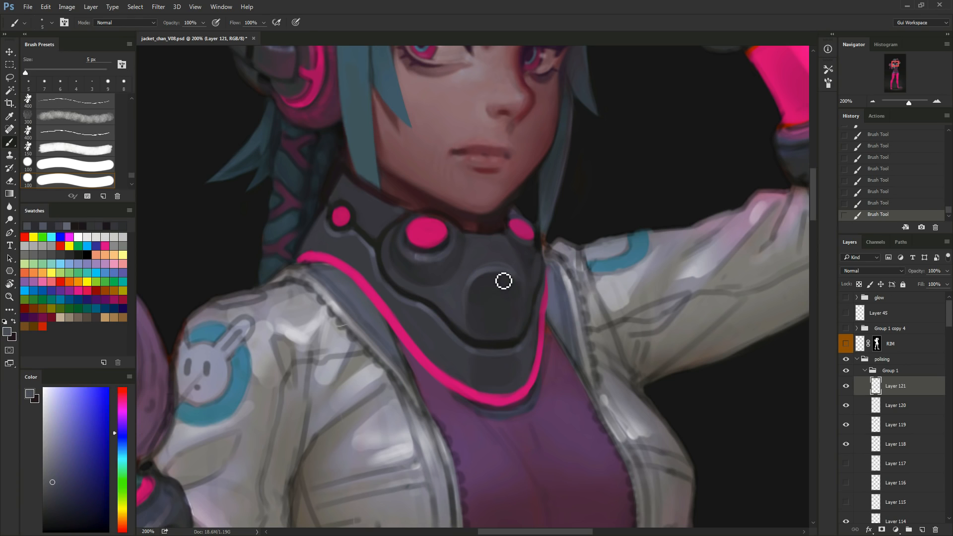
pyautogui.keyDown('alt'); pyautogui.click(488, 271); pyautogui.keyUp('alt')
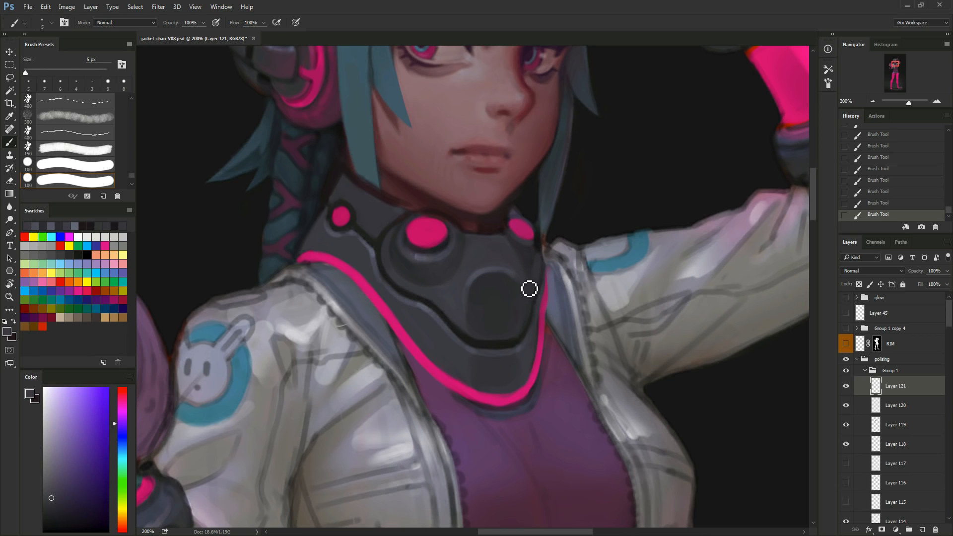
# Fill the rounded top of the panel in sampled dark grey and erase the arched edge with a 45 px eraser.
pyautogui.keyDown('alt'); pyautogui.click(507, 287); pyautogui.keyUp('alt')
pyautogui.moveTo(515, 291)
pyautogui.mouseDown()
pyautogui.moveTo(508, 267)
pyautogui.moveTo(494, 276)
pyautogui.moveTo(516, 288)
pyautogui.moveTo(506, 308)
pyautogui.mouseUp()
pyautogui.keyDown('alt'); pyautogui.click(502, 277); pyautogui.keyUp('alt')
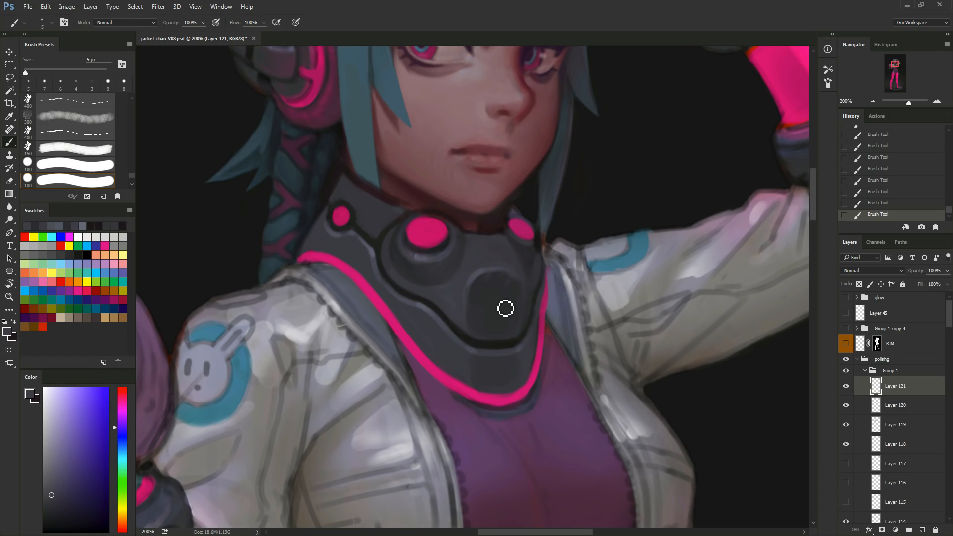
pyautogui.press('e')
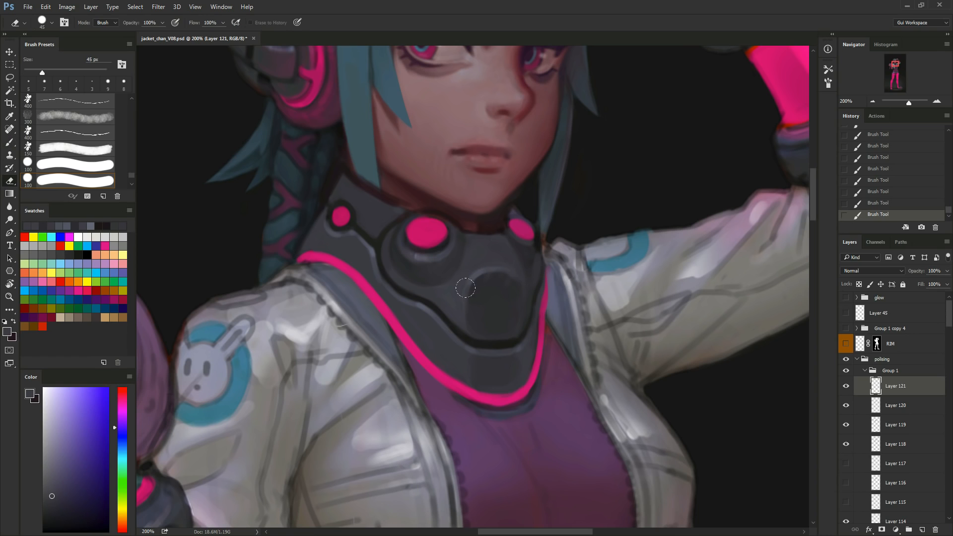
pyautogui.moveTo(465, 288); pyautogui.dragTo(476, 282)
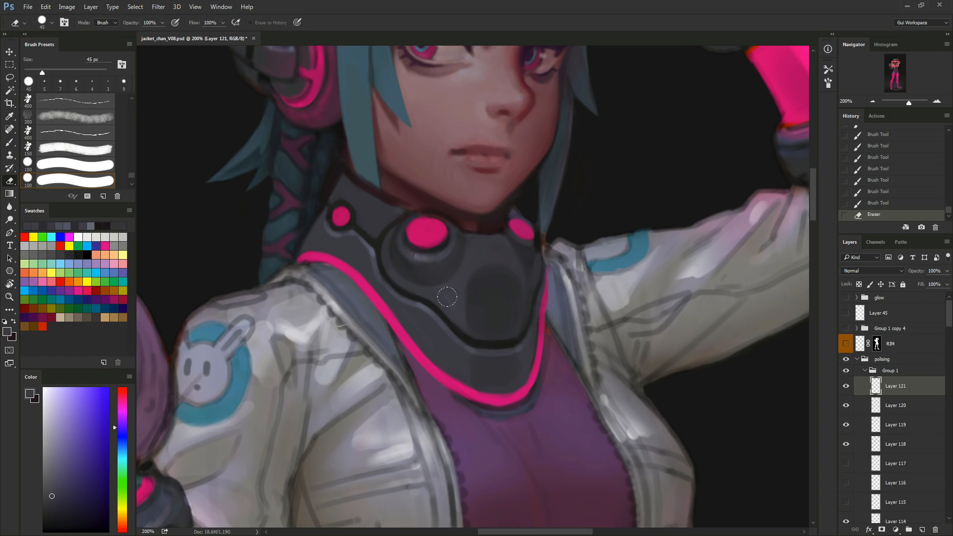
# Try a light stroke across the top of the dark panel in greys sampled from the collar.
pyautogui.press('b')
pyautogui.keyDown('alt'); pyautogui.click(423, 307); pyautogui.keyUp('alt')
pyautogui.moveTo(492, 266)
pyautogui.mouseDown()
pyautogui.moveTo(485, 271)
pyautogui.moveTo(485, 249)
pyautogui.moveTo(490, 273)
pyautogui.moveTo(483, 259)
pyautogui.moveTo(492, 253)
pyautogui.moveTo(484, 266)
pyautogui.moveTo(467, 242)
pyautogui.moveTo(470, 272)
pyautogui.mouseUp()
pyautogui.keyDown('alt'); pyautogui.click(479, 260); pyautogui.keyUp('alt')
pyautogui.press('e')
pyautogui.press('b')
# Switch the brush to a soft tip and enlarge it to 20 px.
pyautogui.rightClick(508, 281)
pyautogui.click(492, 274)
pyautogui.press(']')
pyautogui.press(']')
pyautogui.press(']')
pyautogui.press(']')
pyautogui.press(']')
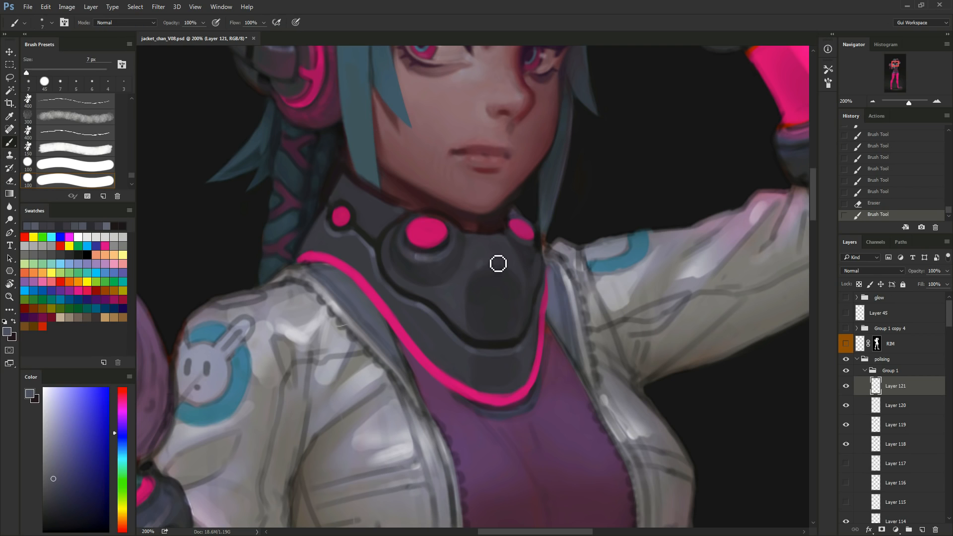
pyautogui.press('[')
pyautogui.press('[')
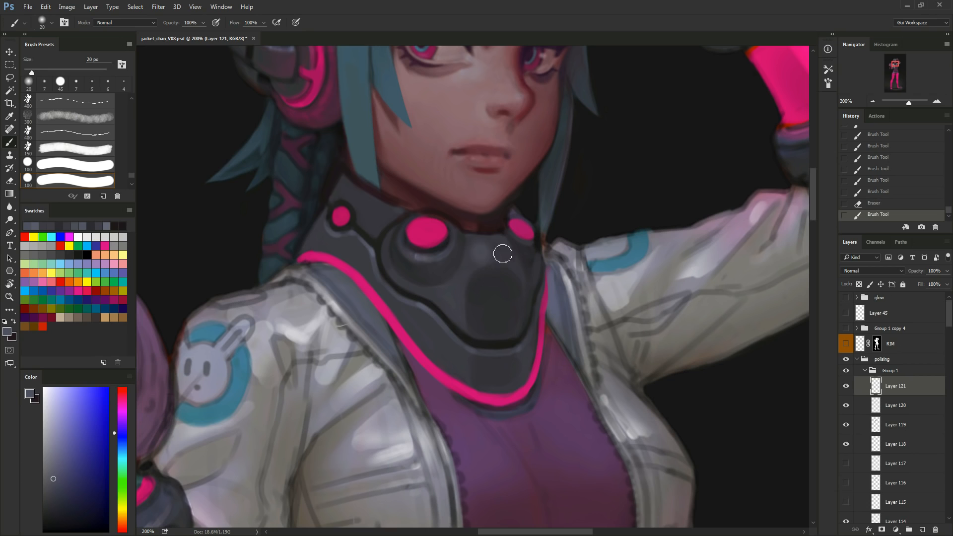
# Try a soft vertical highlight running into the dark panel with a 15 px brush and undo it.
pyautogui.press(']')
pyautogui.moveTo(486, 252); pyautogui.dragTo(487, 276)
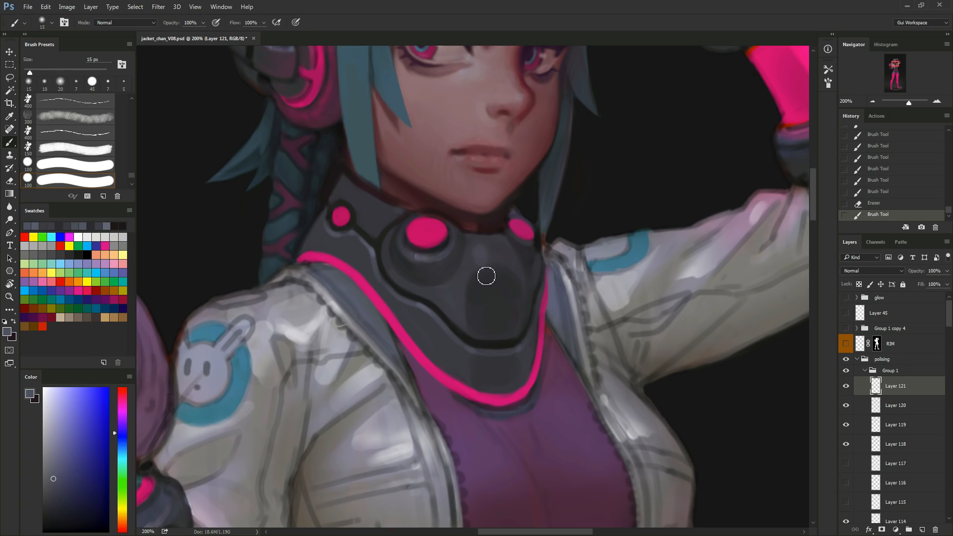
pyautogui.hotkey('ctrl', 'z')
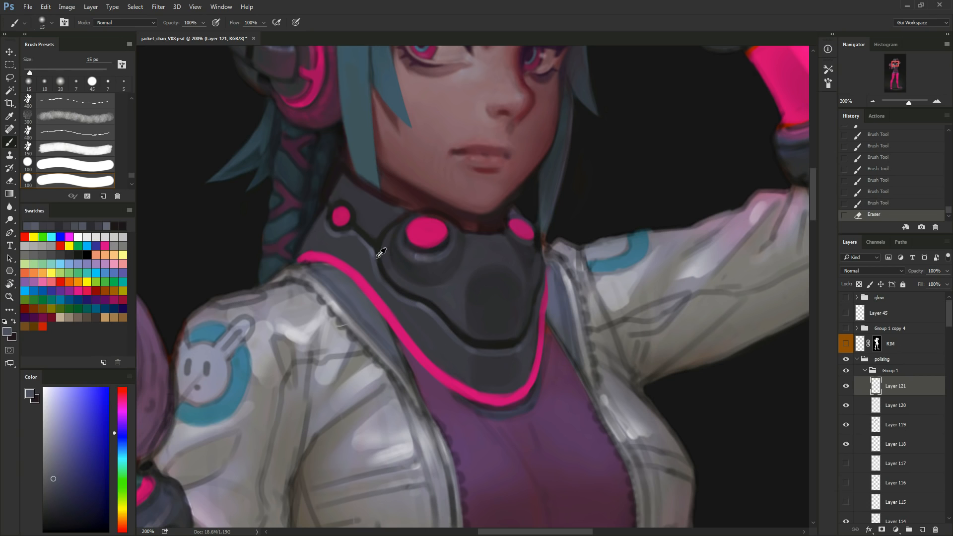
# Paint a soft highlight above the dark panel in blue-grey sampled beside the seam, undoing and retrying it with a larger brush.
pyautogui.keyDown('alt'); pyautogui.click(376, 248); pyautogui.keyUp('alt')
pyautogui.moveTo(484, 264); pyautogui.dragTo(483, 248)
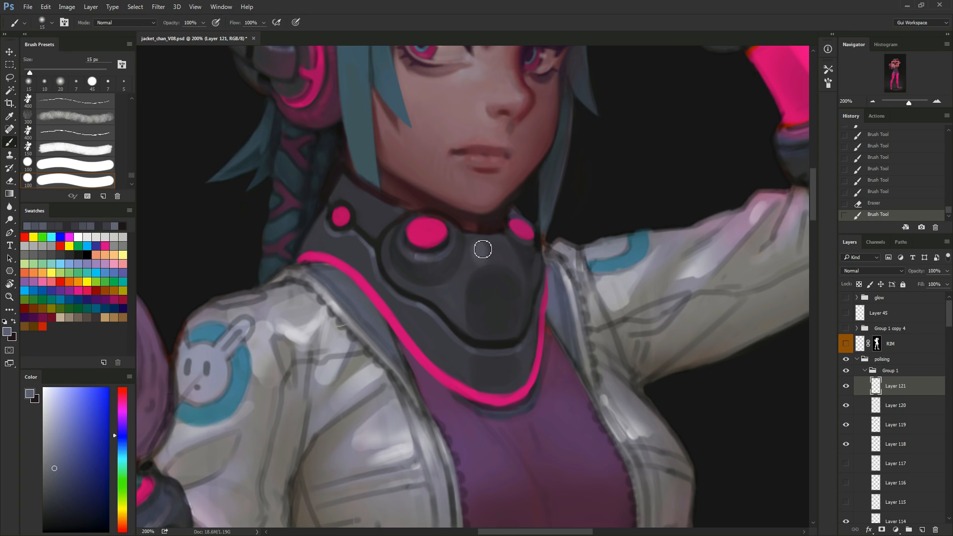
pyautogui.moveTo(489, 284)
pyautogui.mouseDown()
pyautogui.moveTo(493, 263)
pyautogui.moveTo(484, 254)
pyautogui.moveTo(488, 304)
pyautogui.moveTo(473, 273)
pyautogui.moveTo(499, 289)
pyautogui.mouseUp()
pyautogui.hotkey('ctrl', 'alt', 'z')
pyautogui.hotkey('ctrl', 'alt', 'z')
pyautogui.press(']')
pyautogui.hotkey('ctrl', 'alt', 'z')
pyautogui.press(']')
# Trim the highlight above the dark panel with the eraser, using sizes from 20 px to 35 px.
pyautogui.press('e')
pyautogui.press('[')
pyautogui.press('[')
pyautogui.press('[')
pyautogui.press('[')
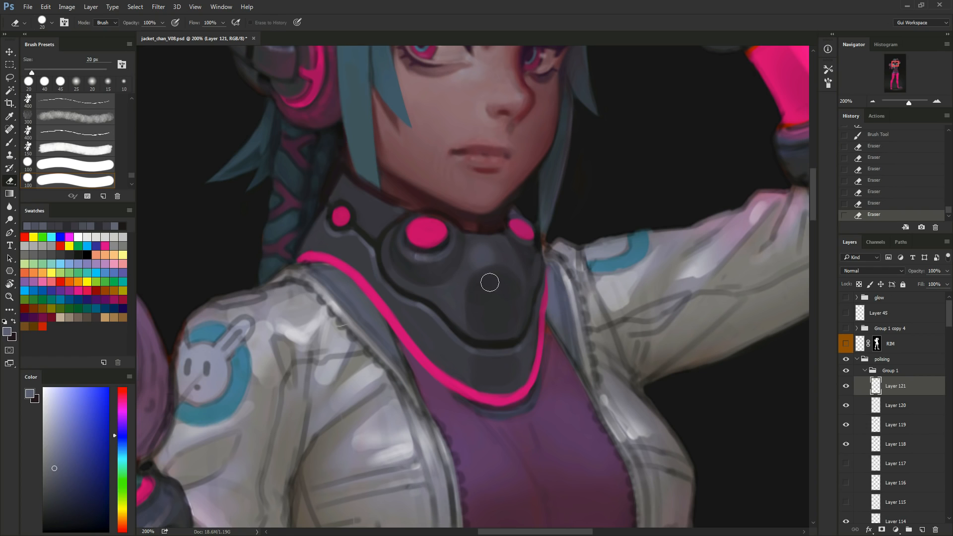
pyautogui.rightClick(509, 276)
pyautogui.click(509, 272)
pyautogui.press(']')
pyautogui.press(']')
pyautogui.moveTo(496, 276); pyautogui.dragTo(502, 281)
pyautogui.press(']')
# Lower the 35 px eraser's hardness and fade the highlight's edges above the dark panel.
pyautogui.rightClick(512, 264)
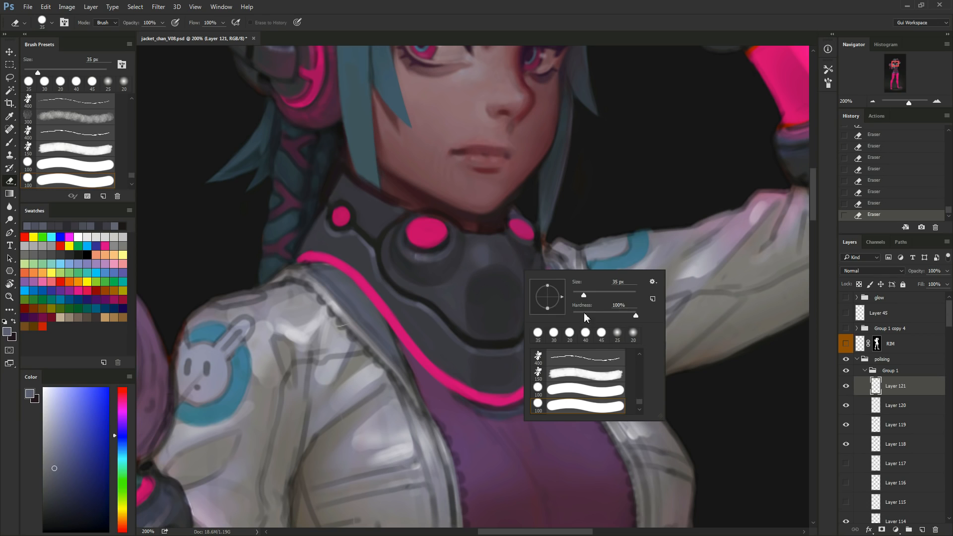
pyautogui.moveTo(585, 315); pyautogui.dragTo(507, 313)
pyautogui.click(501, 247)
pyautogui.moveTo(500, 247); pyautogui.dragTo(504, 255)
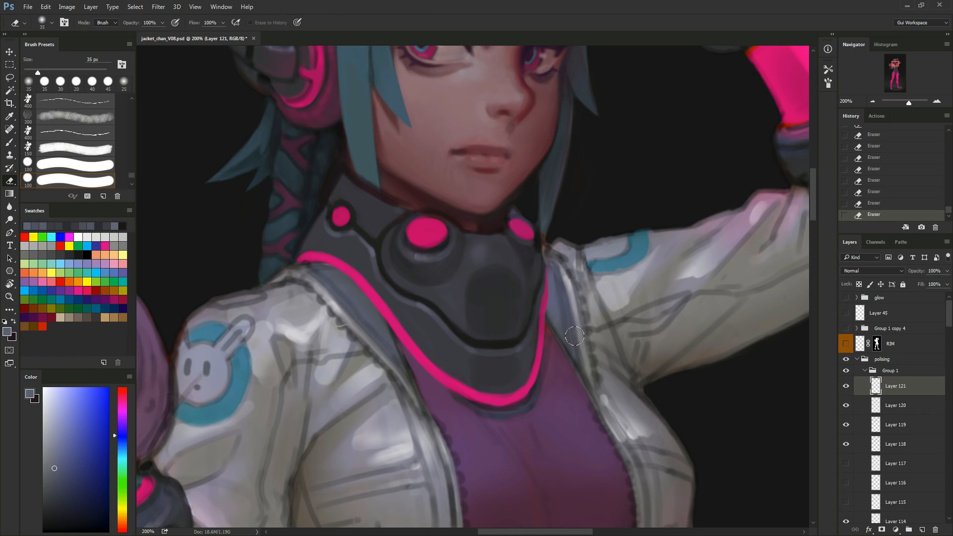
# Compare the collar with Layer 120 hidden and shown, and erase that layer's dark front panel with a soft 60 px eraser.
pyautogui.click(845, 405)
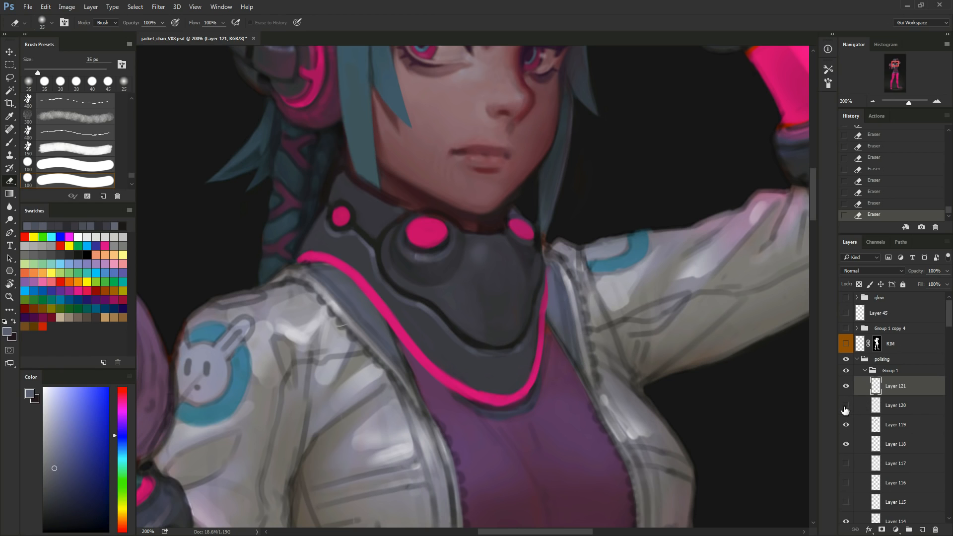
pyautogui.click(845, 406)
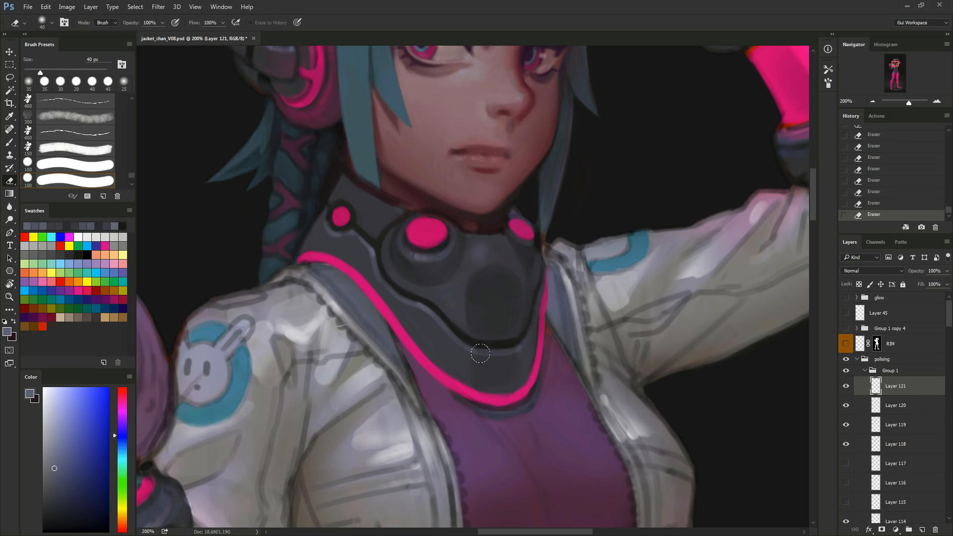
pyautogui.press(']')
pyautogui.click(881, 403)
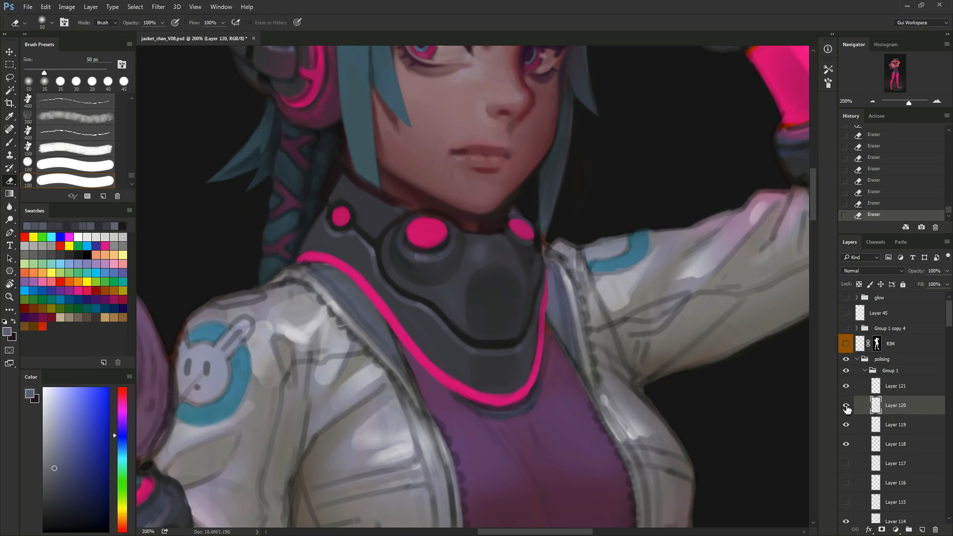
pyautogui.click(846, 405)
pyautogui.click(846, 405)
pyautogui.moveTo(468, 354); pyautogui.dragTo(482, 272)
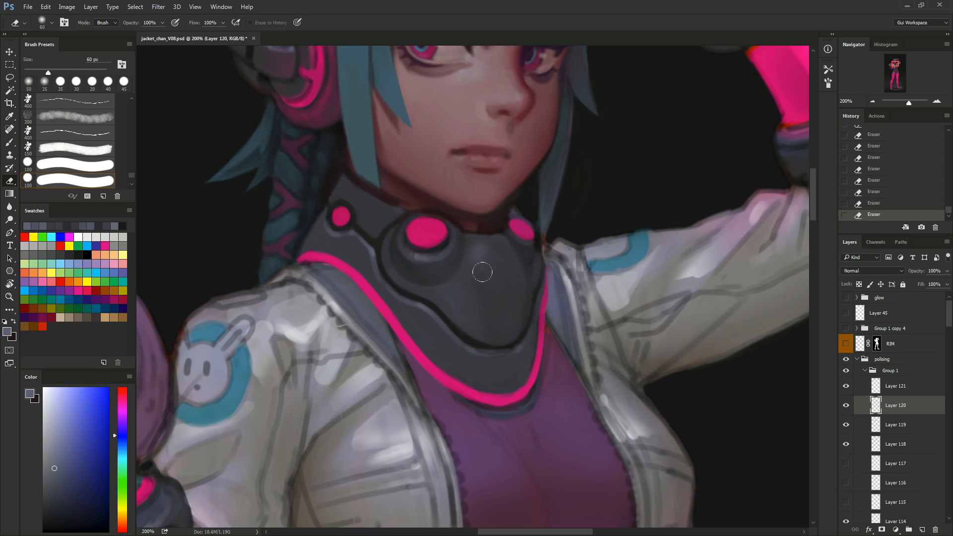
# Return to Layer 121, try a soft highlight down the collar's front in sampled blue-grey, and undo it.
pyautogui.click(881, 393)
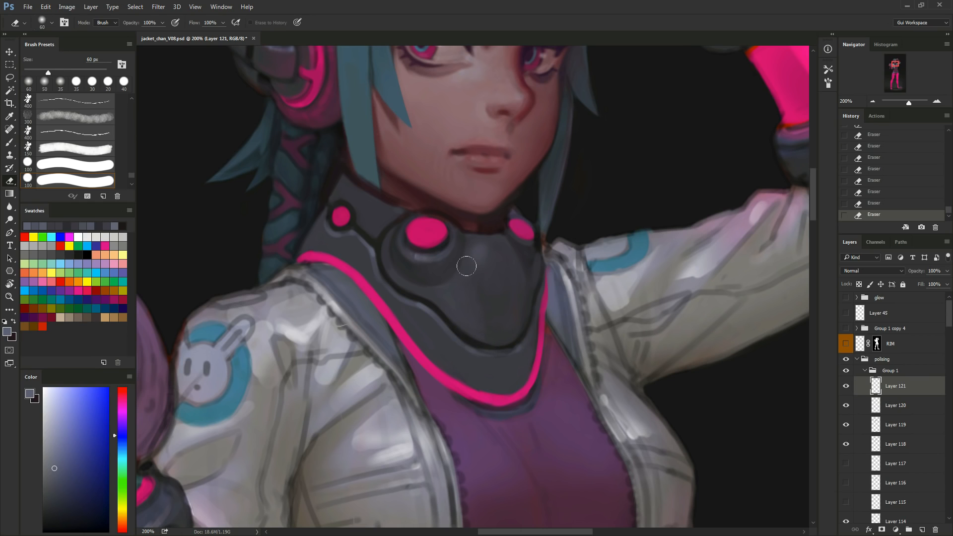
pyautogui.press('b')
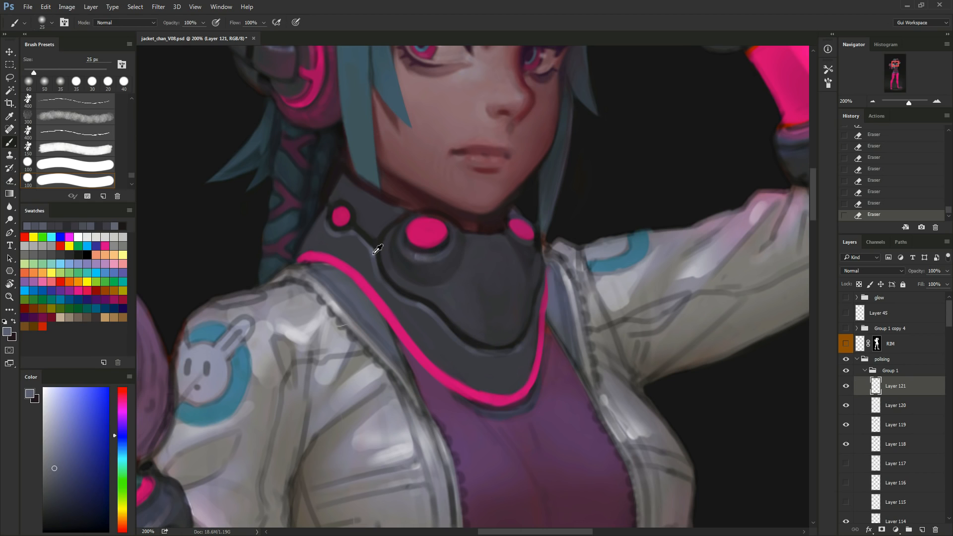
pyautogui.keyDown('alt'); pyautogui.click(377, 250); pyautogui.keyUp('alt')
pyautogui.press('[')
pyautogui.moveTo(483, 253); pyautogui.dragTo(485, 348)
pyautogui.hotkey('ctrl', 'alt', 'z')
pyautogui.hotkey('ctrl', 'alt', 'z')
# Retry the soft highlight on the collar's upper front with a 25 px brush and undo the strokes.
pyautogui.press(']')
pyautogui.click(485, 266)
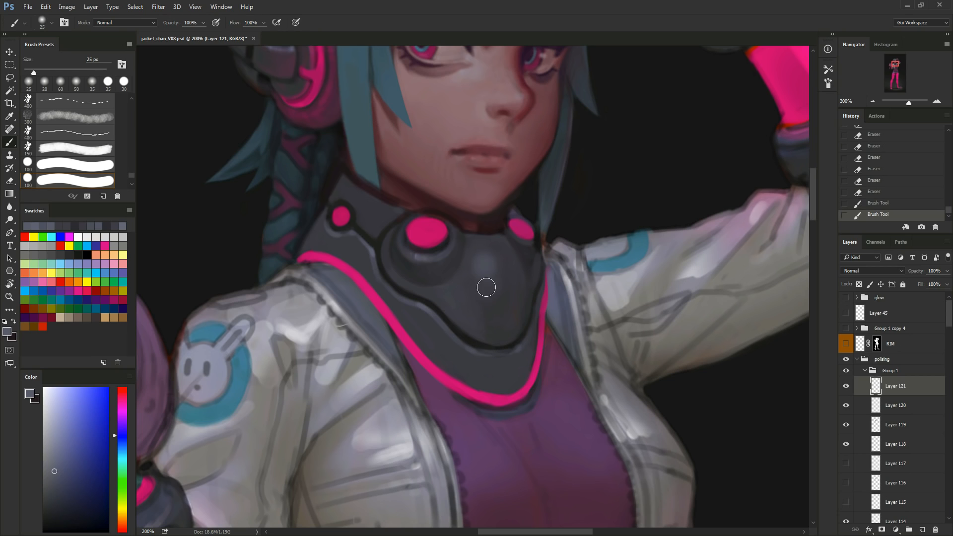
pyautogui.moveTo(487, 288); pyautogui.dragTo(480, 262)
pyautogui.hotkey('ctrl', 'alt', 'z')
pyautogui.hotkey('ctrl', 'alt', 'z')
pyautogui.hotkey('ctrl', 'alt', 'z')
# Try thin soft highlights down the collar's front panel with a 10 px brush and undo them.
pyautogui.click(481, 350)
pyautogui.press('[')
pyautogui.hotkey('ctrl', 'alt', 'z')
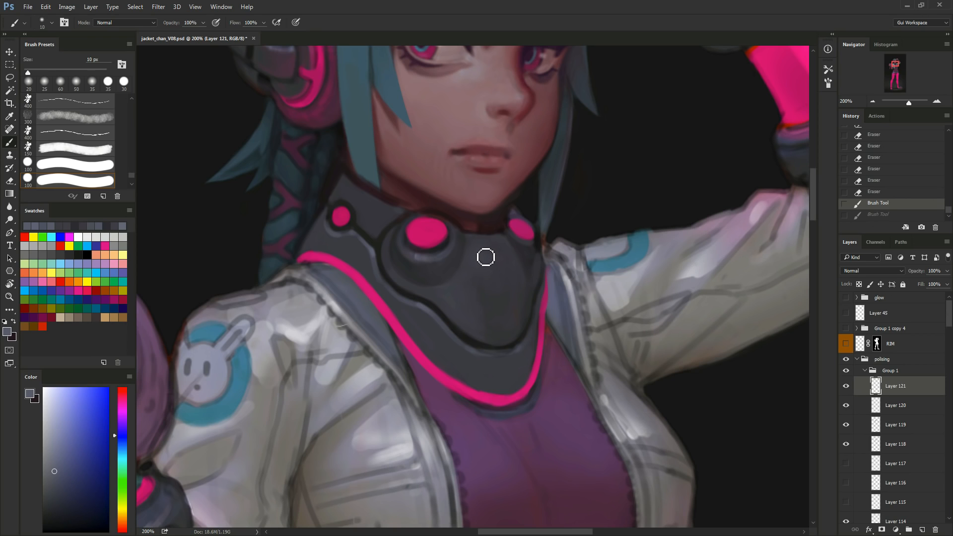
pyautogui.moveTo(486, 257); pyautogui.dragTo(480, 279)
pyautogui.hotkey('ctrl', 'alt', 'z')
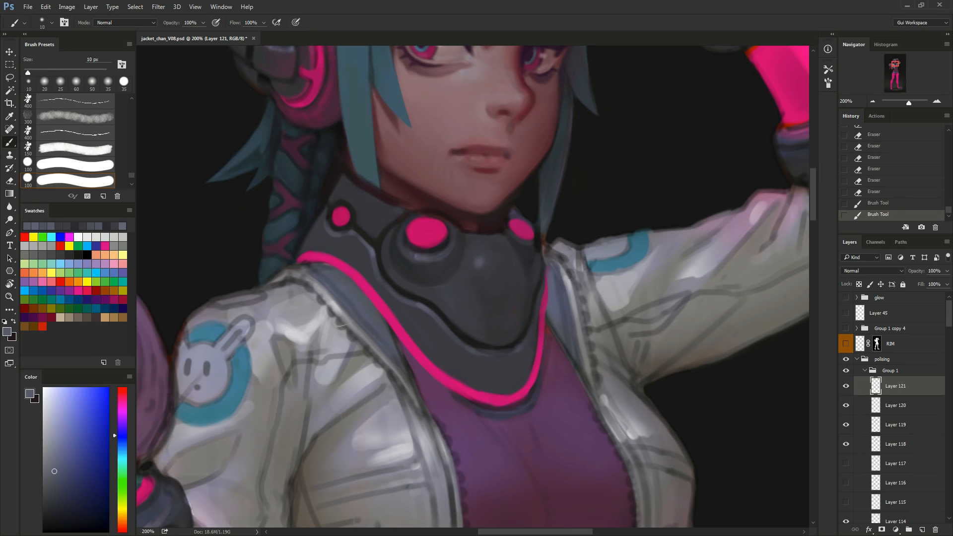
pyautogui.hotkey('ctrl', 'alt', 'z')
pyautogui.press(']')
pyautogui.press('[')
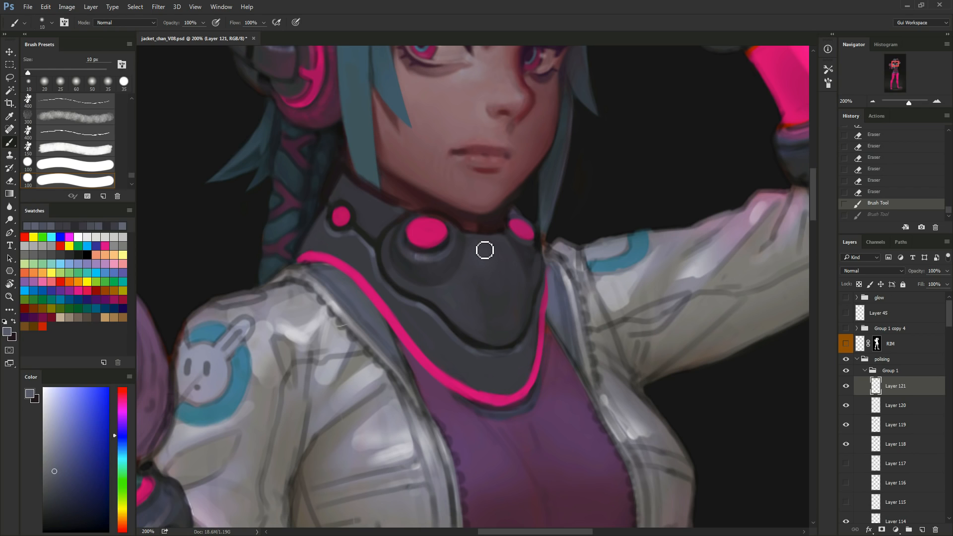
pyautogui.moveTo(485, 250); pyautogui.dragTo(494, 318)
pyautogui.hotkey('ctrl', 'alt', 'z')
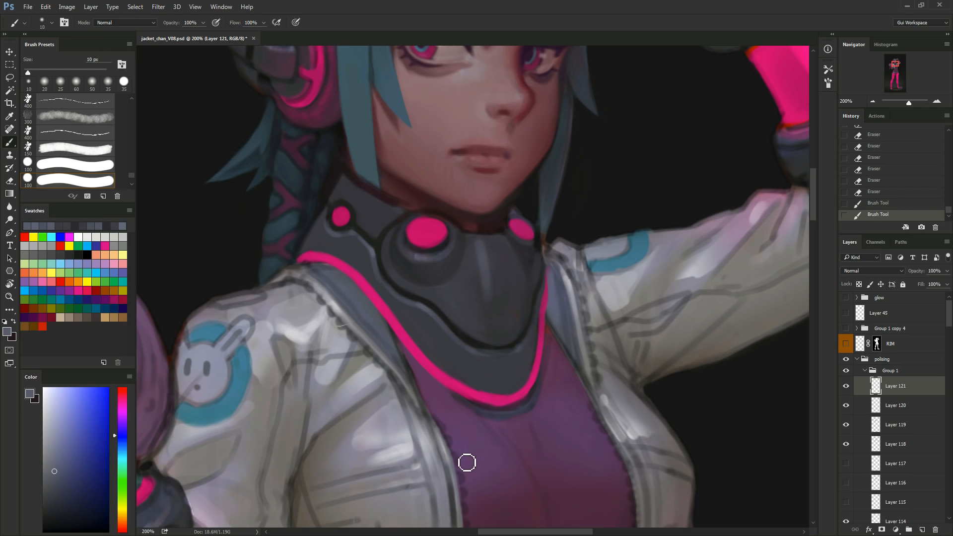
# Fade the narrow vertical highlight on the collar's front with a soft 60 px eraser, retouching it with a 15 px brush.
pyautogui.press('e')
pyautogui.moveTo(478, 283); pyautogui.dragTo(489, 293)
pyautogui.moveTo(487, 278)
pyautogui.mouseDown()
pyautogui.moveTo(476, 256)
pyautogui.moveTo(485, 278)
pyautogui.mouseUp()
pyautogui.moveTo(486, 274)
pyautogui.mouseDown()
pyautogui.moveTo(470, 300)
pyautogui.moveTo(486, 276)
pyautogui.mouseUp()
pyautogui.moveTo(487, 275); pyautogui.dragTo(470, 296)
pyautogui.press('b')
pyautogui.press(']')
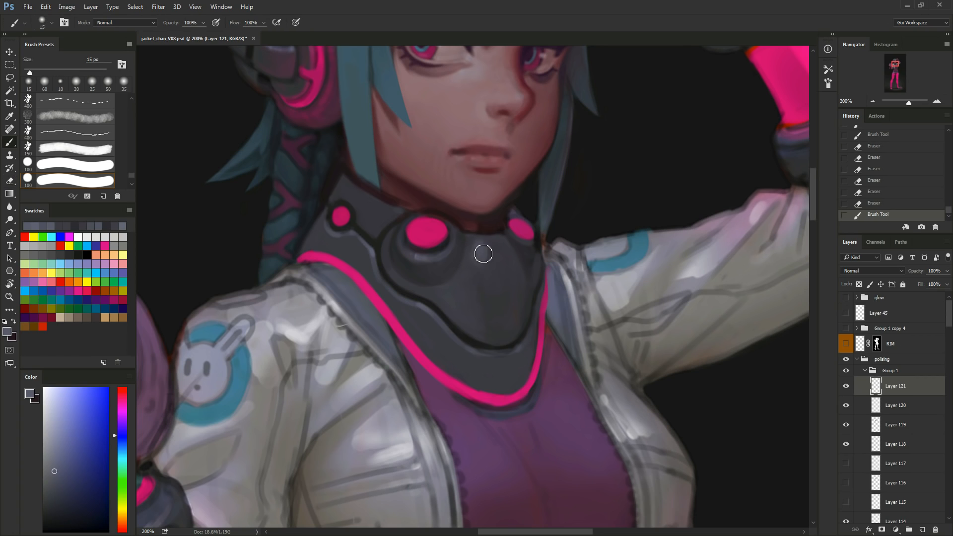
pyautogui.press('e')
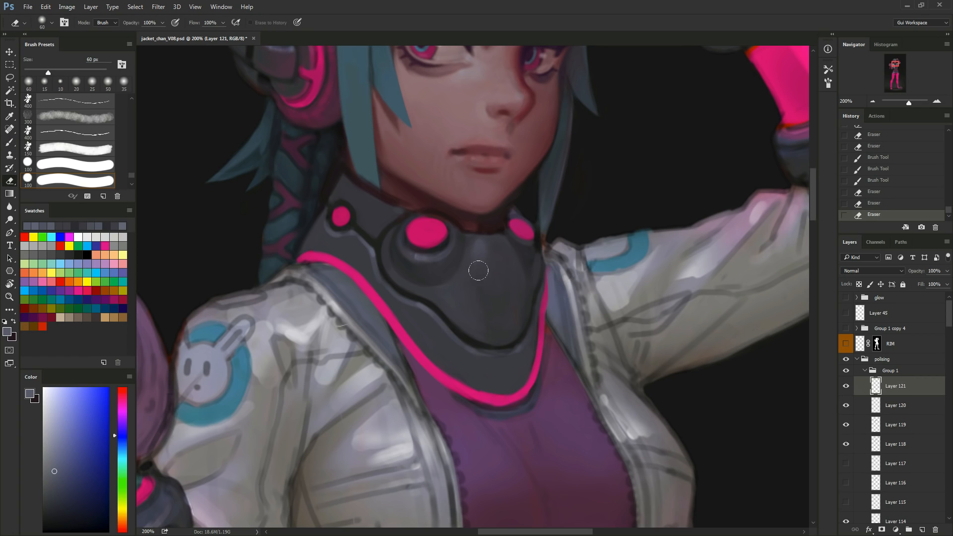
pyautogui.press('b')
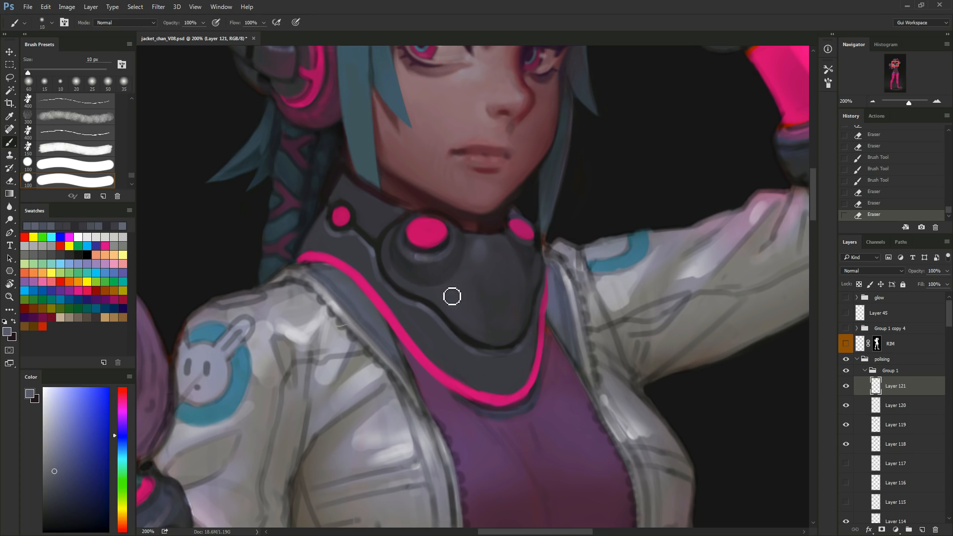
# Paint soft blue-grey highlights on the collar's front panel beside the large pink button, enlarging the brush to 25 px.
pyautogui.press('[')
pyautogui.moveTo(459, 290)
pyautogui.mouseDown()
pyautogui.moveTo(474, 275)
pyautogui.moveTo(453, 295)
pyautogui.moveTo(461, 290)
pyautogui.mouseUp()
pyautogui.press(']')
pyautogui.press(']')
pyautogui.press(']')
pyautogui.press(']')
pyautogui.moveTo(461, 290)
pyautogui.mouseDown()
pyautogui.moveTo(474, 287)
pyautogui.moveTo(453, 292)
pyautogui.moveTo(480, 268)
pyautogui.mouseUp()
# Soften the front panel's new highlights down to its lower seam with a soft eraser, reduced to 50 px.
pyautogui.press('e')
pyautogui.moveTo(482, 264); pyautogui.dragTo(481, 258)
pyautogui.moveTo(481, 257)
pyautogui.mouseDown()
pyautogui.moveTo(479, 249)
pyautogui.moveTo(484, 265)
pyautogui.mouseUp()
pyautogui.moveTo(447, 295); pyautogui.dragTo(438, 291)
pyautogui.press('[')
pyautogui.moveTo(438, 291); pyautogui.dragTo(439, 288)
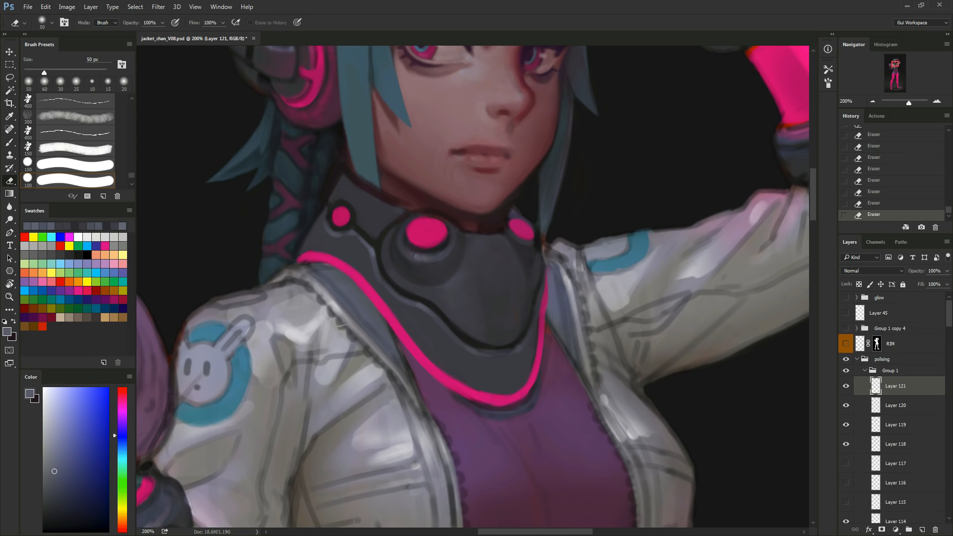
pyautogui.moveTo(451, 299); pyautogui.dragTo(480, 338)
# Try blue-grey highlight strokes along the seam around the large pink button and undo them.
pyautogui.press('b')
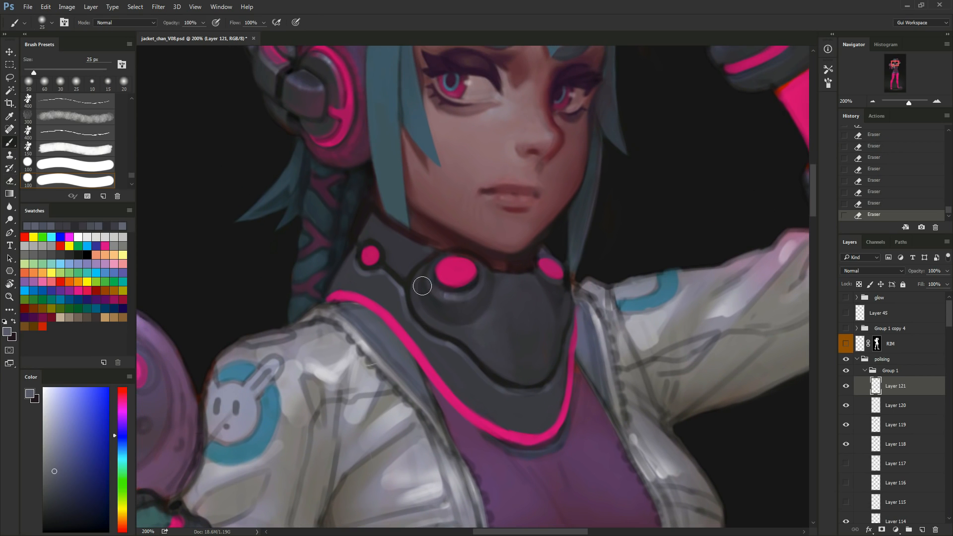
pyautogui.moveTo(407, 283); pyautogui.dragTo(408, 288)
pyautogui.hotkey('ctrl', 'z')
pyautogui.press(']')
pyautogui.moveTo(433, 257); pyautogui.dragTo(407, 242)
pyautogui.hotkey('ctrl', 'z')
# Refine the dark seam and its edge under the collar's front panel with 6 and 7 px brushes in sampled collar tones.
pyautogui.moveTo(587, 366); pyautogui.dragTo(601, 321)
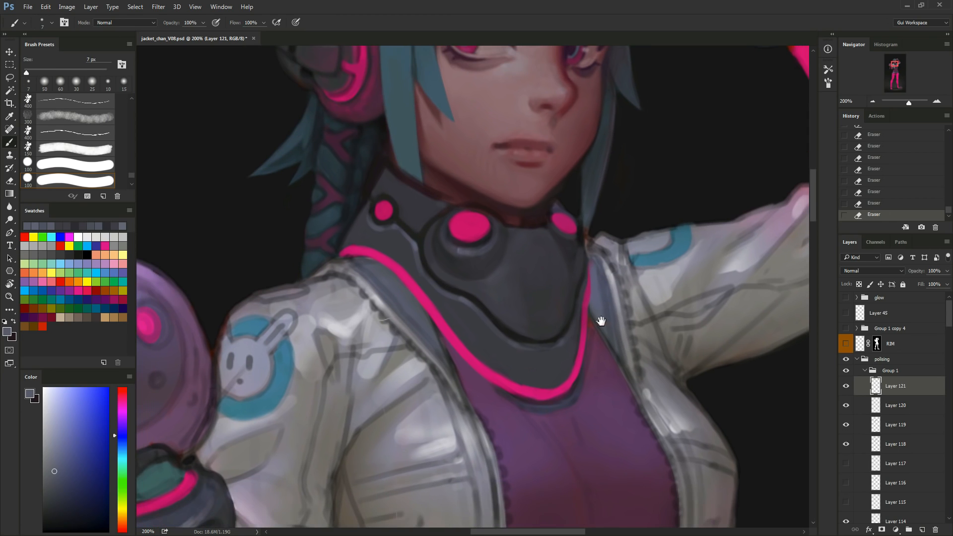
pyautogui.moveTo(616, 372)
pyautogui.mouseDown()
pyautogui.moveTo(544, 375)
pyautogui.moveTo(563, 367)
pyautogui.mouseUp()
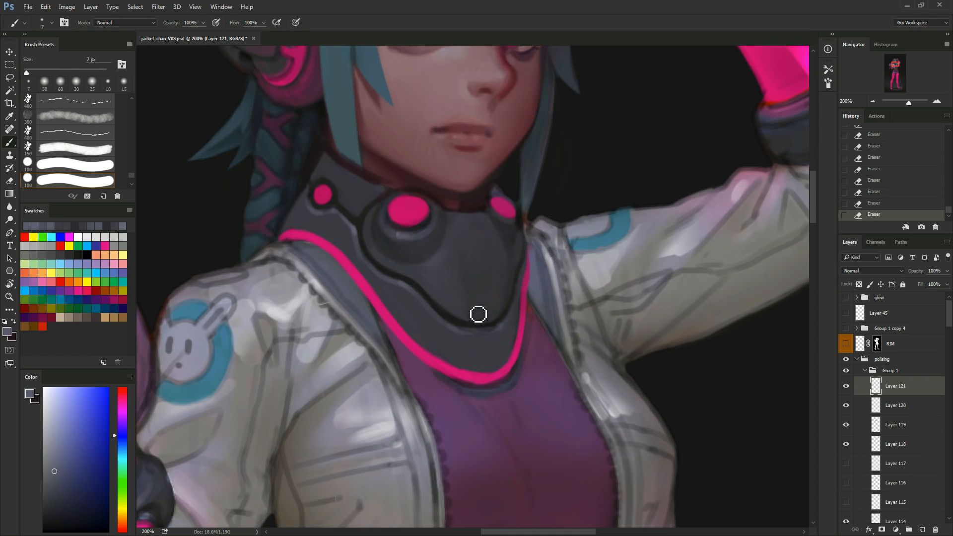
pyautogui.keyDown('alt'); pyautogui.click(462, 321); pyautogui.keyUp('alt')
pyautogui.press('[')
pyautogui.moveTo(472, 334); pyautogui.dragTo(465, 332)
pyautogui.moveTo(465, 332)
pyautogui.mouseDown()
pyautogui.moveTo(494, 335)
pyautogui.moveTo(468, 332)
pyautogui.moveTo(498, 325)
pyautogui.moveTo(512, 302)
pyautogui.mouseUp()
pyautogui.keyDown('alt'); pyautogui.click(458, 331); pyautogui.keyUp('alt')
pyautogui.press(']')
pyautogui.moveTo(461, 336); pyautogui.dragTo(486, 343)
pyautogui.moveTo(486, 343); pyautogui.dragTo(495, 341)
pyautogui.keyDown('alt'); pyautogui.click(491, 333); pyautogui.keyUp('alt')
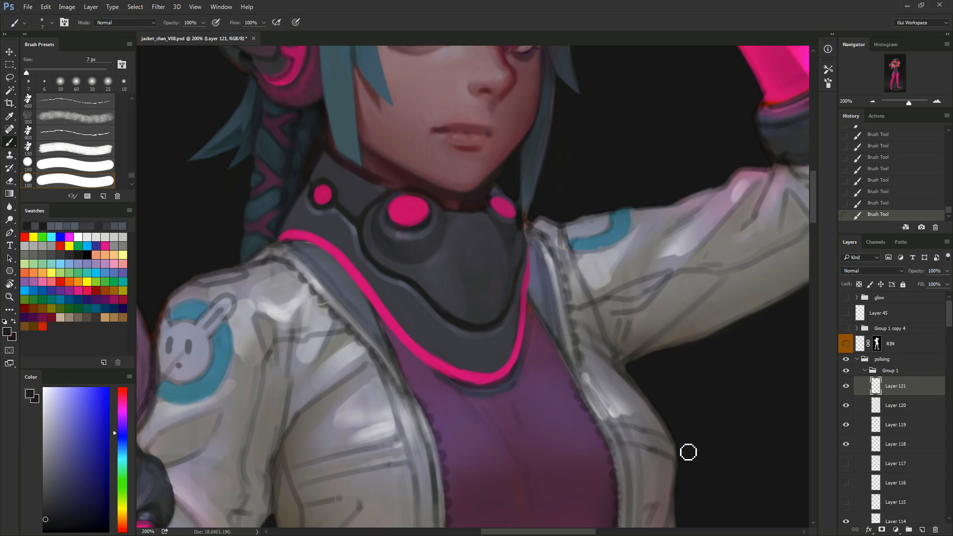
# Add a new layer and set up a small hard round brush in pink sampled from the collar's large button.
pyautogui.click(924, 530)
pyautogui.moveTo(627, 388); pyautogui.dragTo(661, 459)
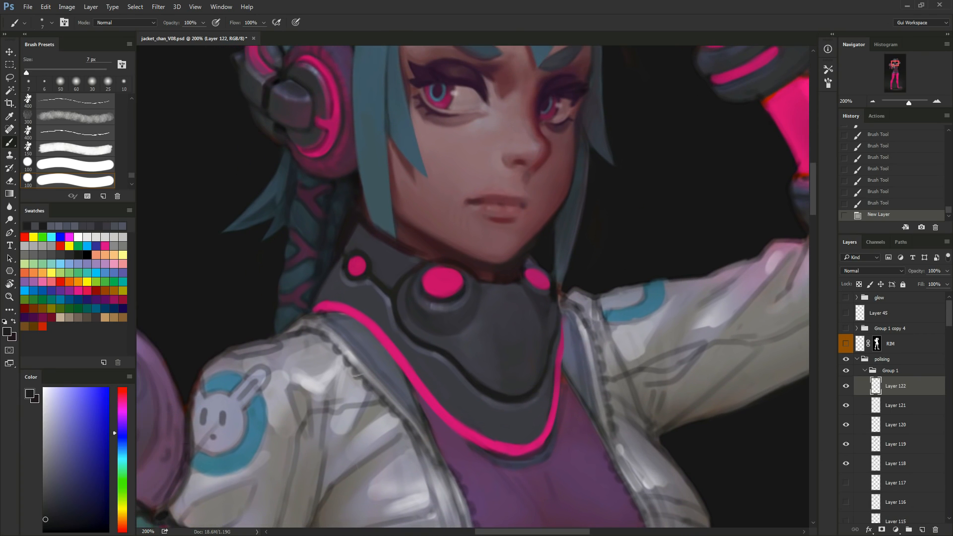
pyautogui.press('.')
pyautogui.keyDown('alt'); pyautogui.click(447, 281); pyautogui.keyUp('alt')
pyautogui.press('[')
pyautogui.press('[')
pyautogui.press('[')
pyautogui.press('[')
pyautogui.press('[')
pyautogui.press('[')
pyautogui.press('[')
pyautogui.press('[')
pyautogui.press('[')
pyautogui.press('[')
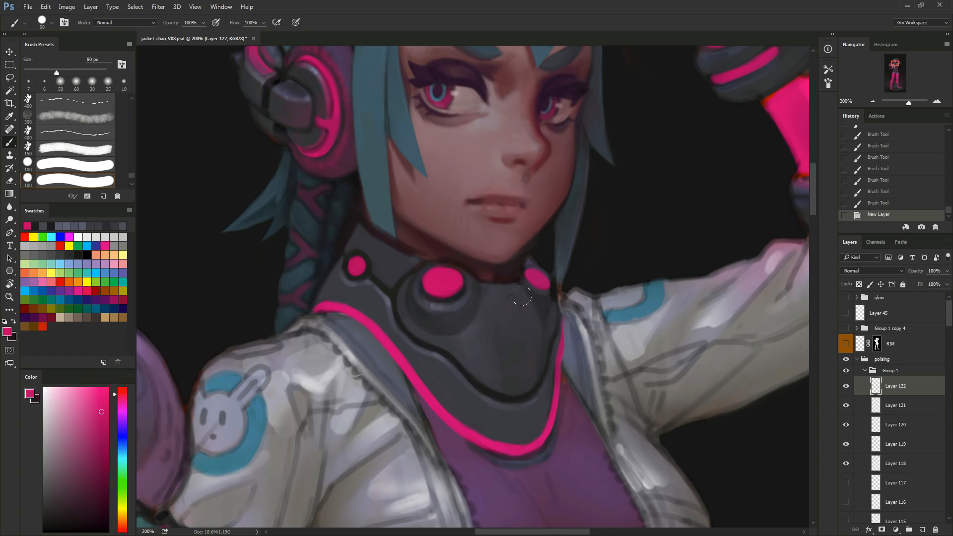
# Try a pink triangle outline on the collar's front panel with an 8 px brush and undo it.
pyautogui.moveTo(496, 347)
pyautogui.mouseDown()
pyautogui.moveTo(531, 324)
pyautogui.moveTo(502, 350)
pyautogui.moveTo(529, 334)
pyautogui.moveTo(511, 313)
pyautogui.mouseUp()
pyautogui.hotkey('ctrl', 'z')
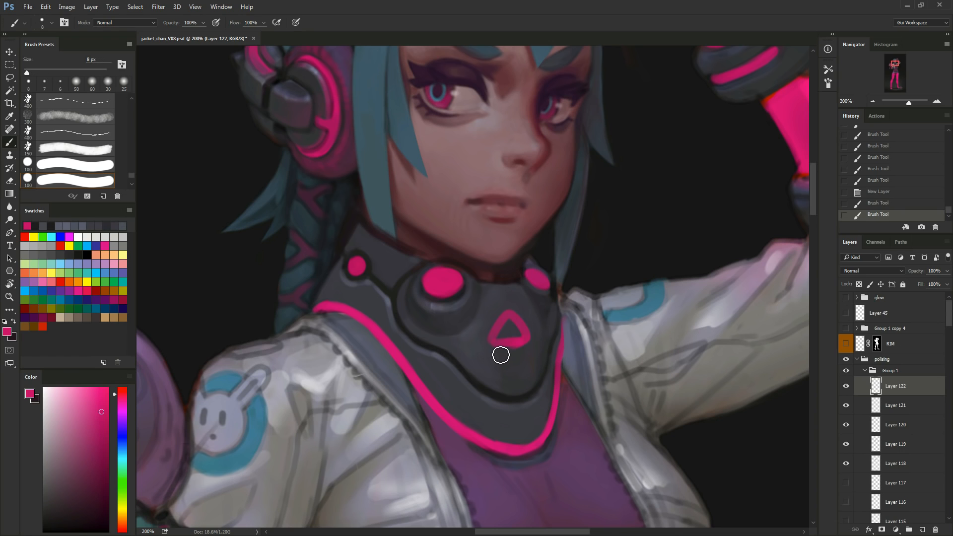
pyautogui.hotkey('ctrl', 'alt', 'z')
pyautogui.hotkey('ctrl', 'alt', 'z')
# Try a vertical pink line with a crossing stroke on the front panel, using a 6 px brush, and undo it.
pyautogui.moveTo(551, 385); pyautogui.dragTo(541, 367)
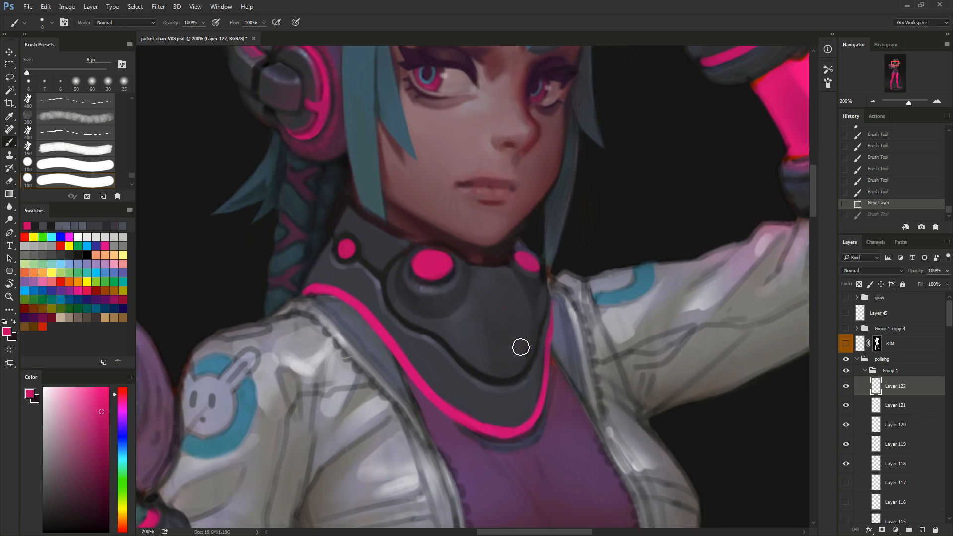
pyautogui.moveTo(505, 335)
pyautogui.mouseDown()
pyautogui.moveTo(493, 309)
pyautogui.moveTo(505, 303)
pyautogui.mouseUp()
pyautogui.moveTo(498, 282); pyautogui.dragTo(501, 342)
pyautogui.press('[')
pyautogui.click(478, 309)
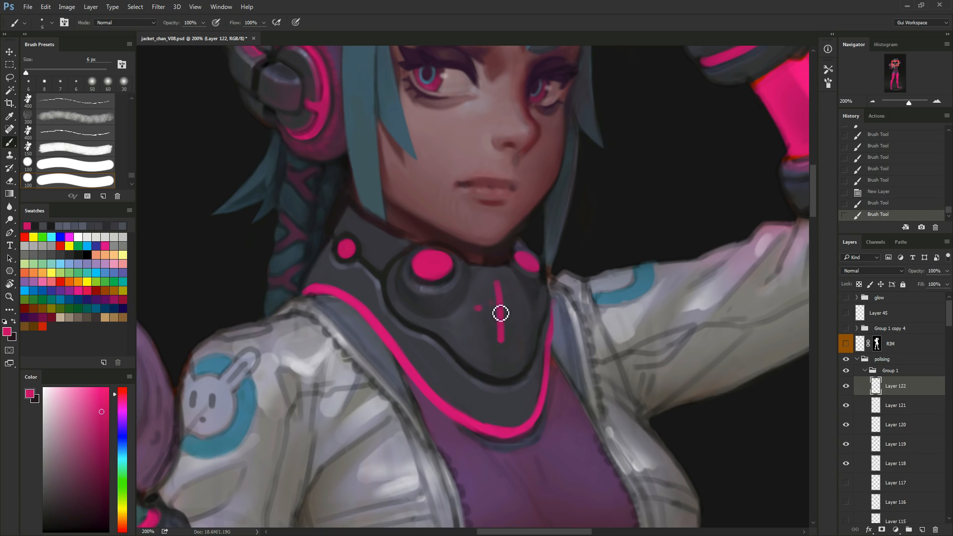
pyautogui.keyDown('shift'); pyautogui.click(529, 311); pyautogui.keyUp('shift')
pyautogui.hotkey('ctrl', 'z')
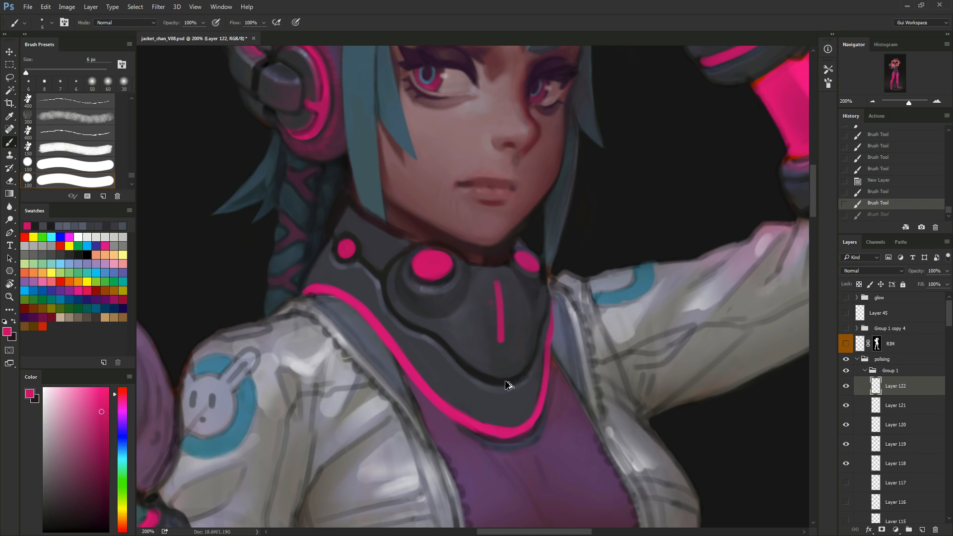
pyautogui.hotkey('ctrl', 'z')
pyautogui.hotkey('ctrl', 'z')
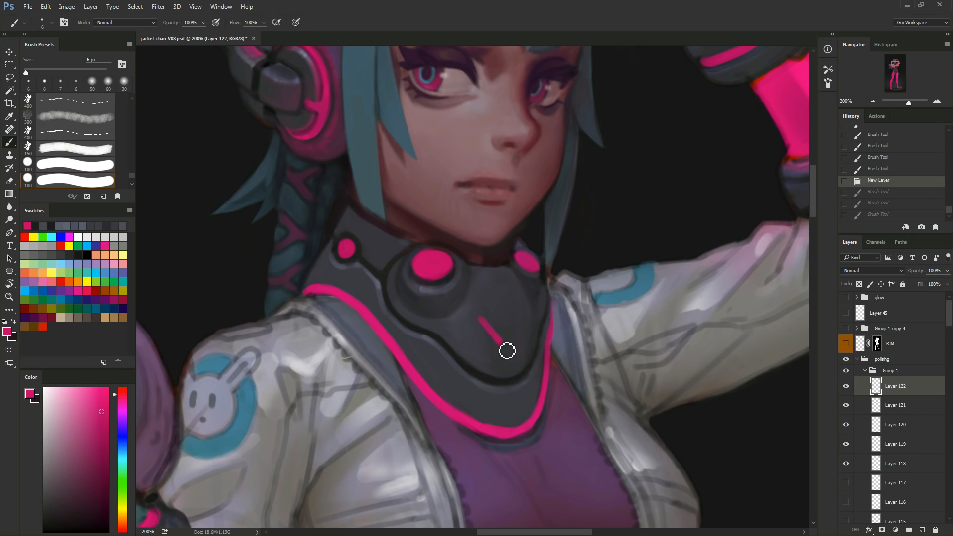
# Try a small pink diamond outline on the front panel with the 6 px brush and undo it.
pyautogui.moveTo(507, 351); pyautogui.dragTo(507, 351)
pyautogui.moveTo(484, 320)
pyautogui.mouseDown()
pyautogui.moveTo(505, 298)
pyautogui.moveTo(524, 315)
pyautogui.mouseUp()
pyautogui.moveTo(505, 348); pyautogui.dragTo(524, 319)
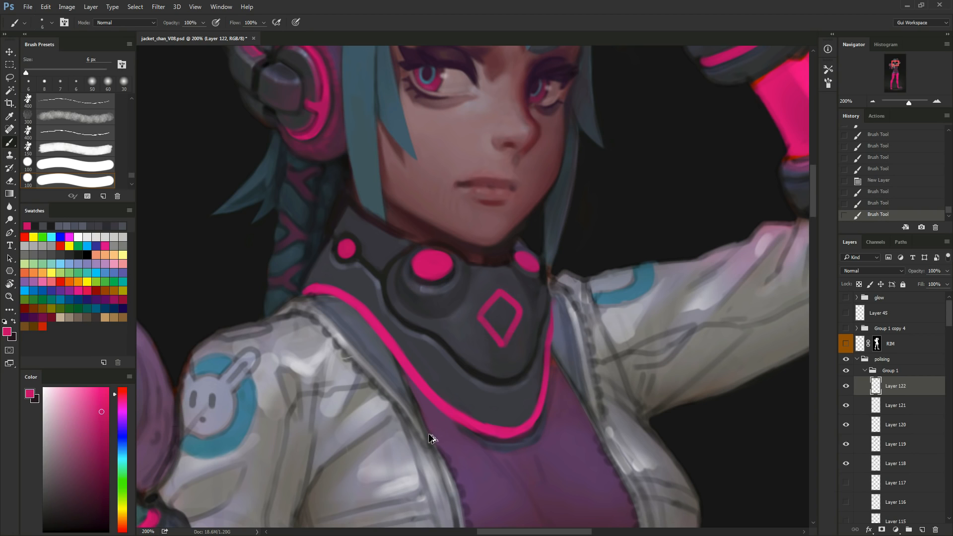
pyautogui.hotkey('ctrl', 'alt', 'z')
pyautogui.hotkey('ctrl', 'alt', 'z')
pyautogui.hotkey('ctrl', 'alt', 'z')
# Retry the pink emblem as a diamond with an open upper corner and undo its strokes back to the lower edge.
pyautogui.moveTo(430, 437); pyautogui.dragTo(469, 512)
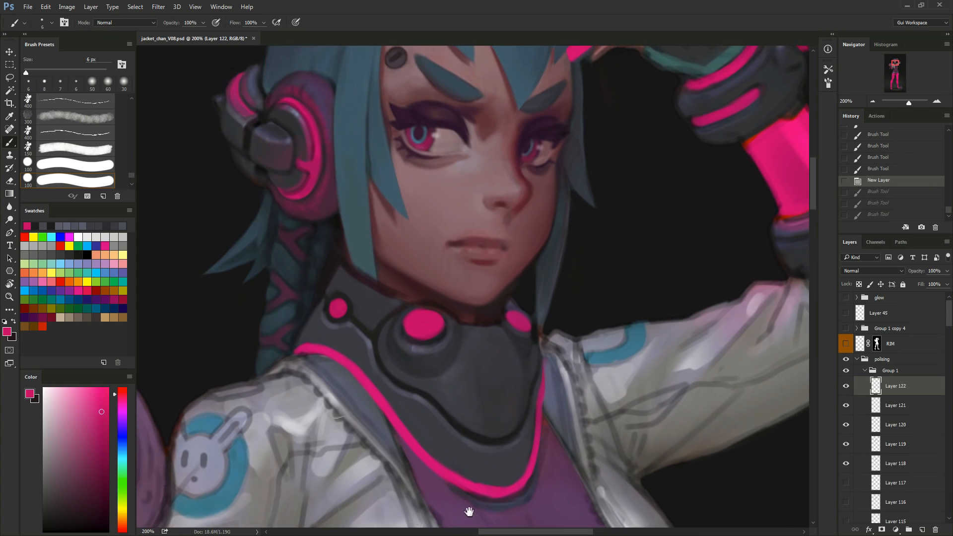
pyautogui.moveTo(484, 432); pyautogui.dragTo(470, 525)
pyautogui.moveTo(497, 447)
pyautogui.mouseDown()
pyautogui.moveTo(490, 472)
pyautogui.moveTo(468, 415)
pyautogui.moveTo(453, 243)
pyautogui.mouseUp()
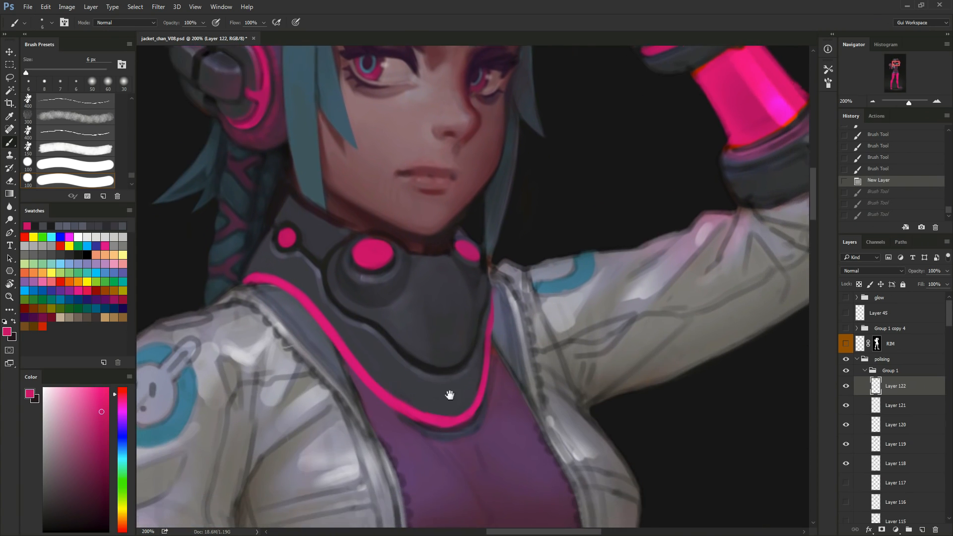
pyautogui.moveTo(449, 395)
pyautogui.mouseDown()
pyautogui.moveTo(549, 198)
pyautogui.moveTo(551, 270)
pyautogui.moveTo(485, 359)
pyautogui.moveTo(499, 438)
pyautogui.moveTo(490, 436)
pyautogui.moveTo(492, 455)
pyautogui.moveTo(493, 357)
pyautogui.moveTo(474, 331)
pyautogui.moveTo(494, 339)
pyautogui.moveTo(505, 317)
pyautogui.moveTo(463, 317)
pyautogui.moveTo(481, 287)
pyautogui.moveTo(498, 309)
pyautogui.mouseUp()
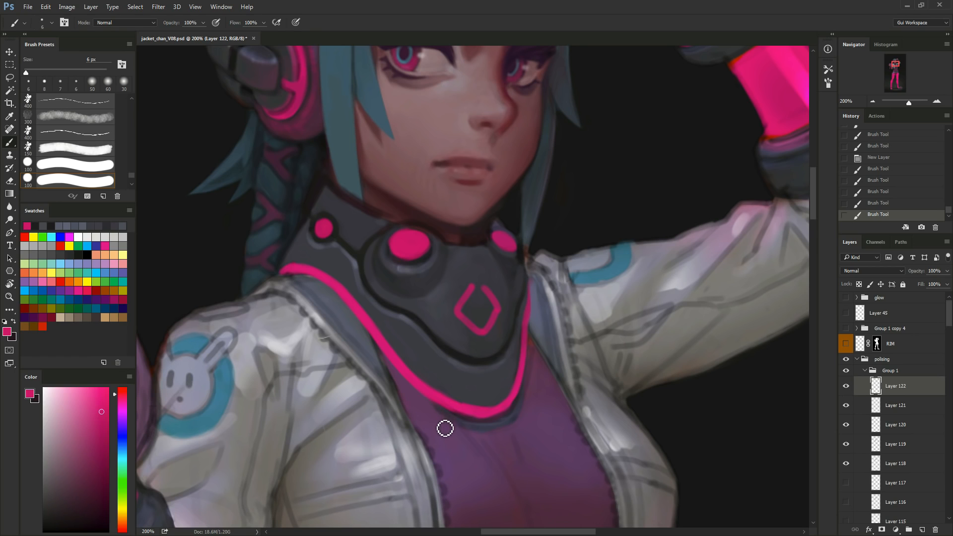
pyautogui.hotkey('ctrl', 'alt', 'z')
pyautogui.hotkey('ctrl', 'alt', 'z')
pyautogui.hotkey('ctrl', 'alt', 'z')
pyautogui.hotkey('ctrl', 'alt', 'z')
pyautogui.hotkey('ctrl', 'alt', 'z')
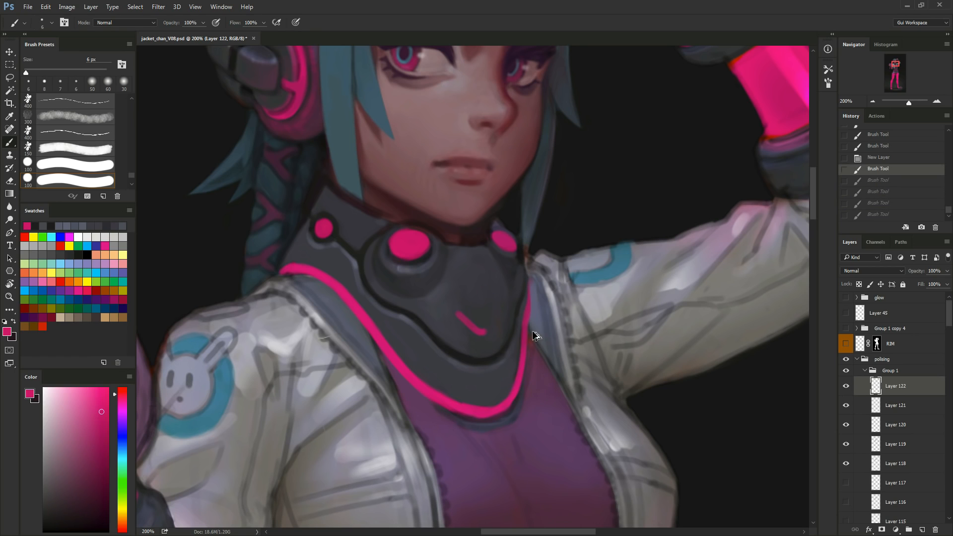
# Complete a taller pink diamond outline on the front panel and erase it.
pyautogui.moveTo(452, 312)
pyautogui.mouseDown()
pyautogui.moveTo(479, 339)
pyautogui.moveTo(502, 319)
pyautogui.moveTo(483, 343)
pyautogui.moveTo(462, 300)
pyautogui.moveTo(487, 288)
pyautogui.moveTo(502, 314)
pyautogui.moveTo(494, 332)
pyautogui.mouseUp()
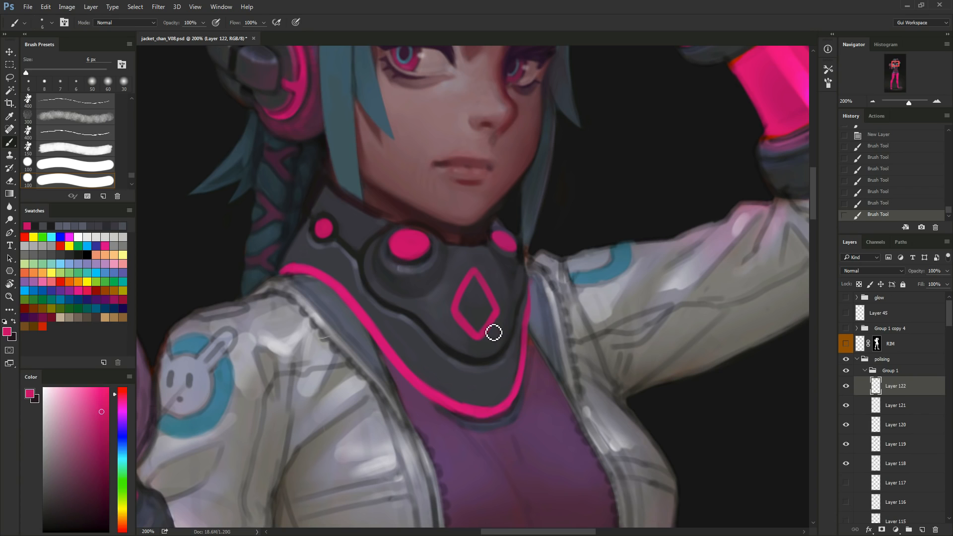
pyautogui.press('e')
pyautogui.moveTo(458, 300)
pyautogui.mouseDown()
pyautogui.moveTo(454, 314)
pyautogui.moveTo(477, 344)
pyautogui.mouseUp()
# Try three separate pink strokes, two converging below and one vertical above, as the front panel's emblem and undo them.
pyautogui.press('b')
pyautogui.moveTo(497, 306); pyautogui.dragTo(485, 340)
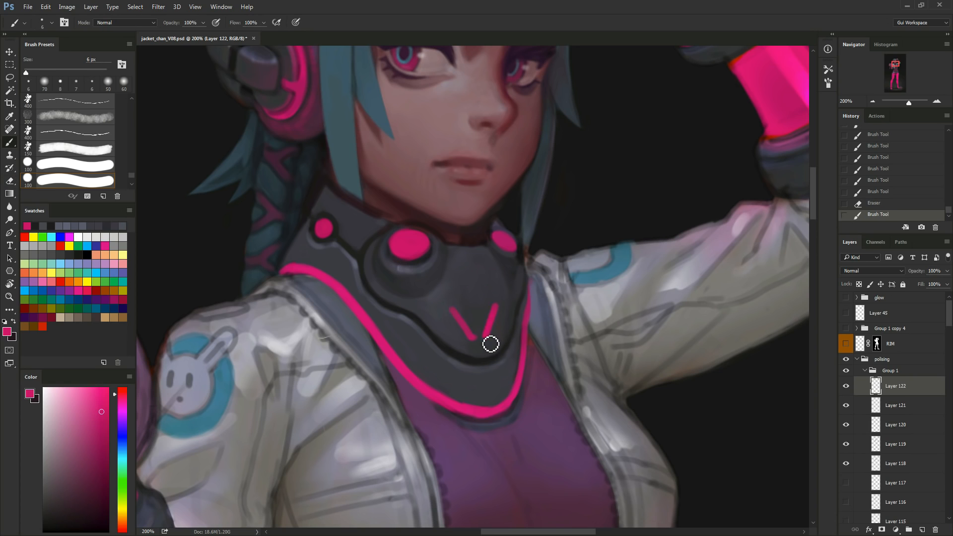
pyautogui.moveTo(474, 265); pyautogui.dragTo(478, 293)
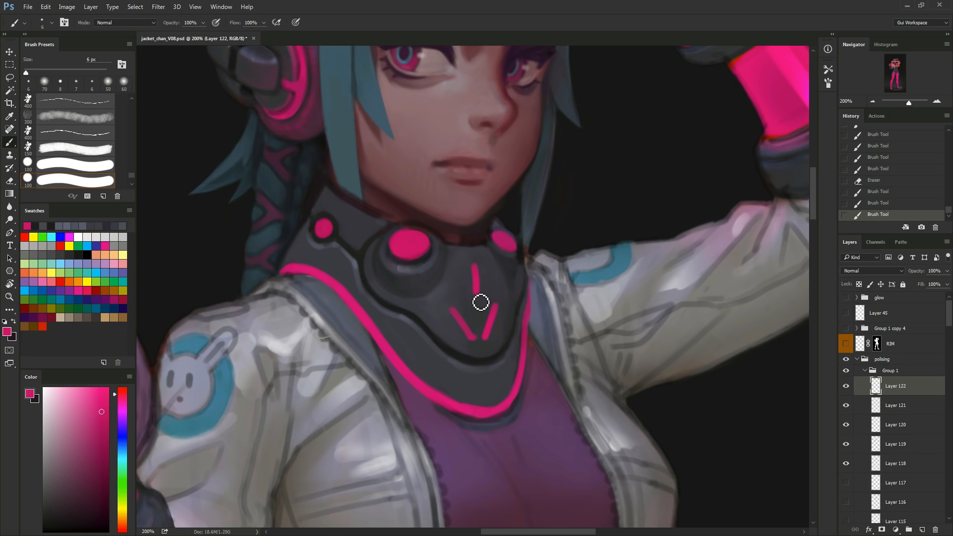
pyautogui.hotkey('ctrl', 'alt', 'z')
pyautogui.hotkey('ctrl', 'alt', 'z')
pyautogui.hotkey('ctrl', 'alt', 'z')
# Redraw the pink diamond outline with the 6 px brush and erase it again.
pyautogui.moveTo(454, 311)
pyautogui.mouseDown()
pyautogui.moveTo(493, 341)
pyautogui.moveTo(498, 320)
pyautogui.moveTo(472, 283)
pyautogui.mouseUp()
pyautogui.hotkey('ctrl', 'z')
pyautogui.moveTo(462, 317)
pyautogui.mouseDown()
pyautogui.moveTo(482, 280)
pyautogui.moveTo(498, 316)
pyautogui.mouseUp()
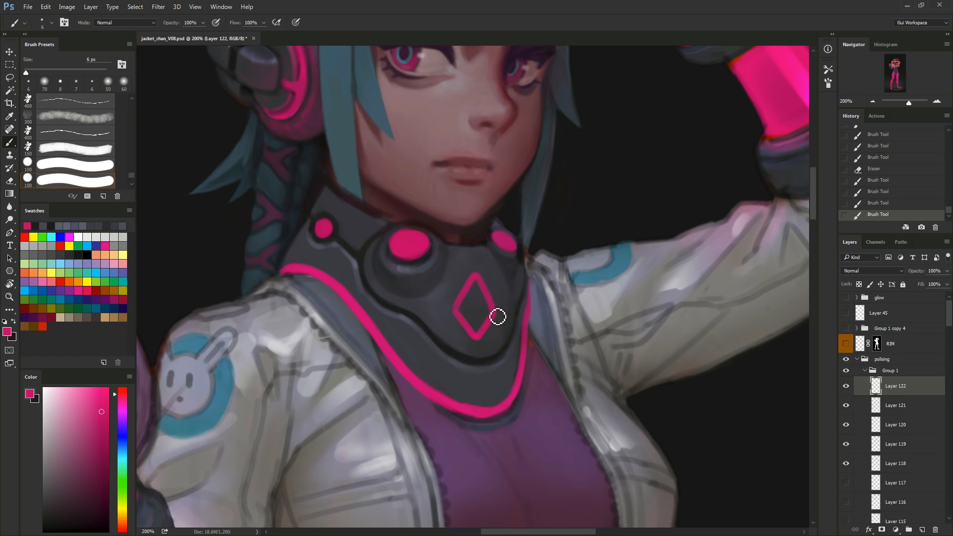
pyautogui.click(489, 338)
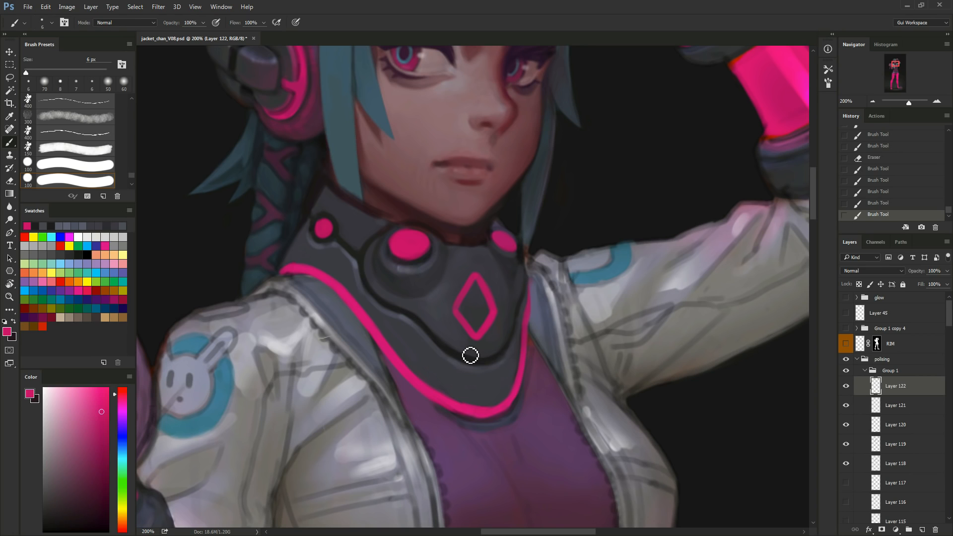
pyautogui.press('e')
pyautogui.moveTo(465, 301)
pyautogui.mouseDown()
pyautogui.moveTo(481, 321)
pyautogui.moveTo(486, 292)
pyautogui.moveTo(481, 323)
pyautogui.moveTo(474, 298)
pyautogui.moveTo(478, 274)
pyautogui.mouseUp()
# Mark a diamond's four corners on the front panel with pink dots and lengthen them into short vertical and horizontal dashes.
pyautogui.press('b')
pyautogui.click(478, 338)
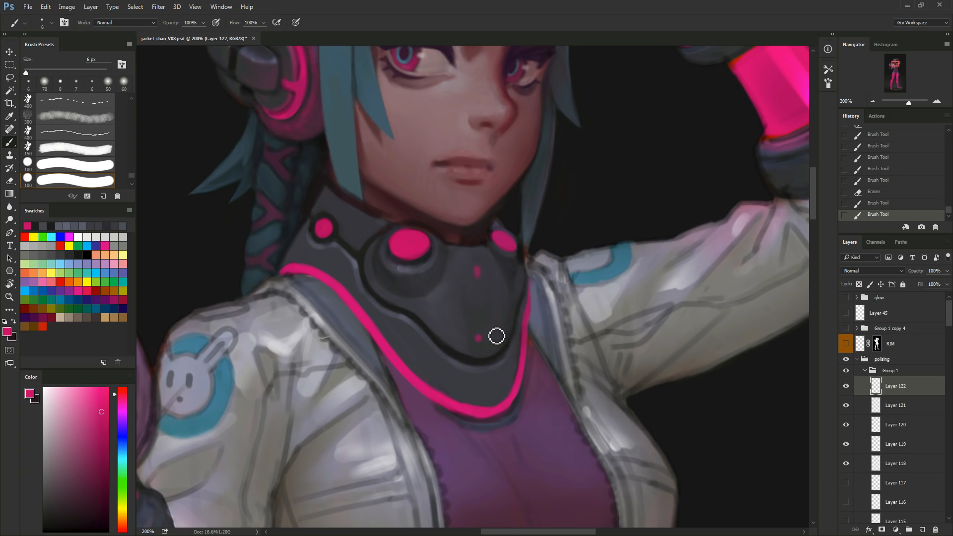
pyautogui.click(450, 304)
pyautogui.click(498, 305)
pyautogui.click(452, 304)
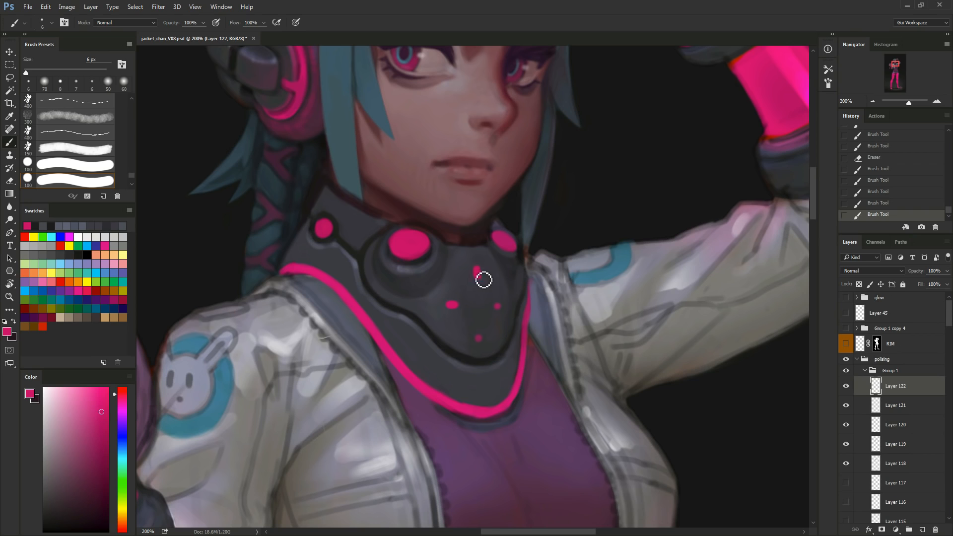
pyautogui.moveTo(497, 305); pyautogui.dragTo(478, 341)
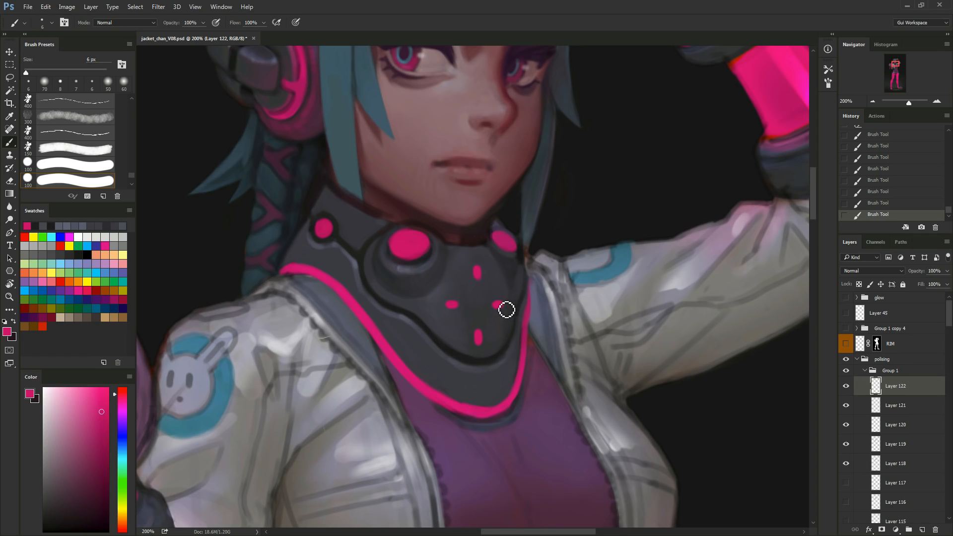
pyautogui.moveTo(498, 305); pyautogui.dragTo(451, 305)
pyautogui.moveTo(477, 265); pyautogui.dragTo(477, 276)
# Refine the ends of the four pink dashes with a 4 px brush in the resampled pink.
pyautogui.press('[')
pyautogui.press('[')
pyautogui.press('[')
pyautogui.moveTo(478, 338); pyautogui.dragTo(478, 343)
pyautogui.press(']')
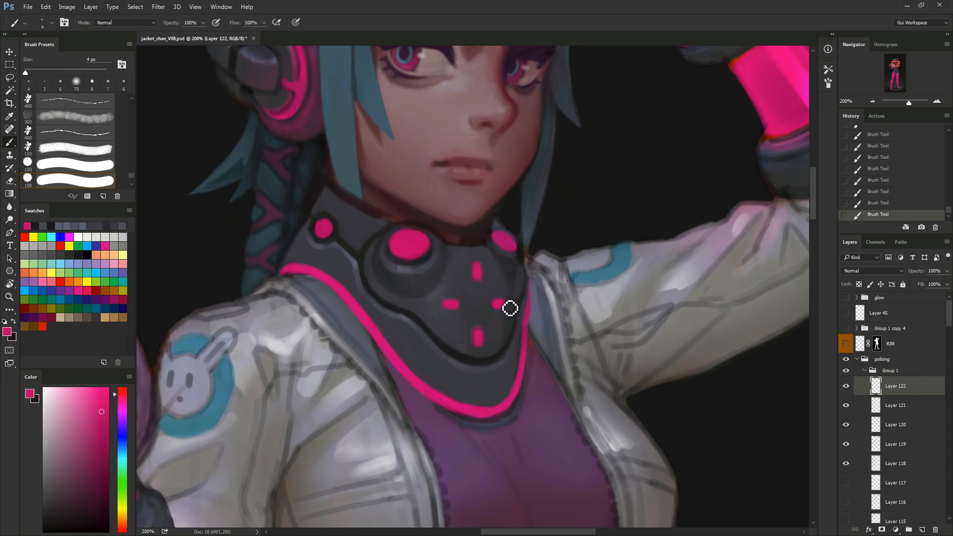
pyautogui.press('d')
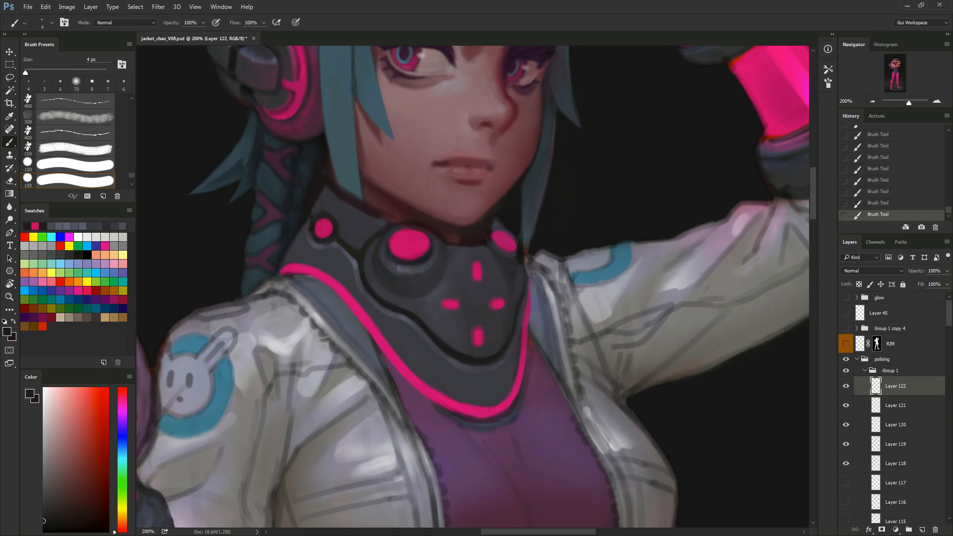
pyautogui.keyDown('alt'); pyautogui.click(479, 337); pyautogui.keyUp('alt')
pyautogui.moveTo(479, 333); pyautogui.dragTo(479, 346)
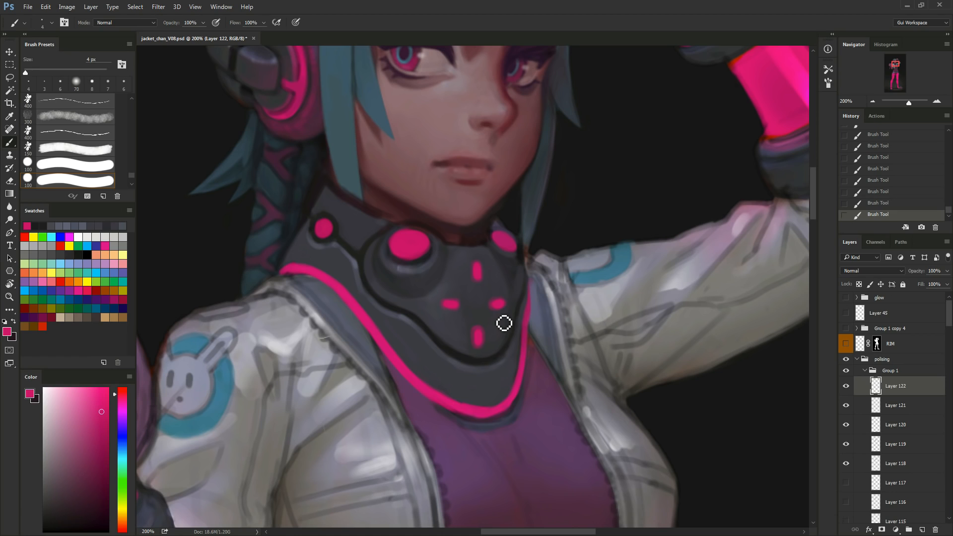
# Retouch the front panel's shading around the emblem, from the far lower edge to the upper side, in sampled dark greys with 4 and 6 px brushes.
pyautogui.keyDown('alt'); pyautogui.click(498, 364); pyautogui.keyUp('alt')
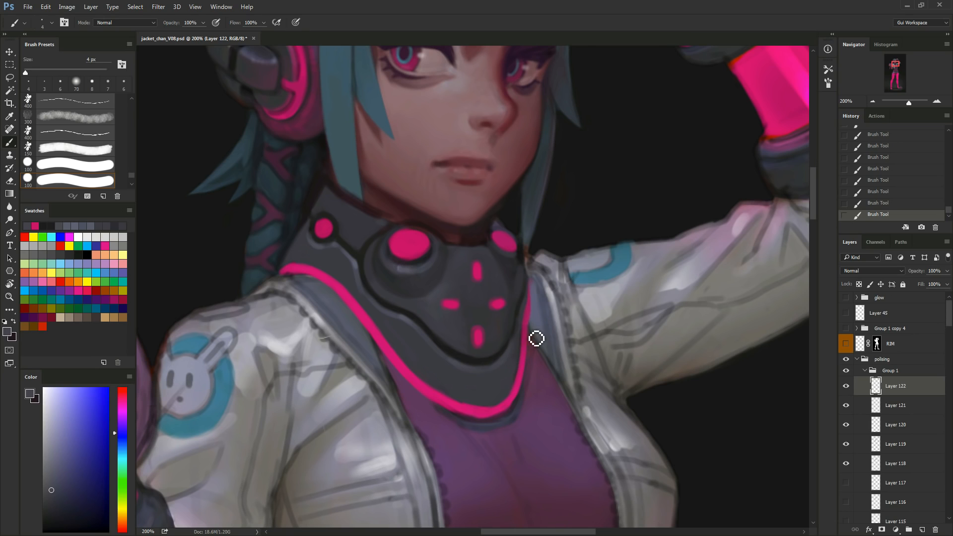
pyautogui.keyDown('alt'); pyautogui.click(517, 350); pyautogui.keyUp('alt')
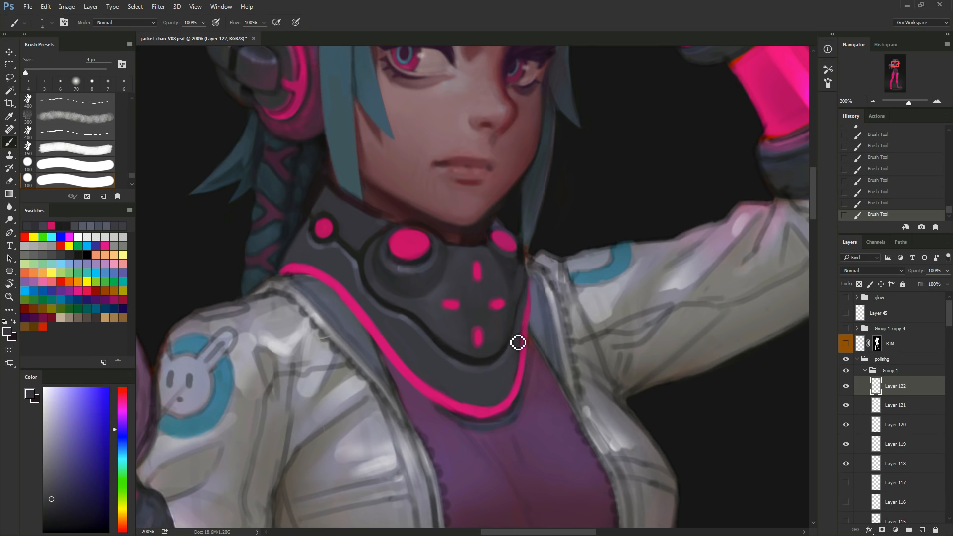
pyautogui.keyDown('alt'); pyautogui.click(515, 317); pyautogui.keyUp('alt')
pyautogui.press(']')
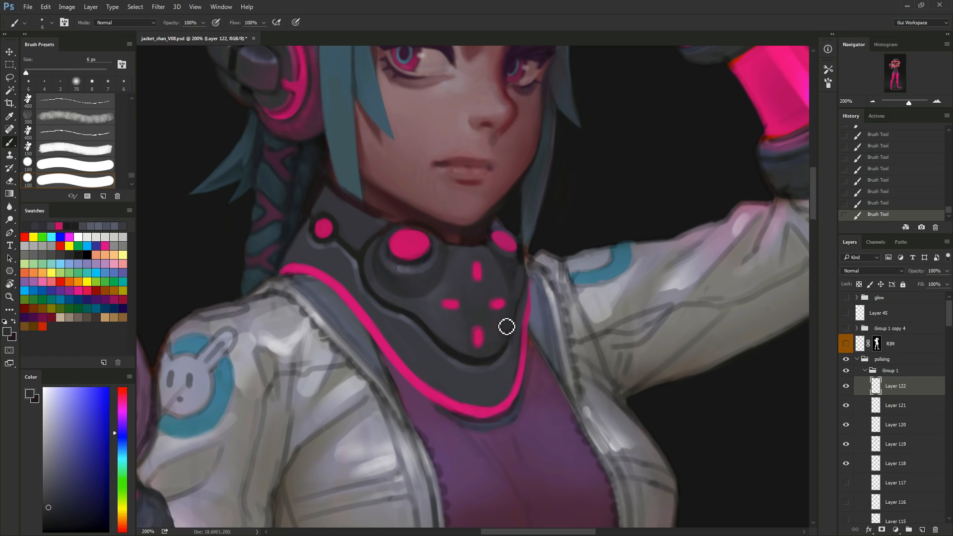
pyautogui.keyDown('alt'); pyautogui.click(508, 281); pyautogui.keyUp('alt')
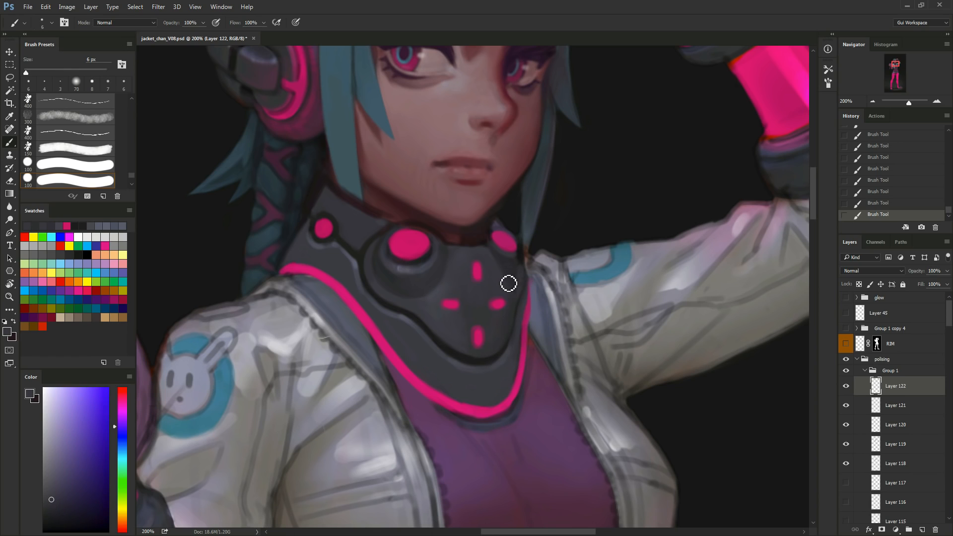
pyautogui.keyDown('alt'); pyautogui.click(497, 264); pyautogui.keyUp('alt')
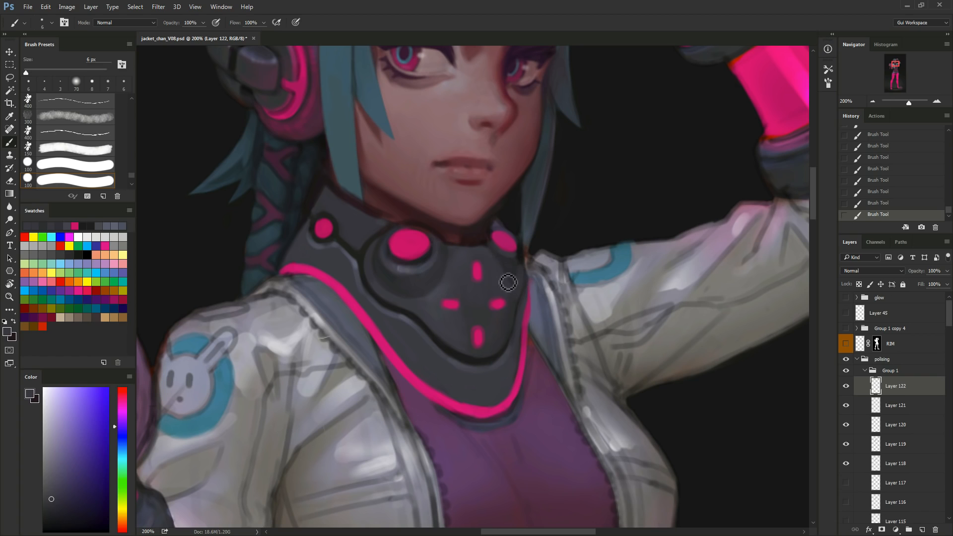
pyautogui.keyDown('alt'); pyautogui.click(502, 261); pyautogui.keyUp('alt')
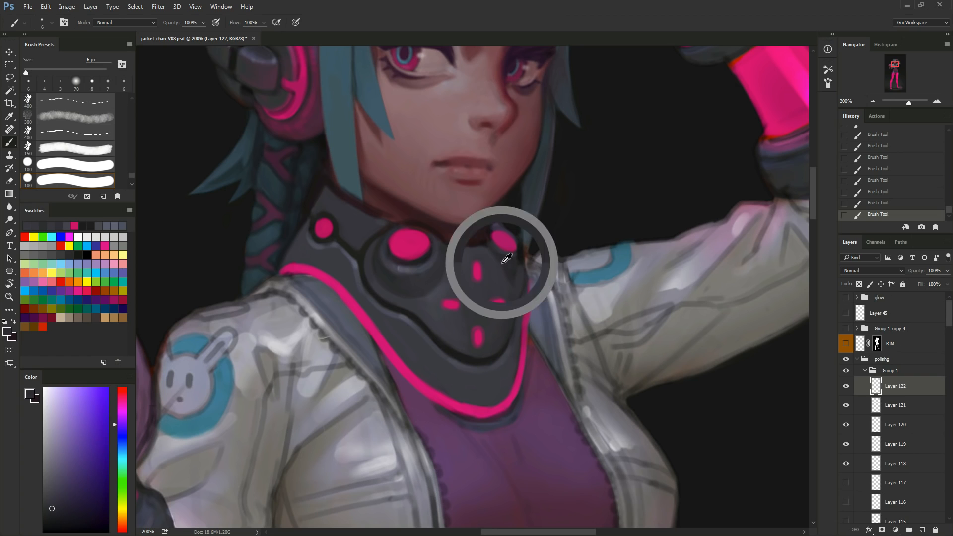
pyautogui.keyDown('alt'); pyautogui.click(523, 286); pyautogui.keyUp('alt')
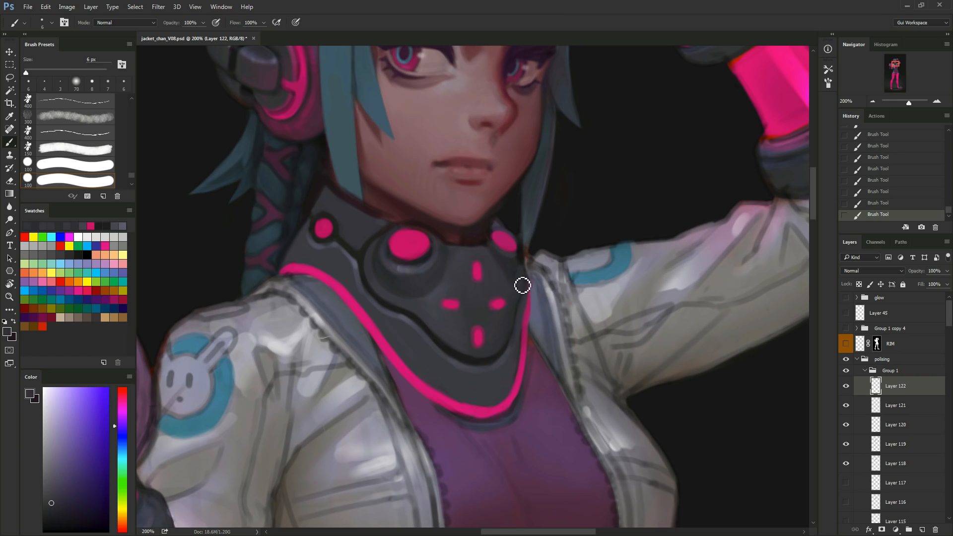
# Lasso the four-dash emblem on the front panel, warp it slightly to fit the panel's curve, and deselect it.
pyautogui.moveTo(549, 396)
pyautogui.mouseDown()
pyautogui.moveTo(611, 407)
pyautogui.moveTo(566, 391)
pyautogui.mouseUp()
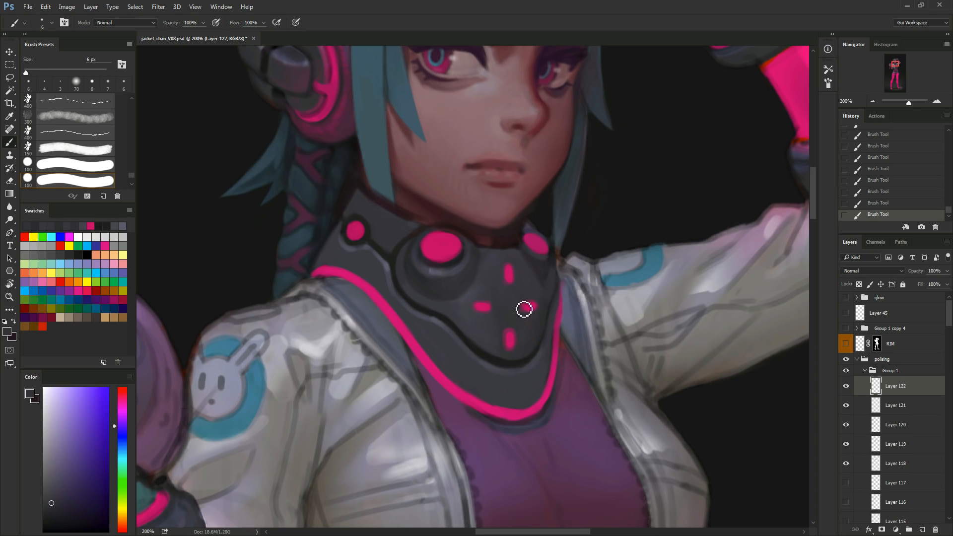
pyautogui.press('l')
pyautogui.moveTo(503, 353)
pyautogui.mouseDown()
pyautogui.moveTo(523, 345)
pyautogui.moveTo(544, 290)
pyautogui.moveTo(479, 279)
pyautogui.moveTo(505, 352)
pyautogui.mouseUp()
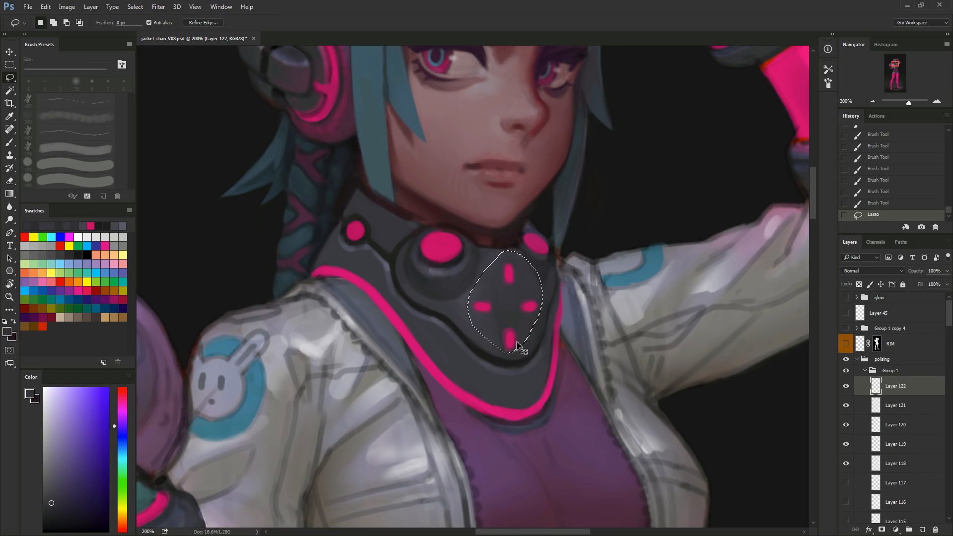
pyautogui.hotkey('ctrl', 't')
pyautogui.rightClick(519, 309)
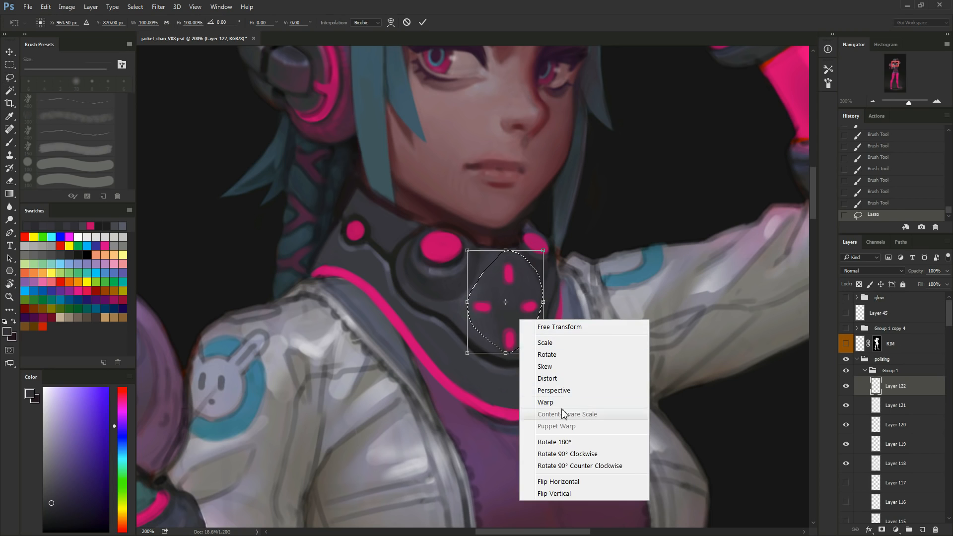
pyautogui.click(542, 412)
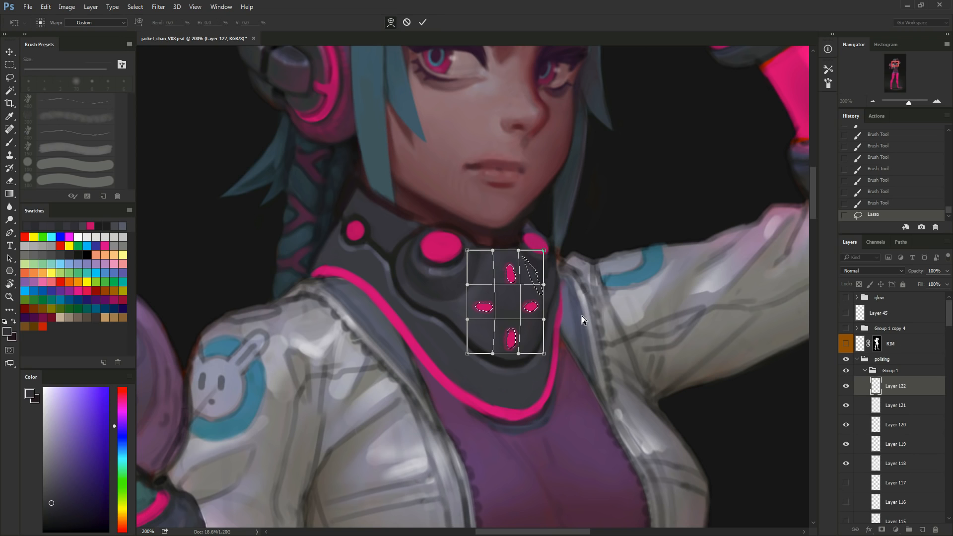
pyautogui.press('Return')
pyautogui.hotkey('ctrl', 'd')
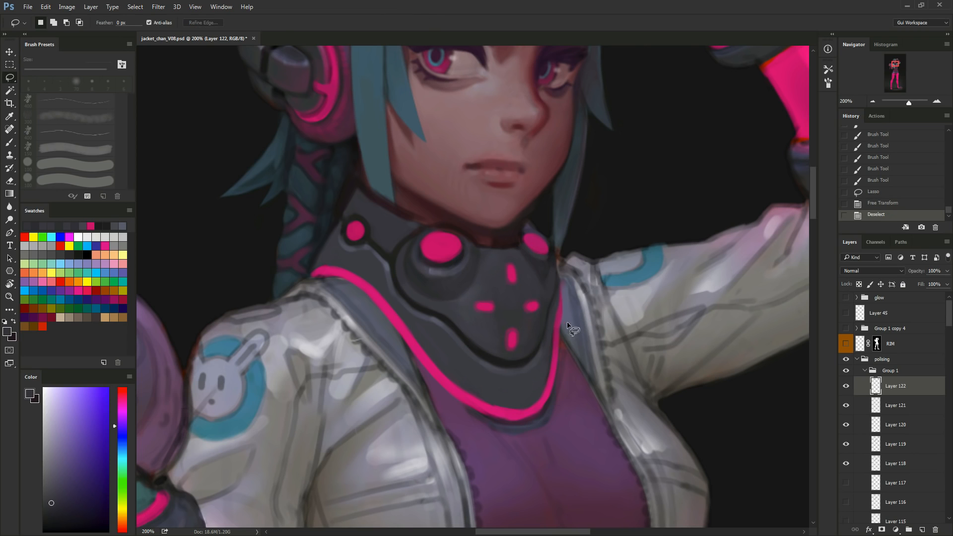
# Erase near the collar's far-side light with a 50 px eraser and repaint the panel edge below it in sampled grey, undoing the last strokes.
pyautogui.press('e')
pyautogui.moveTo(529, 255); pyautogui.dragTo(559, 215)
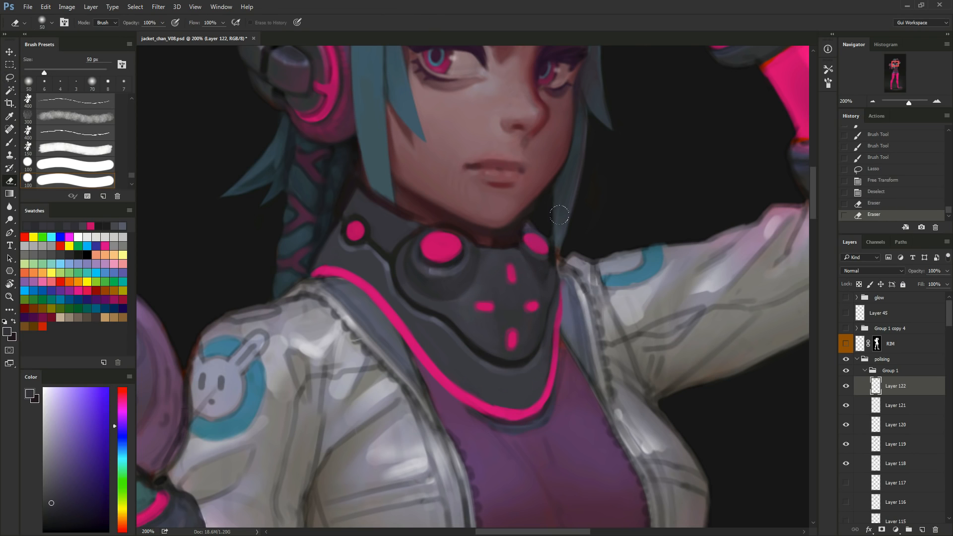
pyautogui.press('b')
pyautogui.keyDown('alt'); pyautogui.click(525, 281); pyautogui.keyUp('alt')
pyautogui.moveTo(546, 296); pyautogui.dragTo(550, 283)
pyautogui.moveTo(548, 283)
pyautogui.mouseDown()
pyautogui.moveTo(538, 269)
pyautogui.moveTo(545, 280)
pyautogui.mouseUp()
pyautogui.moveTo(545, 280)
pyautogui.mouseDown()
pyautogui.moveTo(550, 272)
pyautogui.moveTo(542, 280)
pyautogui.mouseUp()
pyautogui.hotkey('ctrl', 'alt', 'z')
pyautogui.hotkey('ctrl', 'alt', 'z')
# Try darkening and trimming the edges of the small far-side pink light with a 4 px brush and undo the strokes.
pyautogui.keyDown('alt'); pyautogui.click(540, 266); pyautogui.keyUp('alt')
pyautogui.press('[')
pyautogui.moveTo(542, 280)
pyautogui.mouseDown()
pyautogui.moveTo(549, 272)
pyautogui.moveTo(520, 257)
pyautogui.moveTo(525, 251)
pyautogui.mouseUp()
pyautogui.press('[')
pyautogui.keyDown('alt'); pyautogui.click(509, 249); pyautogui.keyUp('alt')
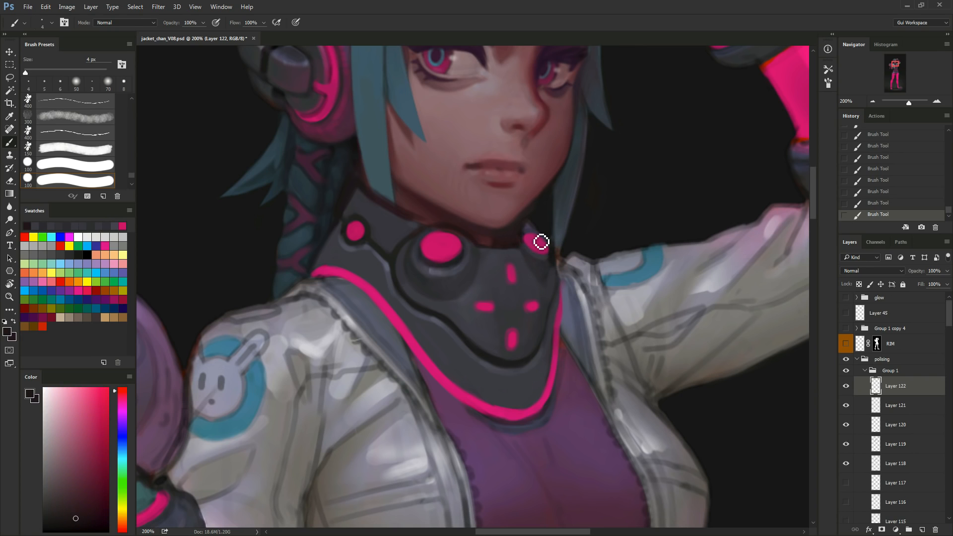
pyautogui.keyDown('alt'); pyautogui.click(534, 255); pyautogui.keyUp('alt')
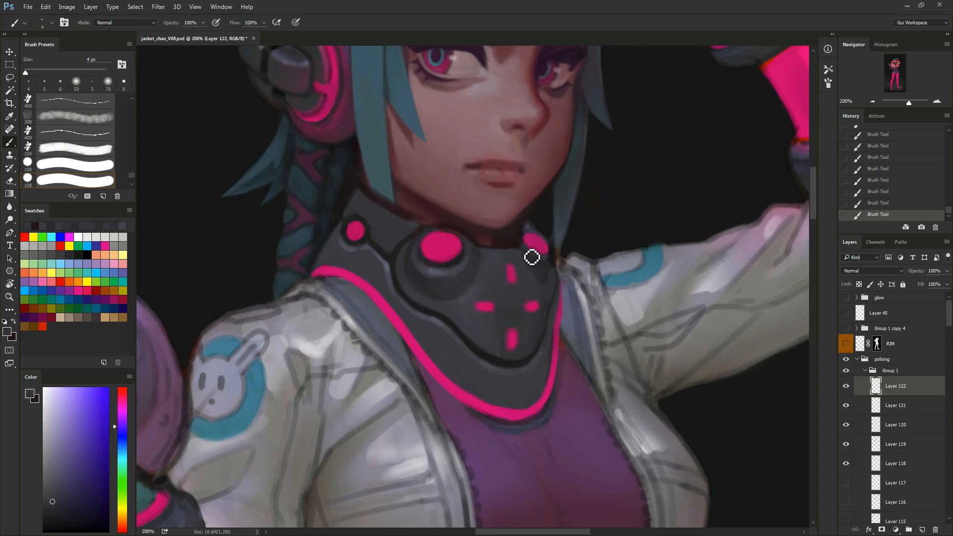
pyautogui.hotkey('ctrl', 'alt', 'z')
pyautogui.hotkey('ctrl', 'alt', 'z')
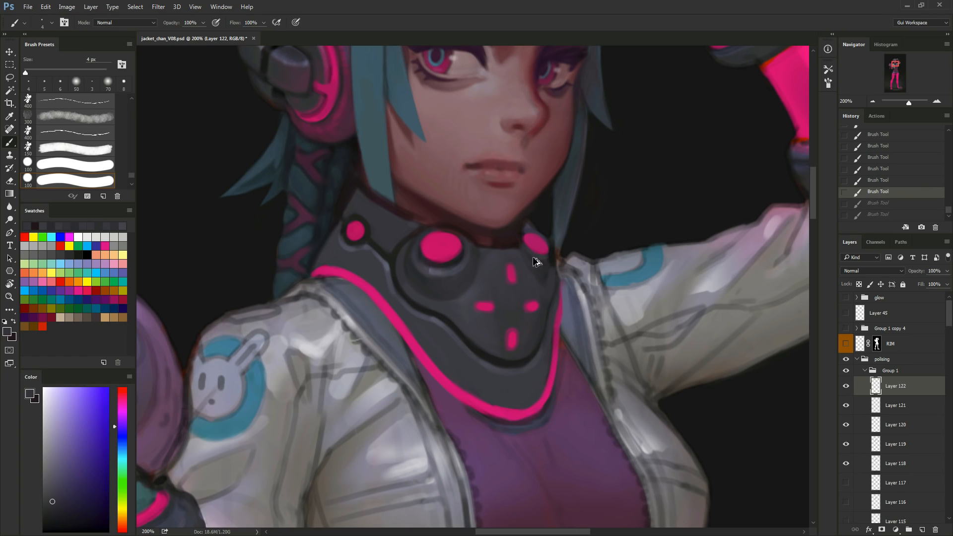
pyautogui.hotkey('ctrl', 'alt', 'z')
# Repaint the dark grey below the small far-side light and rework its pink oval toward the outer end in sampled pink.
pyautogui.keyDown('alt'); pyautogui.click(531, 259); pyautogui.keyUp('alt')
pyautogui.moveTo(534, 264); pyautogui.dragTo(548, 272)
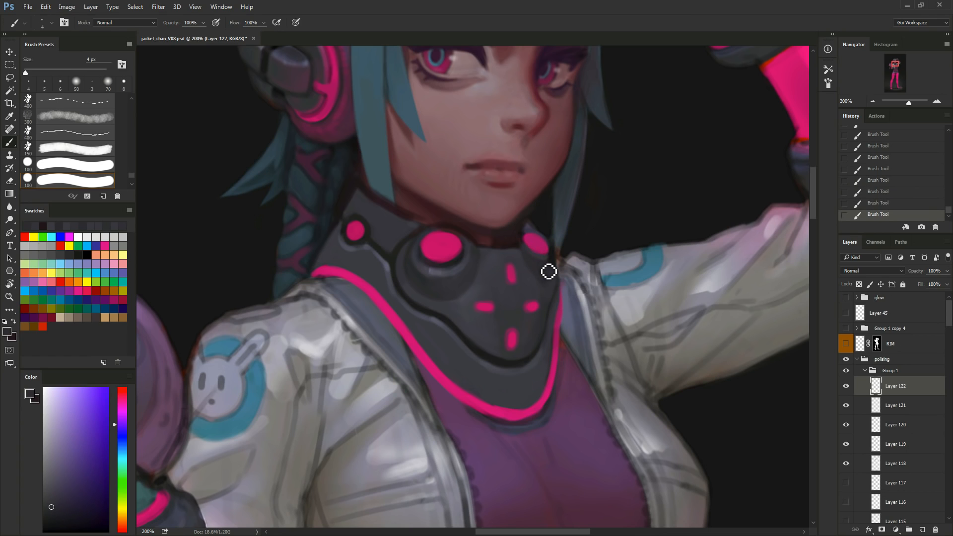
pyautogui.keyDown('alt'); pyautogui.click(452, 263); pyautogui.keyUp('alt')
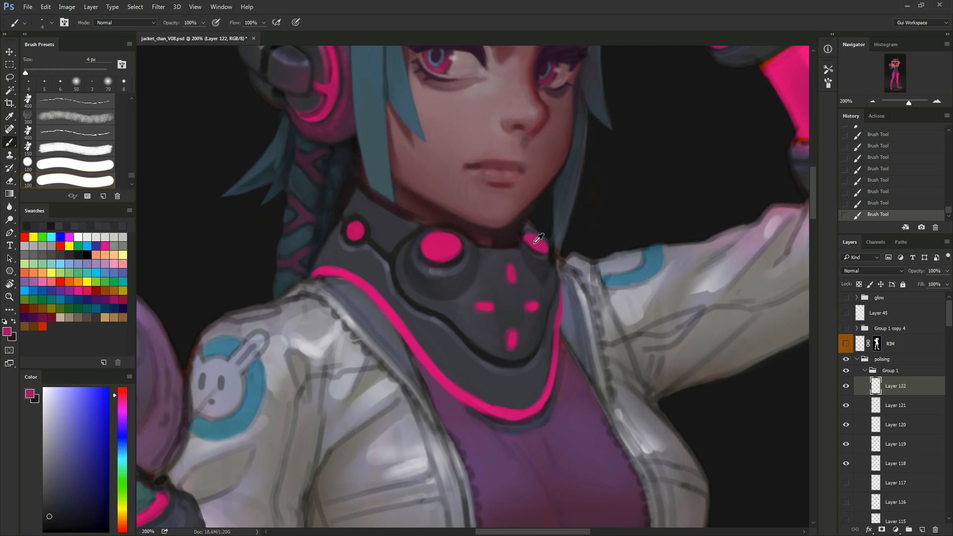
pyautogui.moveTo(537, 242); pyautogui.dragTo(552, 256)
pyautogui.keyDown('alt'); pyautogui.click(539, 244); pyautogui.keyUp('alt')
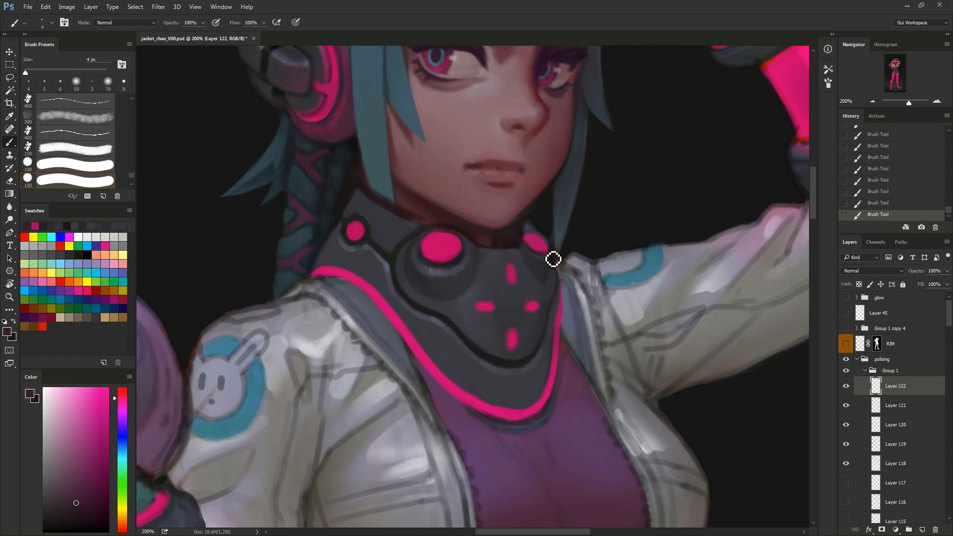
pyautogui.keyDown('alt'); pyautogui.click(538, 245); pyautogui.keyUp('alt')
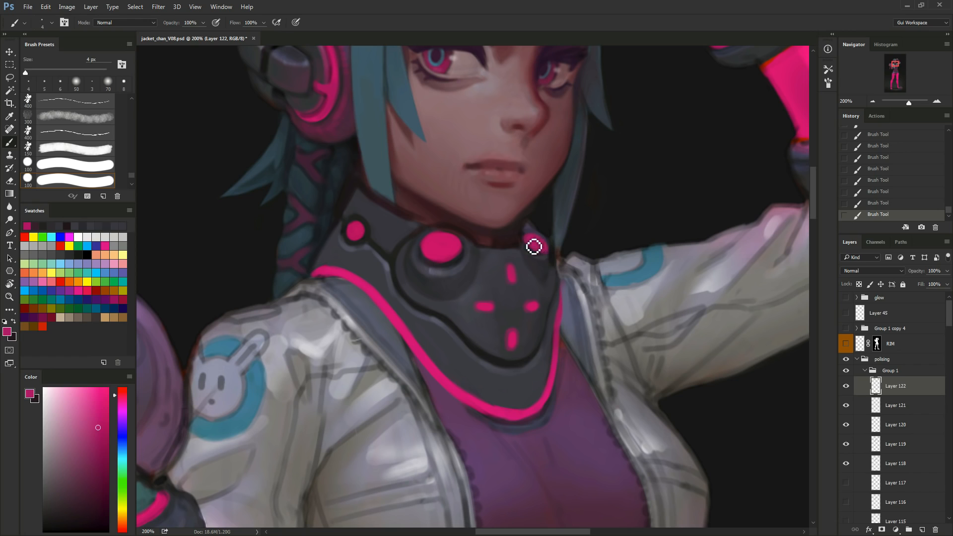
# Reshape the ends and lower edge of the far-side pink oval with the 4 px brush, alternating sampled pink and dark grey.
pyautogui.keyDown('alt'); pyautogui.click(539, 250); pyautogui.keyUp('alt')
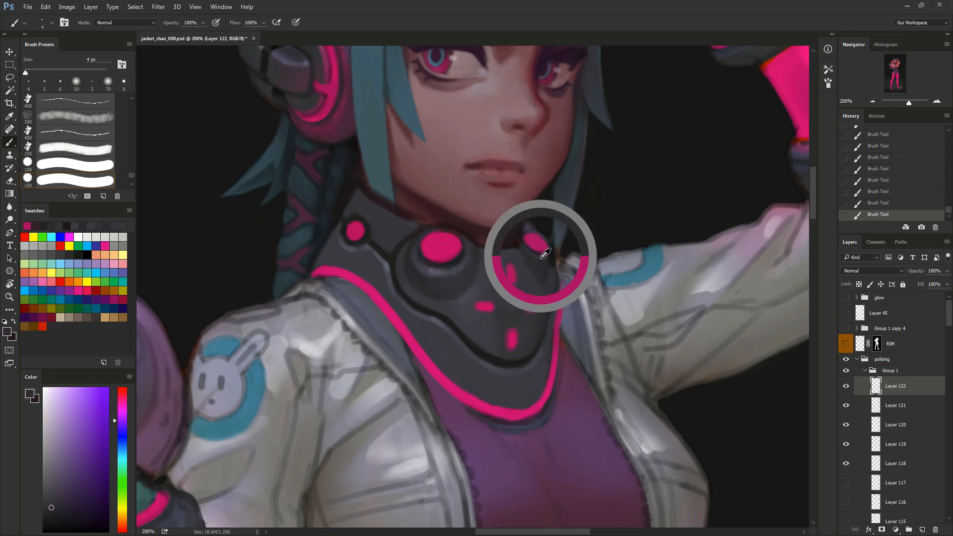
pyautogui.keyDown('alt'); pyautogui.click(535, 249); pyautogui.keyUp('alt')
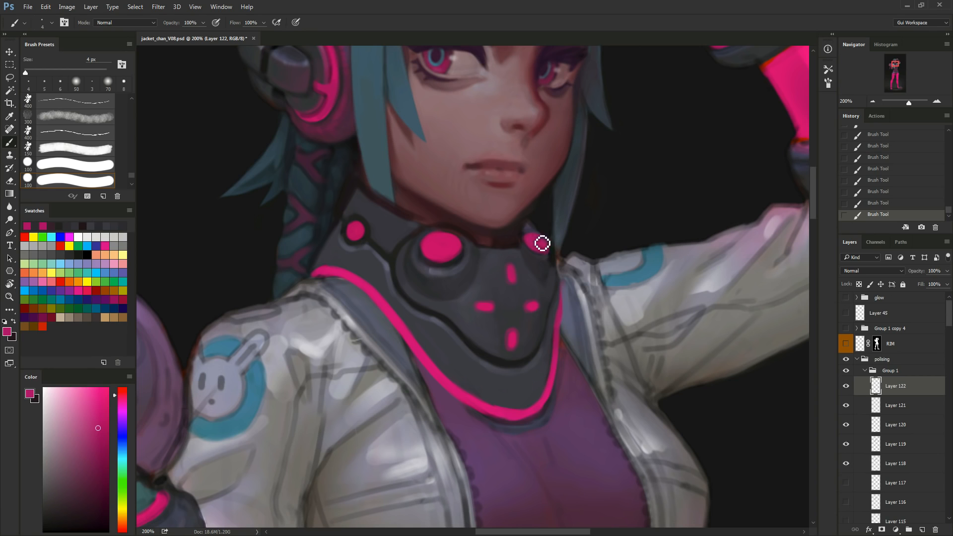
pyautogui.keyDown('alt'); pyautogui.click(548, 256); pyautogui.keyUp('alt')
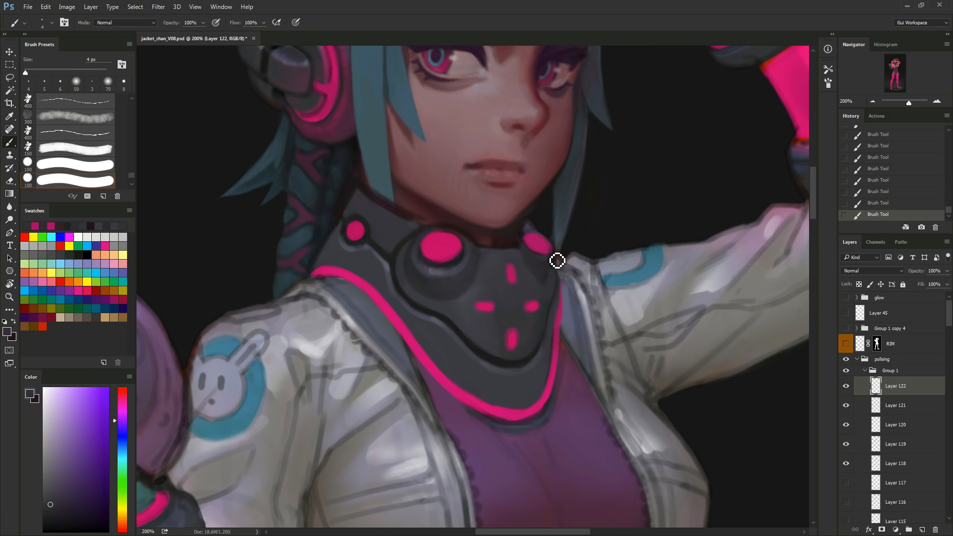
pyautogui.keyDown('alt'); pyautogui.click(550, 259); pyautogui.keyUp('alt')
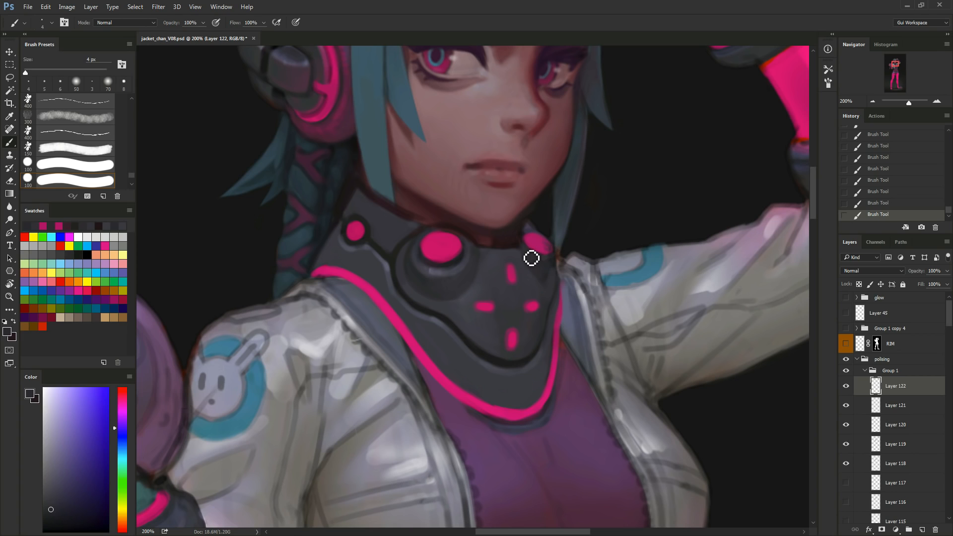
pyautogui.keyDown('alt'); pyautogui.click(536, 241); pyautogui.keyUp('alt')
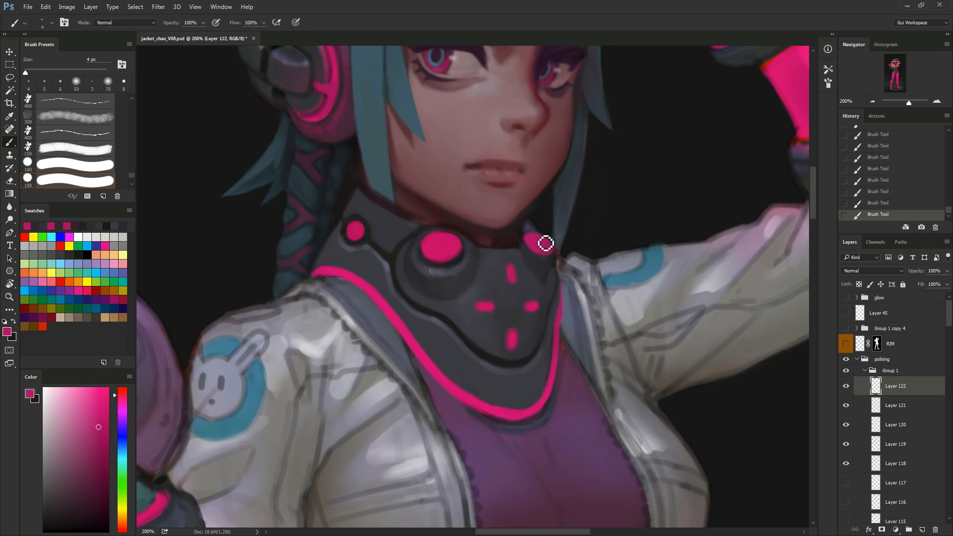
pyautogui.keyDown('alt'); pyautogui.click(523, 246); pyautogui.keyUp('alt')
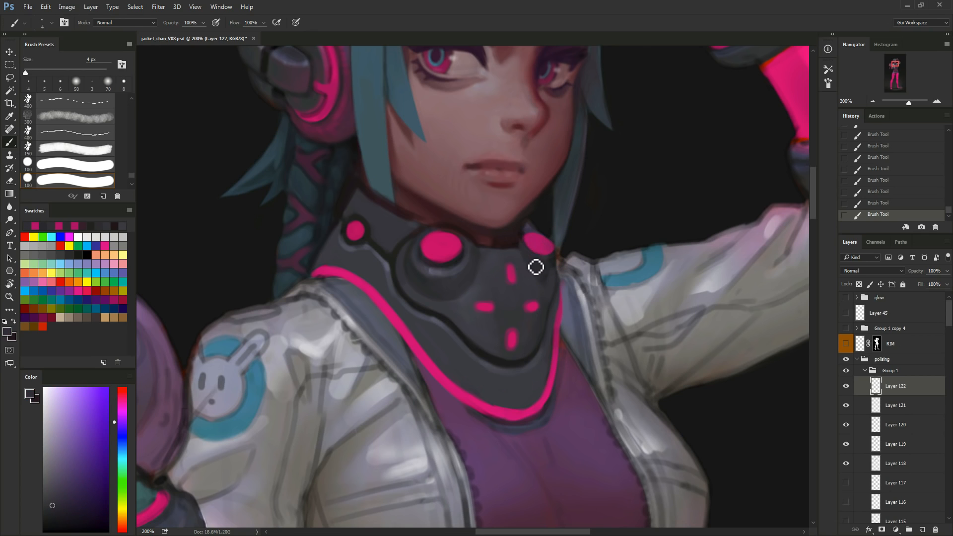
pyautogui.keyDown('alt'); pyautogui.click(524, 248); pyautogui.keyUp('alt')
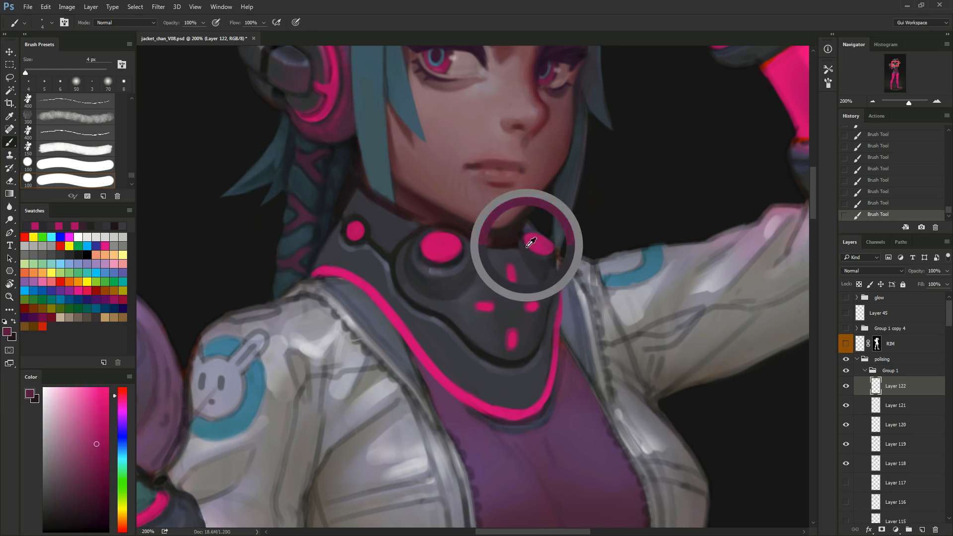
pyautogui.keyDown('alt'); pyautogui.click(534, 248); pyautogui.keyUp('alt')
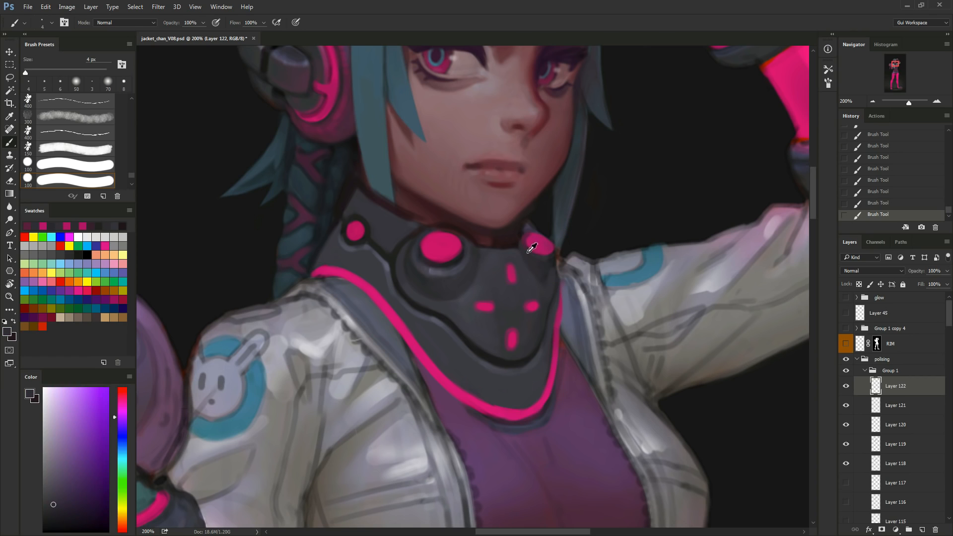
# Refine the far-side oval's fill and inner edge with 6 px and 5 px brushes in sampled pink, grey and dark mauve.
pyautogui.press(']')
pyautogui.press(']')
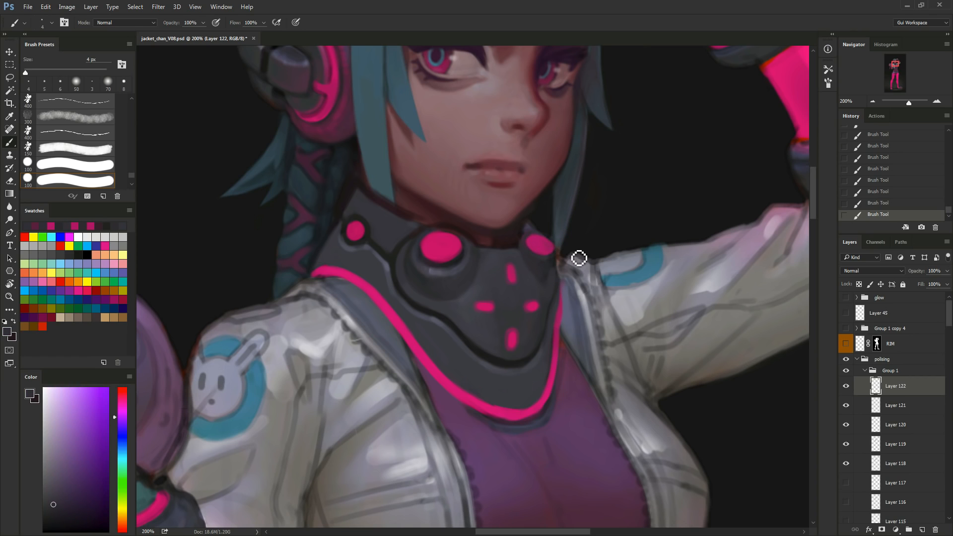
pyautogui.keyDown('alt'); pyautogui.click(540, 244); pyautogui.keyUp('alt')
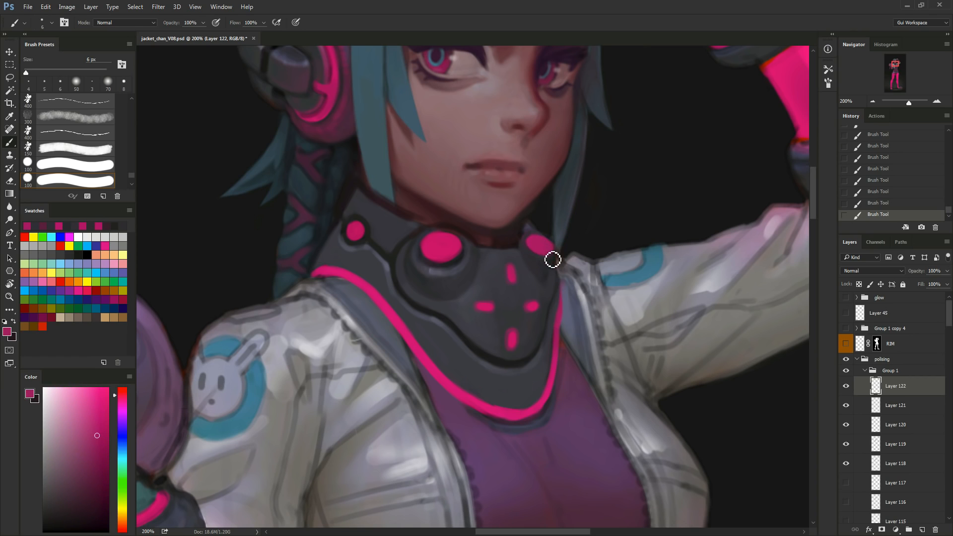
pyautogui.keyDown('alt'); pyautogui.click(532, 250); pyautogui.keyUp('alt')
pyautogui.press('[')
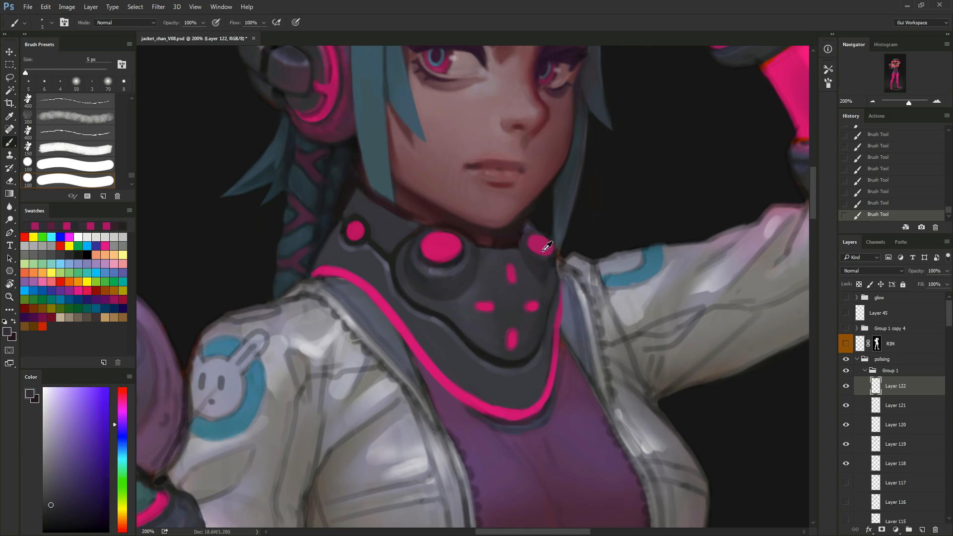
pyautogui.keyDown('alt'); pyautogui.click(541, 245); pyautogui.keyUp('alt')
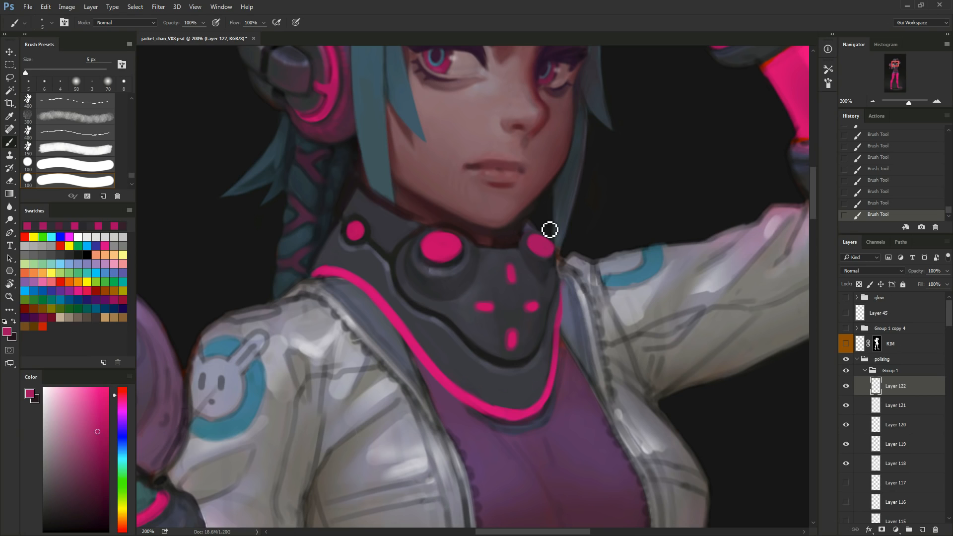
pyautogui.keyDown('alt'); pyautogui.click(527, 237); pyautogui.keyUp('alt')
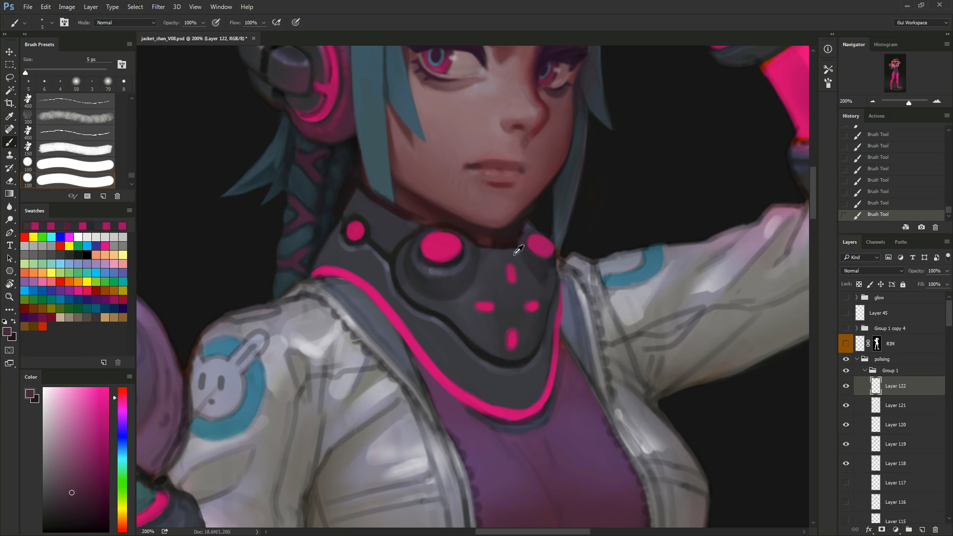
pyautogui.moveTo(516, 253)
pyautogui.mouseDown()
pyautogui.moveTo(502, 243)
pyautogui.moveTo(485, 249)
pyautogui.moveTo(525, 255)
pyautogui.mouseUp()
# Trim the upper edge of the far-side pink oval with 4 and 5 px brushes in dark tones sampled from the collar.
pyautogui.press('[')
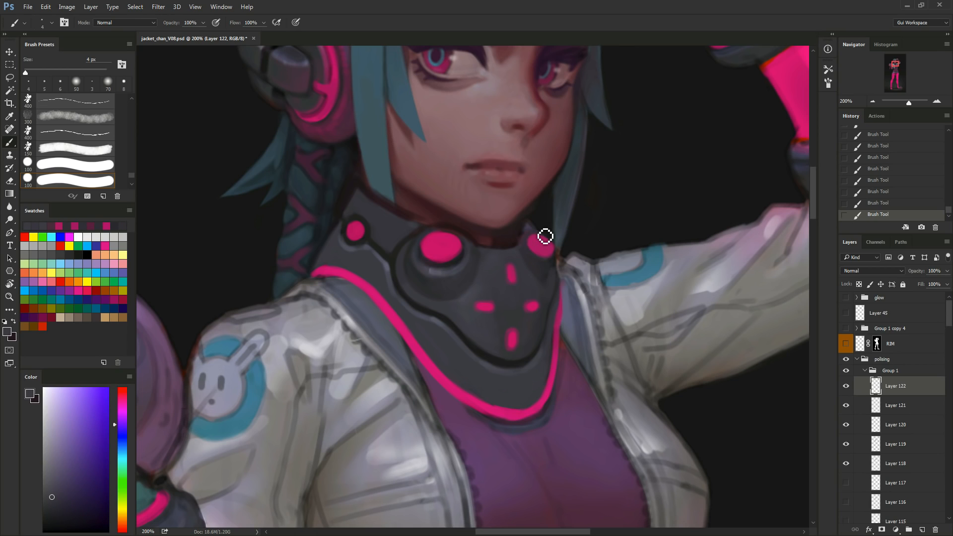
pyautogui.moveTo(525, 242); pyautogui.dragTo(544, 245)
pyautogui.press(']')
pyautogui.keyDown('alt'); pyautogui.click(525, 226); pyautogui.keyUp('alt')
pyautogui.keyDown('alt'); pyautogui.click(530, 230); pyautogui.keyUp('alt')
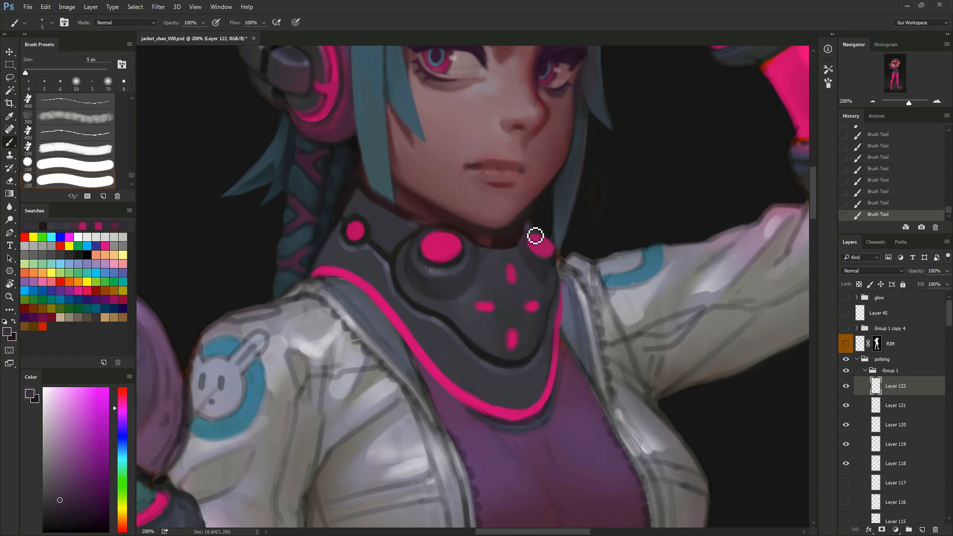
# Clean up the upper rim of the far-side pink oval with 4 and 5 px brushes in sampled near-black and dark mauve.
pyautogui.press('[')
pyautogui.keyDown('alt'); pyautogui.click(521, 226); pyautogui.keyUp('alt')
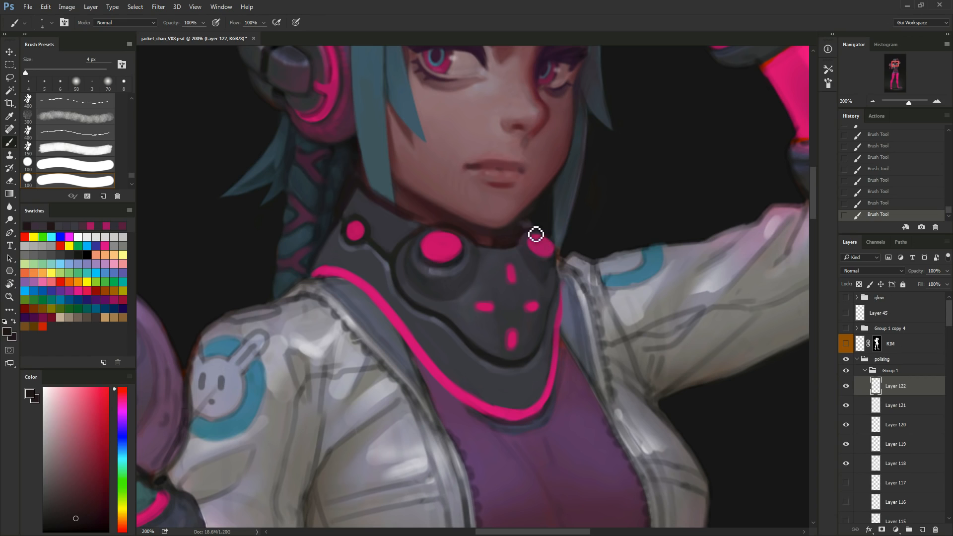
pyautogui.keyDown('alt'); pyautogui.click(534, 231); pyautogui.keyUp('alt')
pyautogui.press(']')
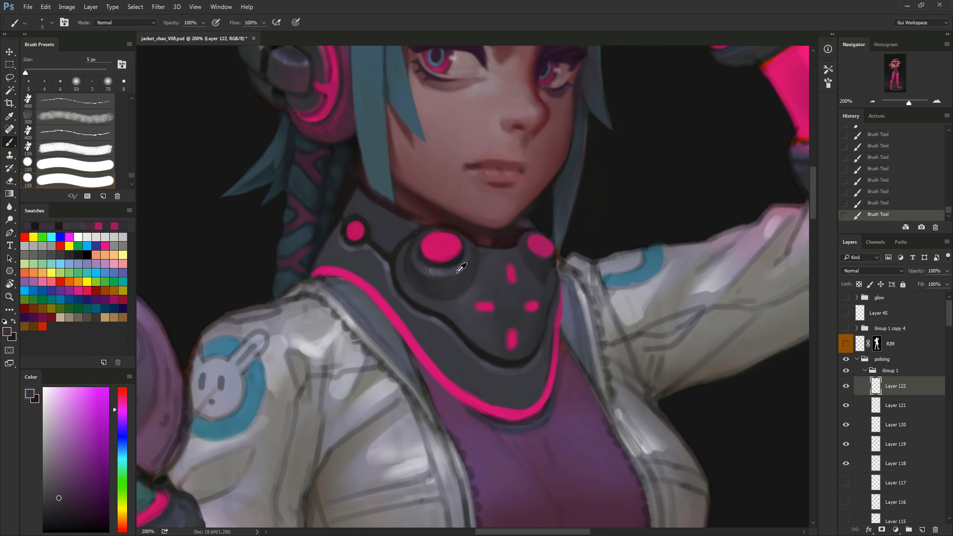
# Refine the collar's outer edge below the far-side oval with sampled blue-grey at 5 px and near-black at 4 px.
pyautogui.keyDown('alt'); pyautogui.click(548, 270); pyautogui.keyUp('alt')
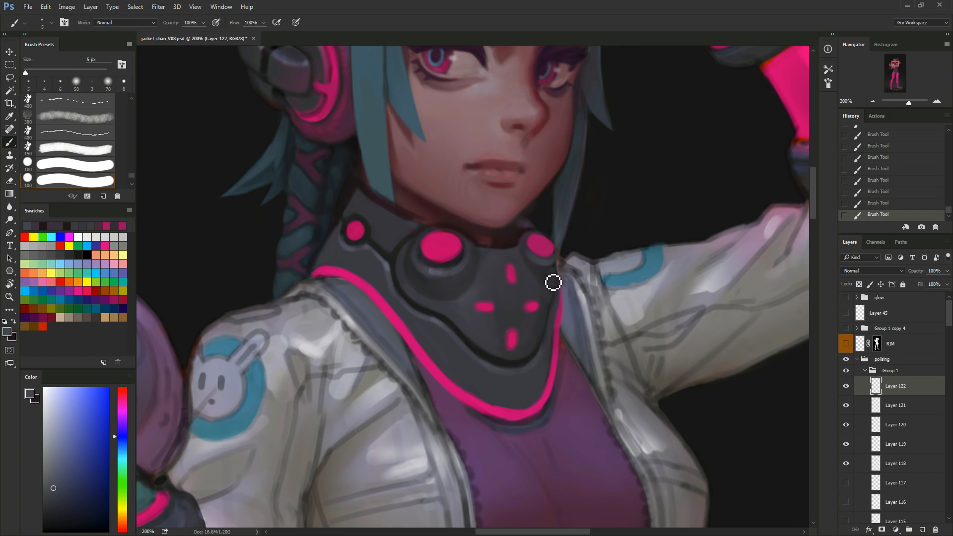
pyautogui.keyDown('alt'); pyautogui.click(551, 286); pyautogui.keyUp('alt')
pyautogui.keyDown('alt'); pyautogui.click(557, 256); pyautogui.keyUp('alt')
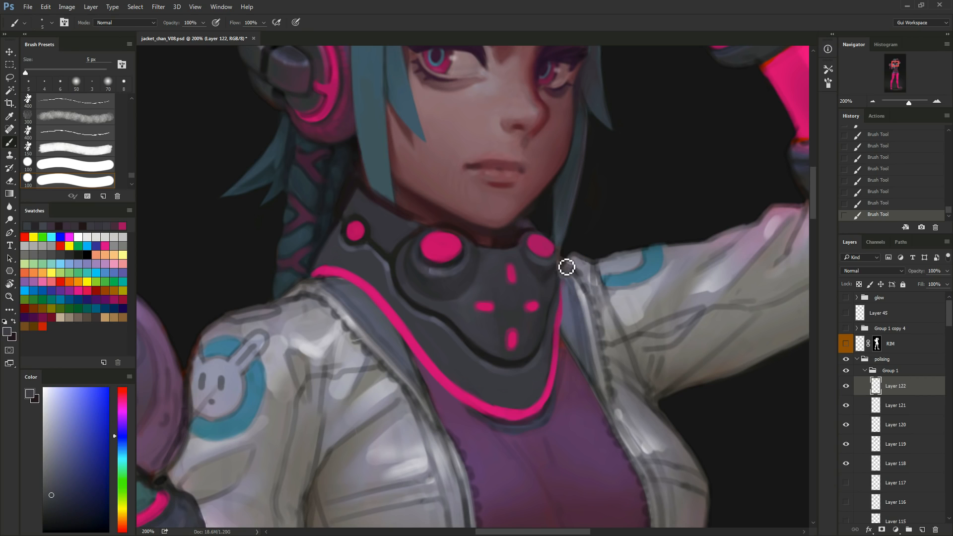
pyautogui.keyDown('alt'); pyautogui.click(490, 252); pyautogui.keyUp('alt')
pyautogui.press('[')
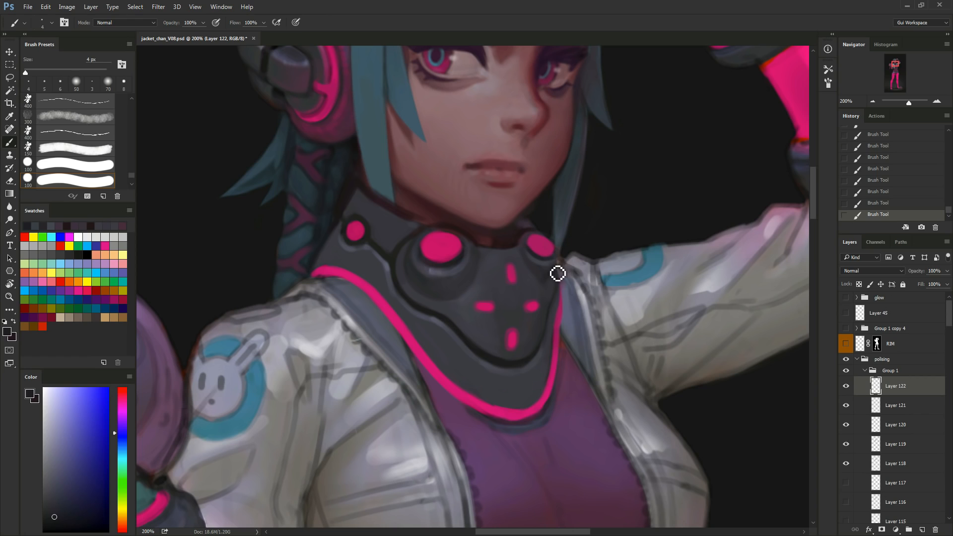
# Blend the shading between the far-side oval and the collar's outer edge with a 6 px brush in sampled dark greys.
pyautogui.keyDown('alt'); pyautogui.click(541, 265); pyautogui.keyUp('alt')
pyautogui.keyDown('alt'); pyautogui.click(546, 274); pyautogui.keyUp('alt')
pyautogui.press(']')
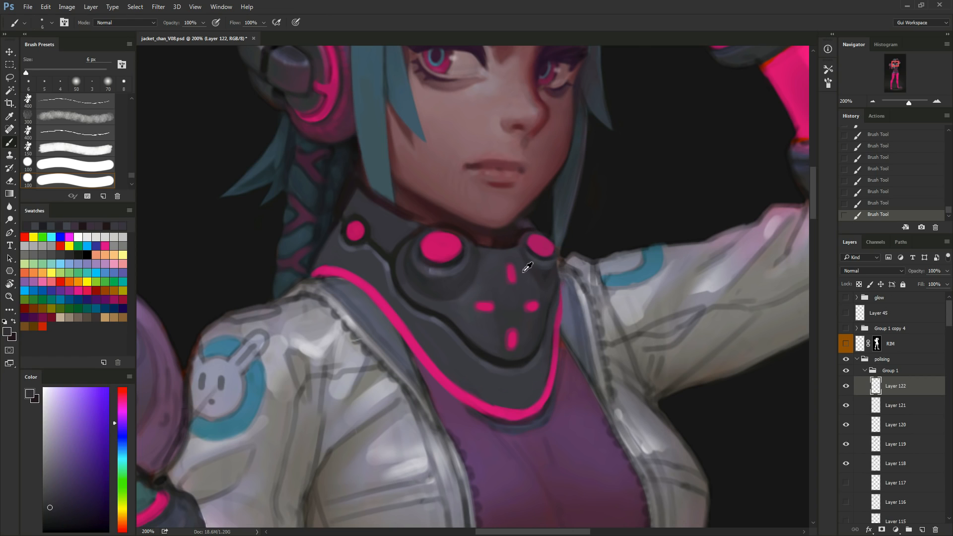
pyautogui.keyDown('alt'); pyautogui.click(552, 287); pyautogui.keyUp('alt')
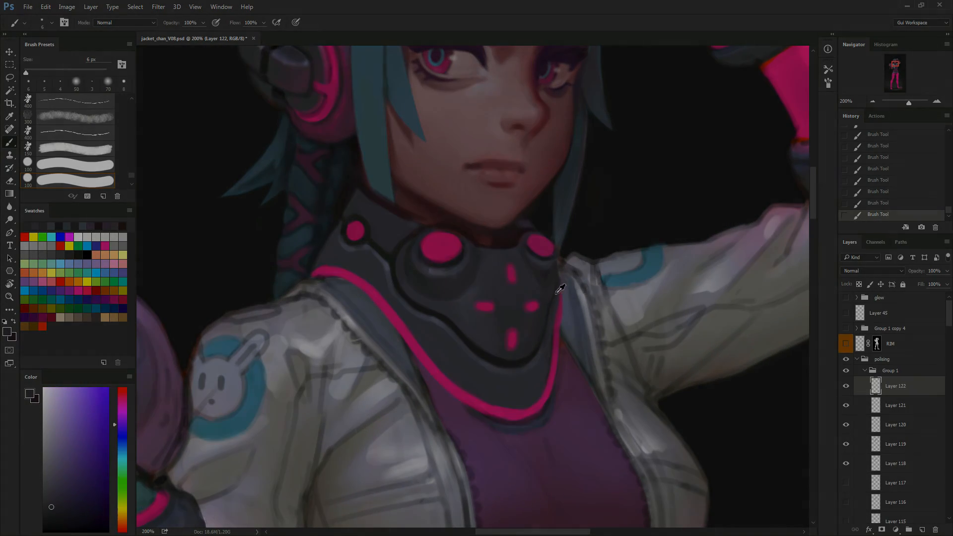
pyautogui.keyDown('alt'); pyautogui.click(554, 288); pyautogui.keyUp('alt')
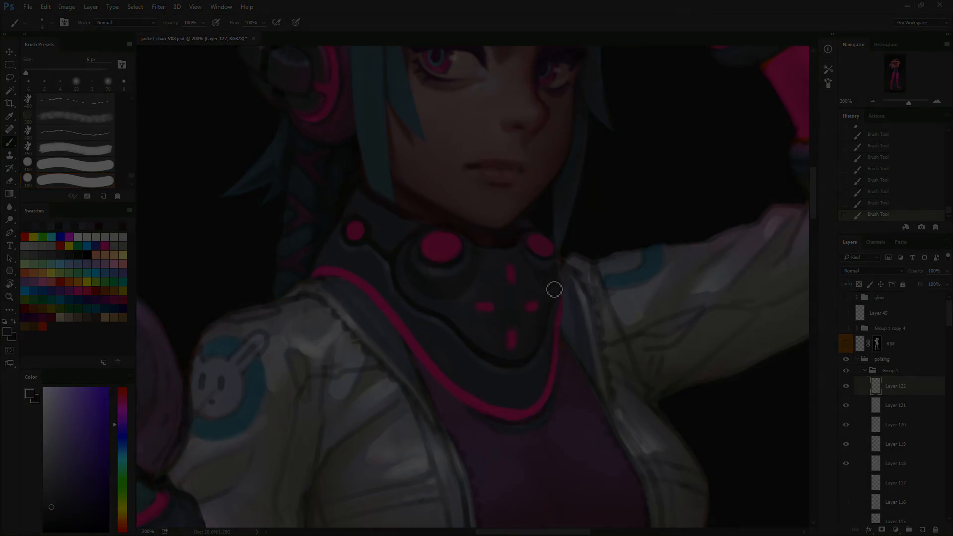